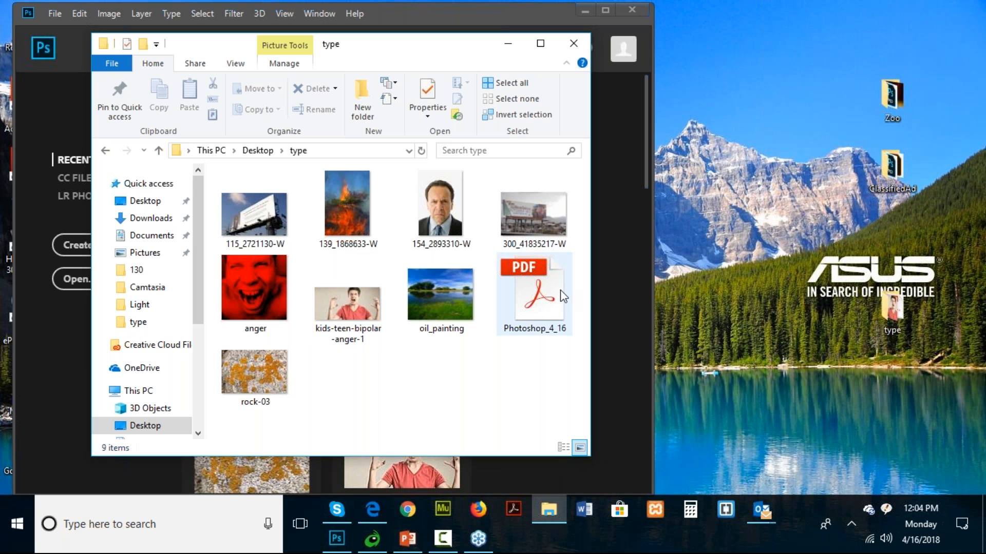
- Open the oil_painting image from the type folder in Photoshop
right_click(448, 299)
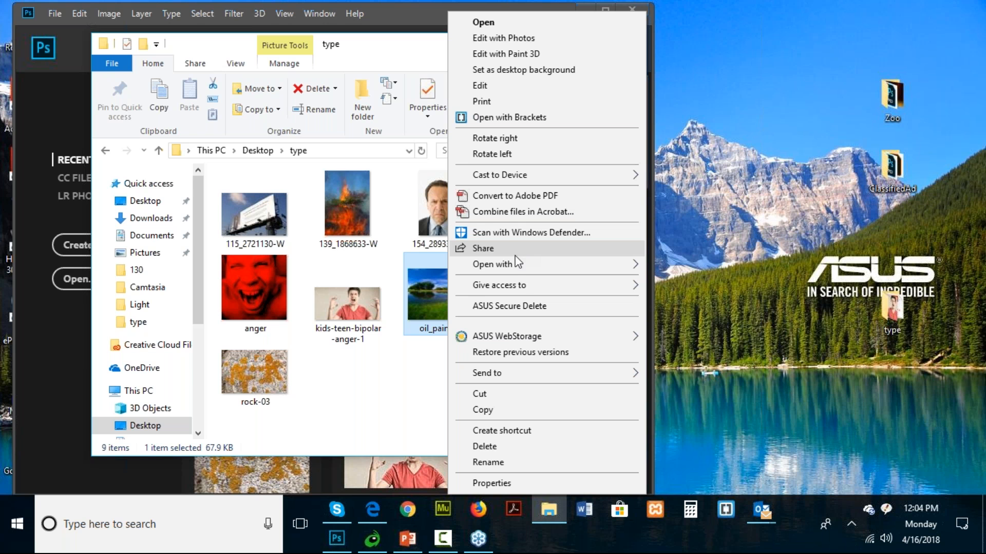
mouse_move(514, 262)
click(717, 282)
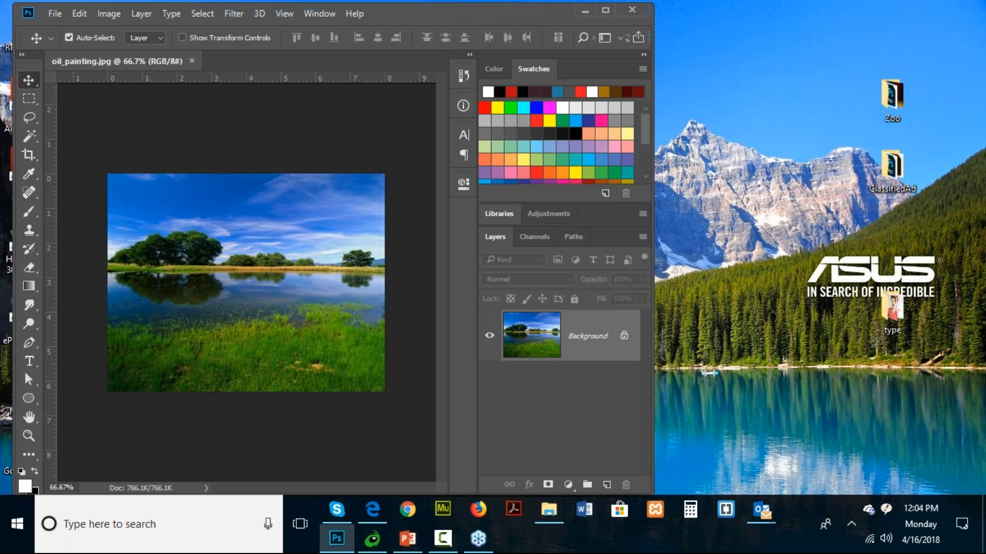
- Reposition the Photoshop window and widen it to make more room for the workspace
drag(545, 19, 510, 19)
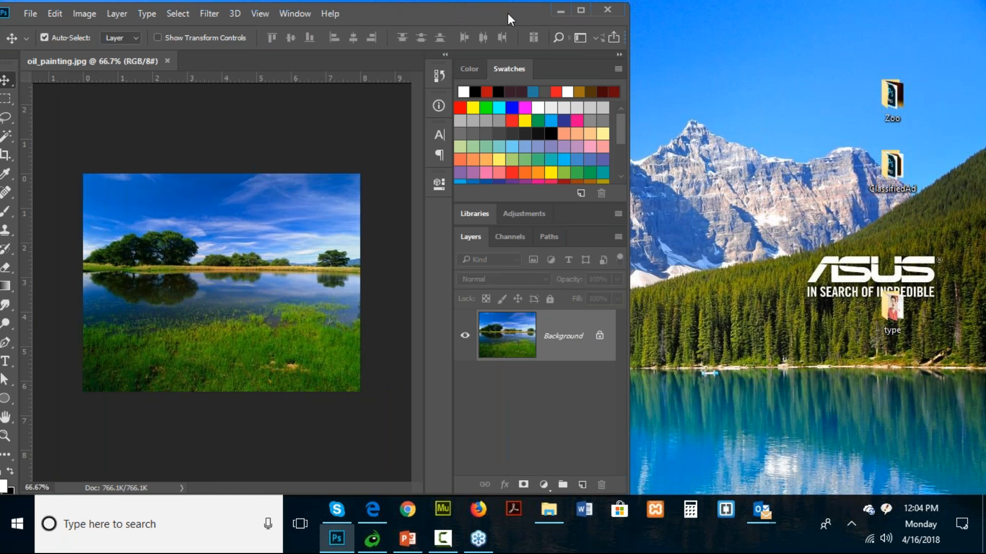
mouse_move(508, 14)
mouse_down()
mouse_move(528, 15)
mouse_move(517, 12)
mouse_up()
drag(639, 176, 776, 176)
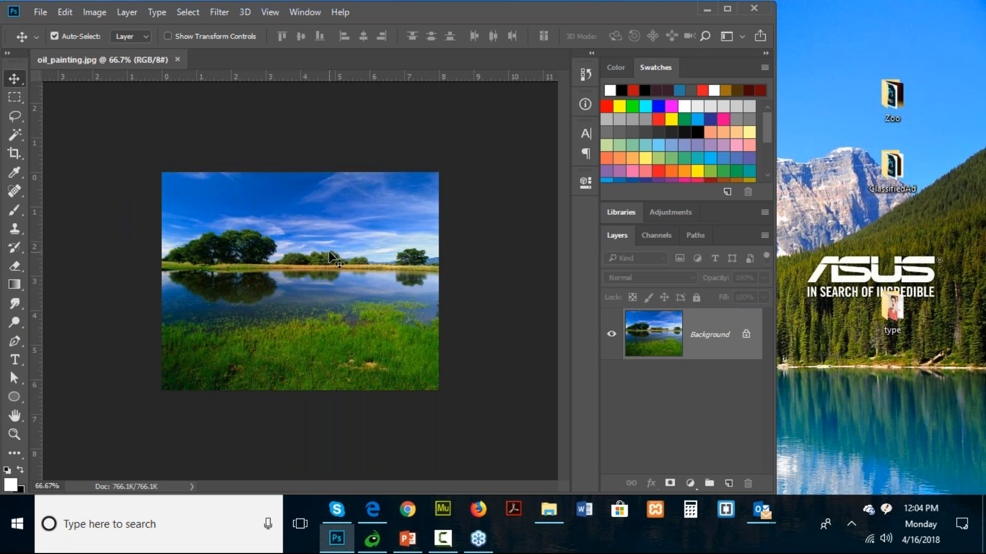
- Add the text "Swimming" over the water with the Type tool in red 30 pt Arial Black
click(13, 362)
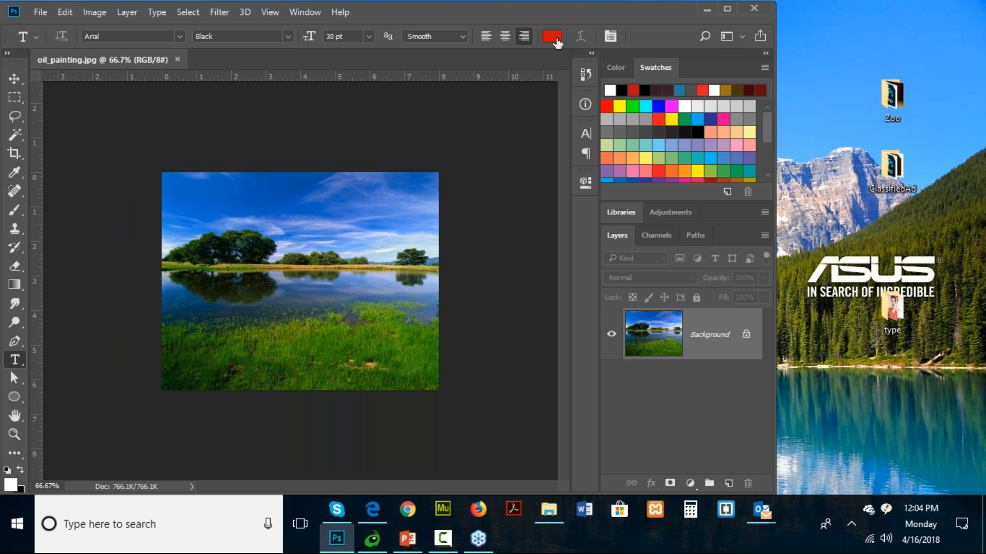
click(230, 283)
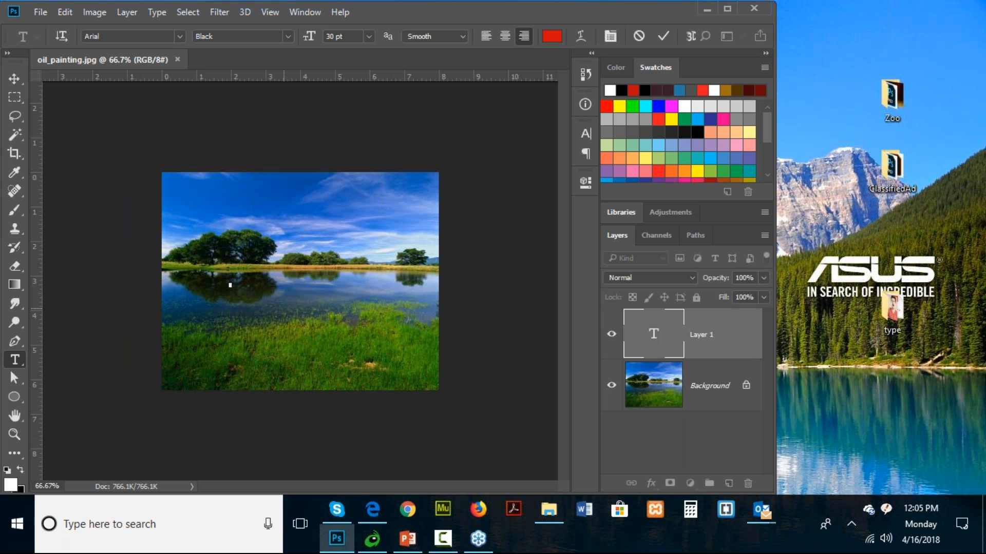
text(Swimming)
- Commit the text and move the word Swimming onto the water near the centre of the picture
click(14, 79)
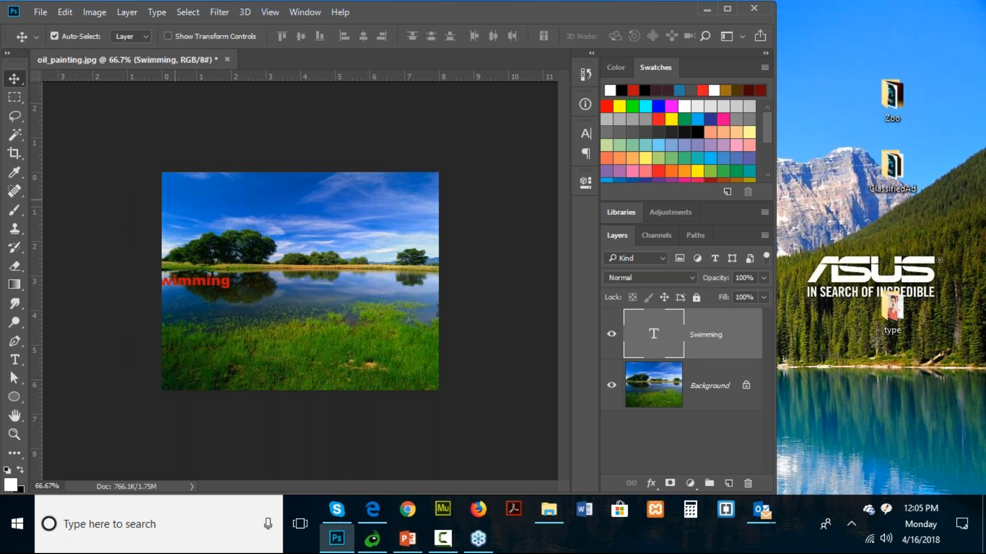
drag(209, 282, 304, 290)
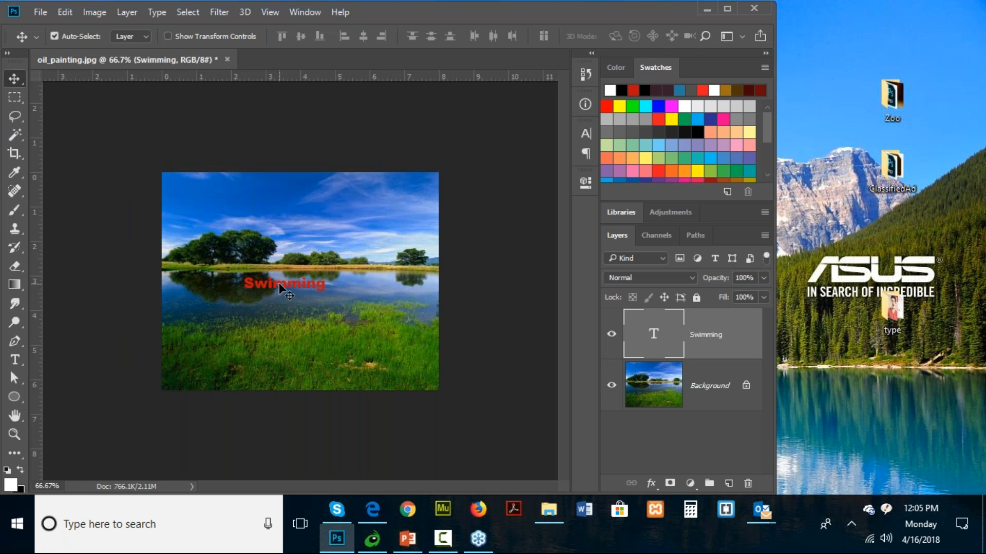
drag(279, 284, 245, 207)
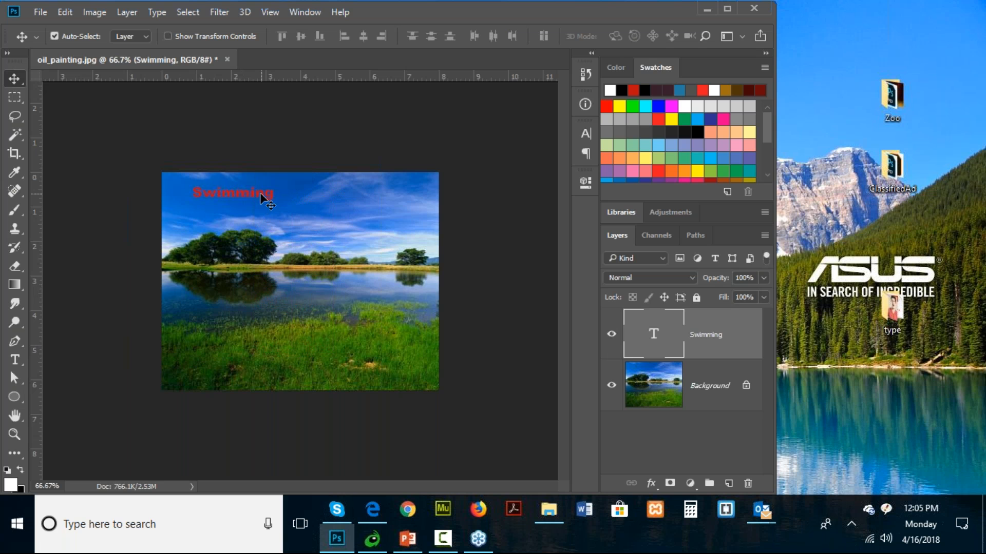
drag(264, 197, 331, 268)
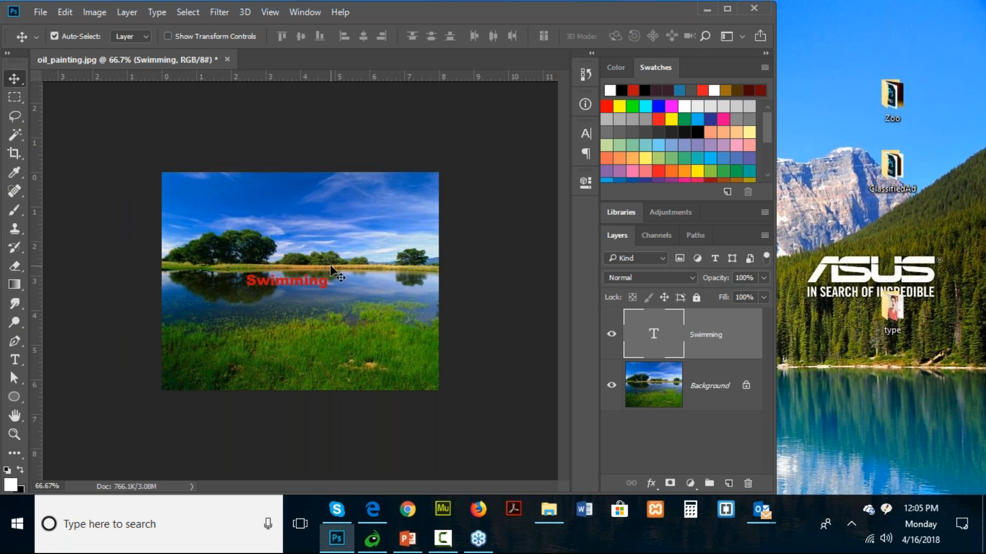
- Enlarge the Swimming text with Free Transform to about 139% width and 160% height
key(ctrl)
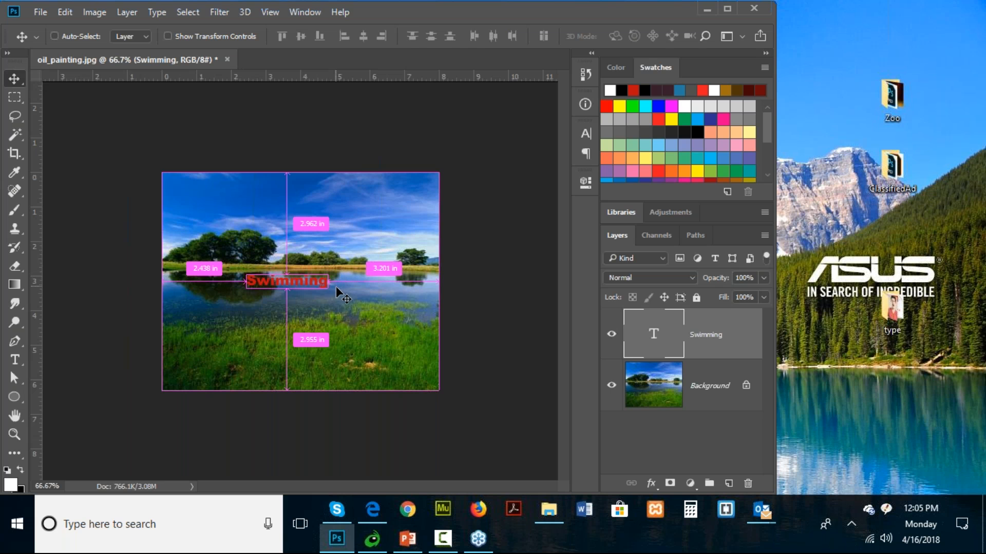
key(ctrl+t)
drag(327, 273, 361, 262)
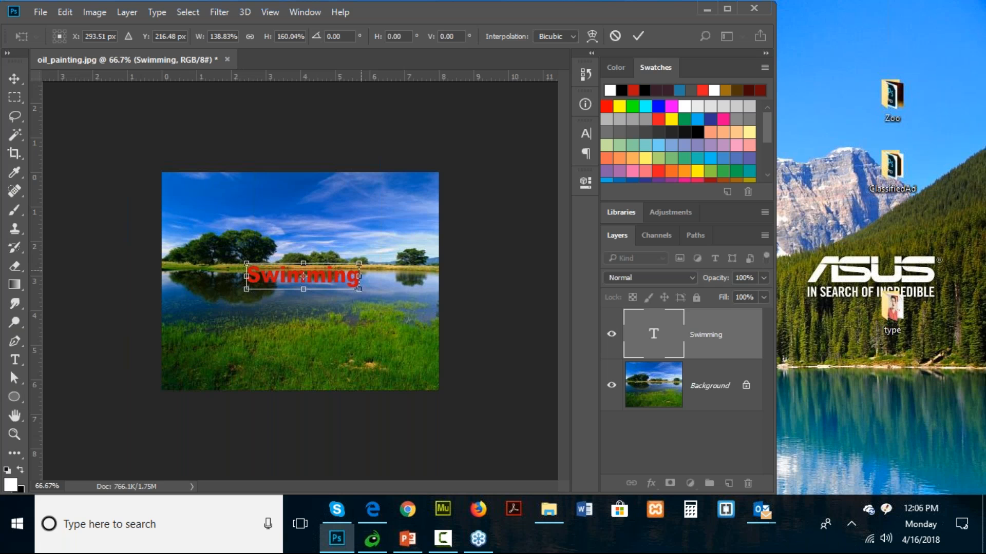
key(Return)
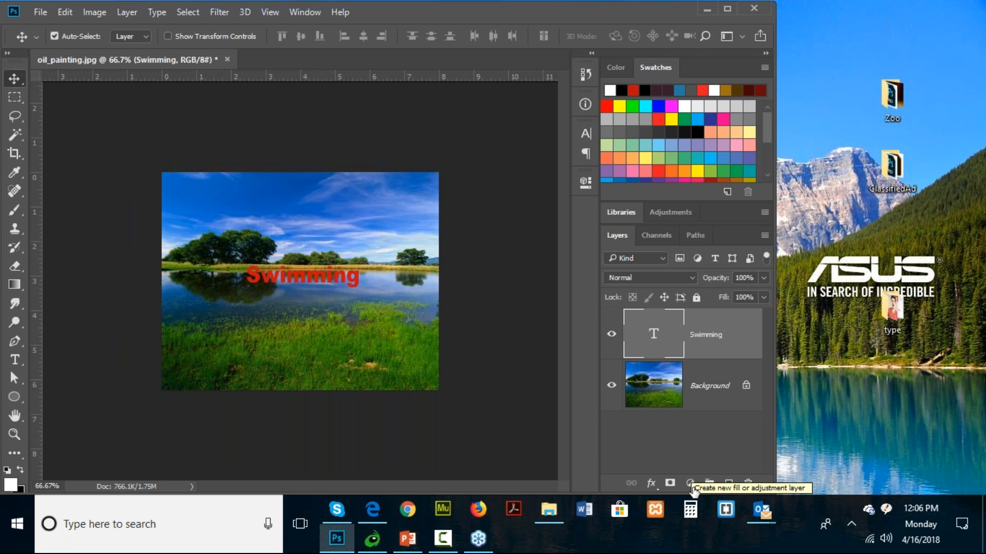
- Add a Stroke effect with a size of 2 px to the Swimming text layer
click(652, 485)
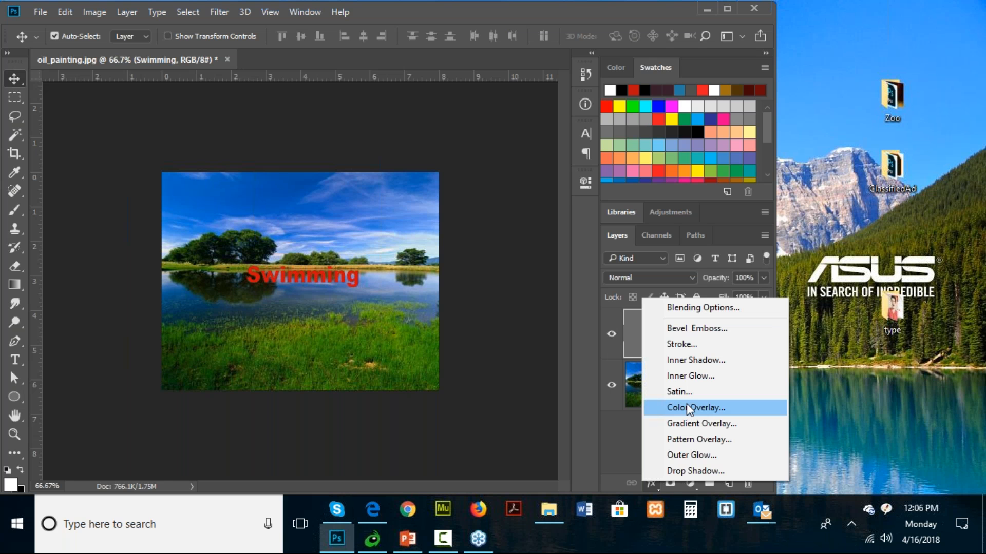
click(679, 345)
drag(368, 305, 343, 262)
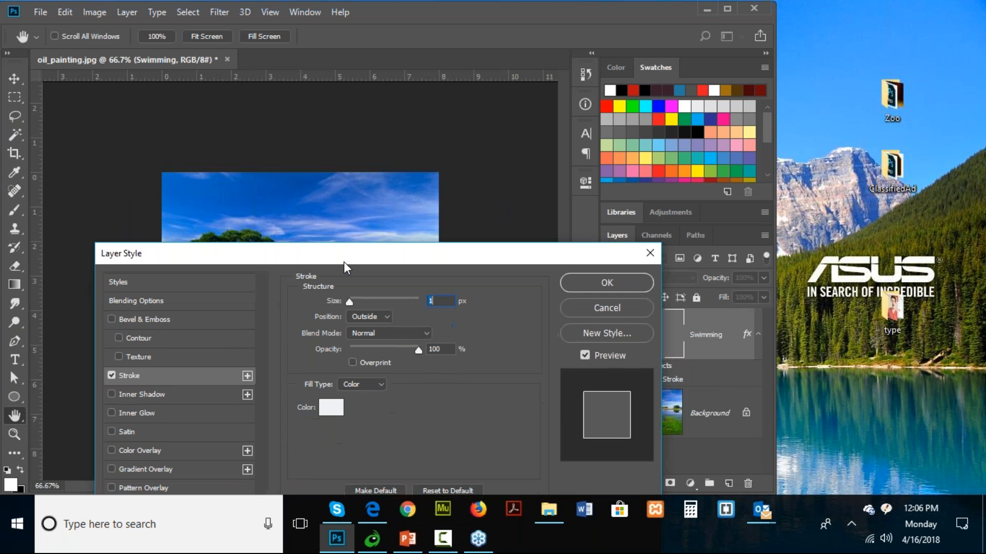
click(439, 301)
key(BackSpace)
text(2)
drag(415, 262, 398, 338)
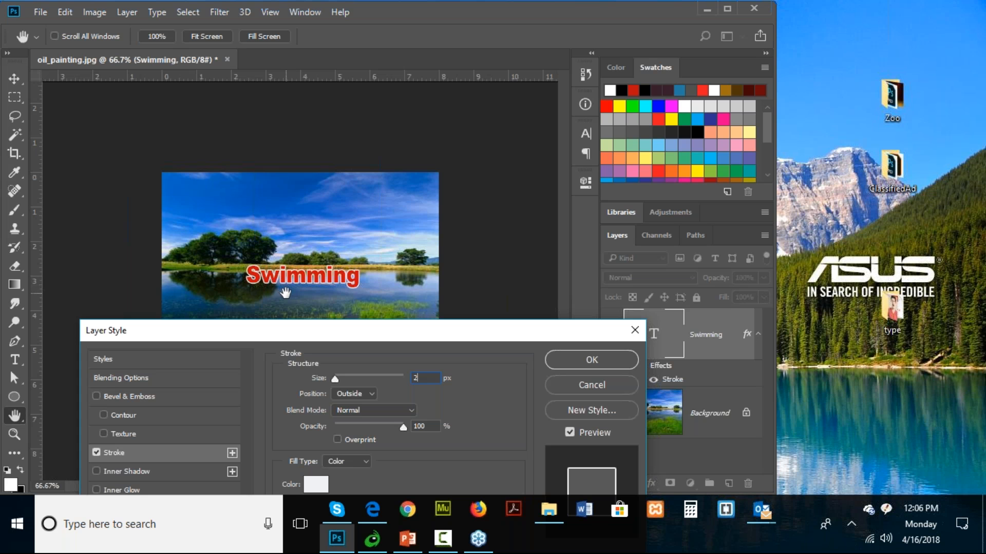
- Set the stroke size to 1 px with its position set to Outside, and apply the layer style
key(BackSpace)
text(1)
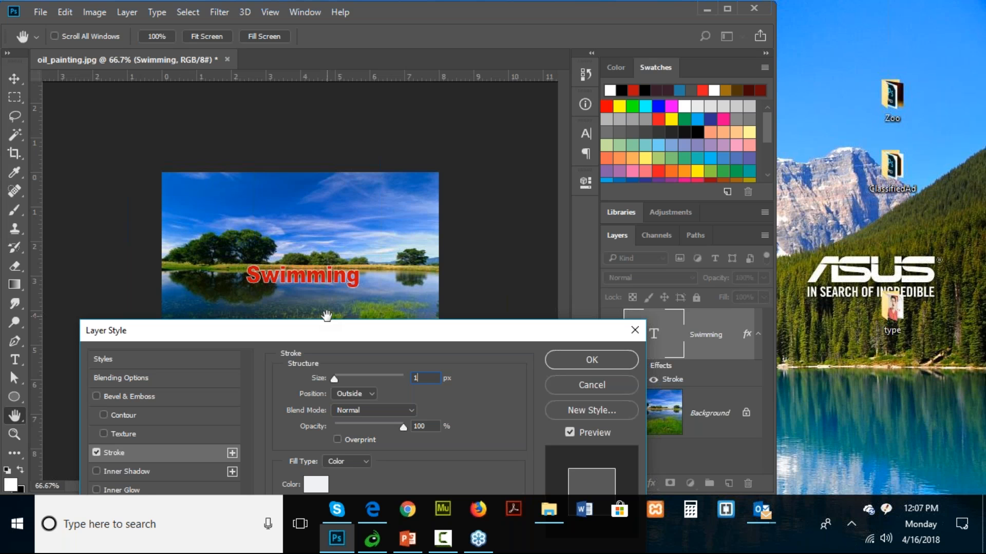
drag(328, 334, 347, 320)
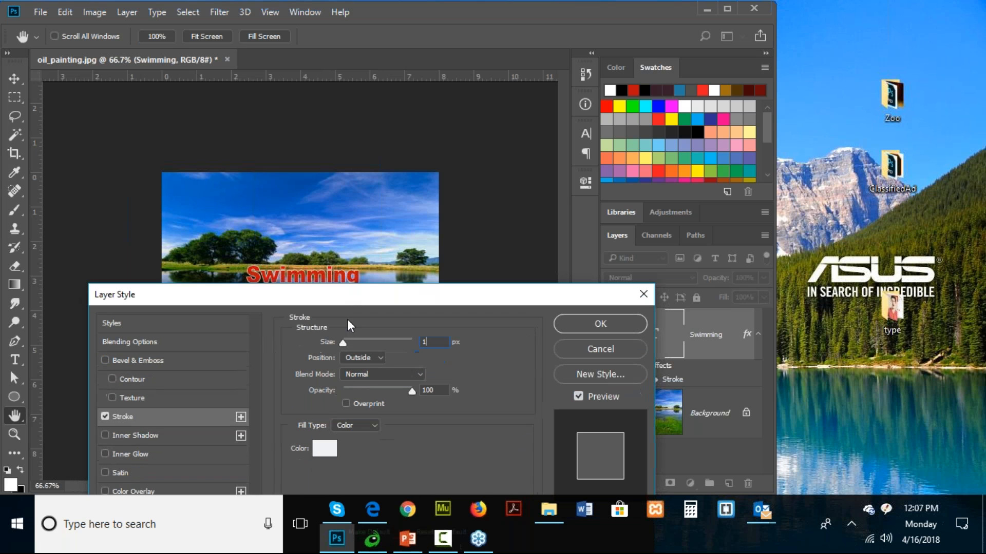
click(372, 356)
click(359, 377)
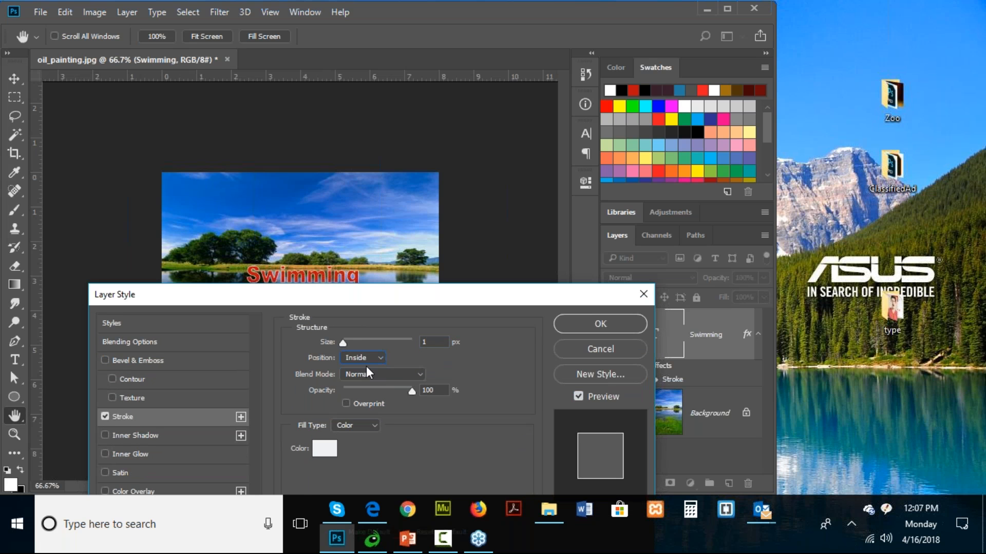
click(372, 356)
click(361, 368)
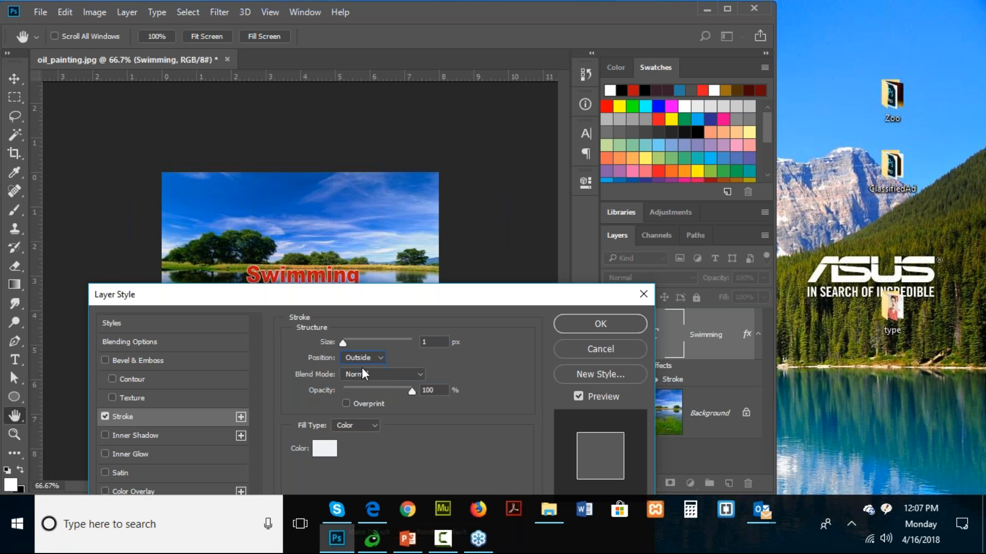
drag(416, 305, 412, 309)
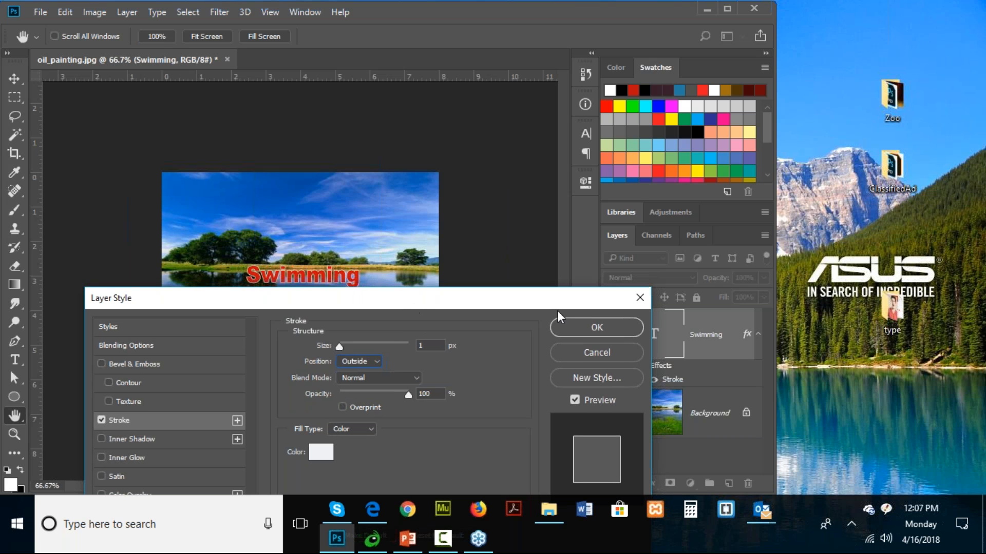
click(601, 327)
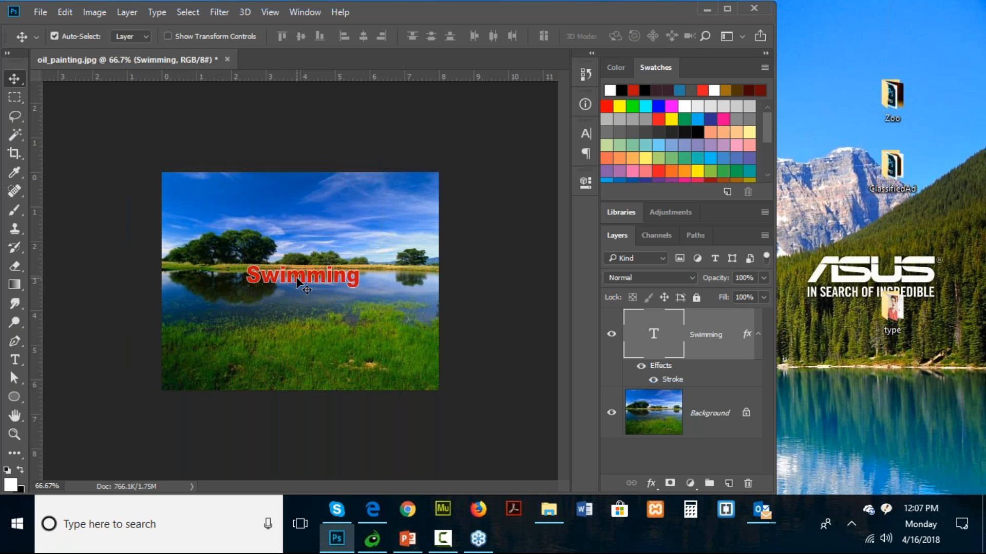
- Move the stroked Swimming text up into the sky and back onto the water
drag(297, 280, 373, 202)
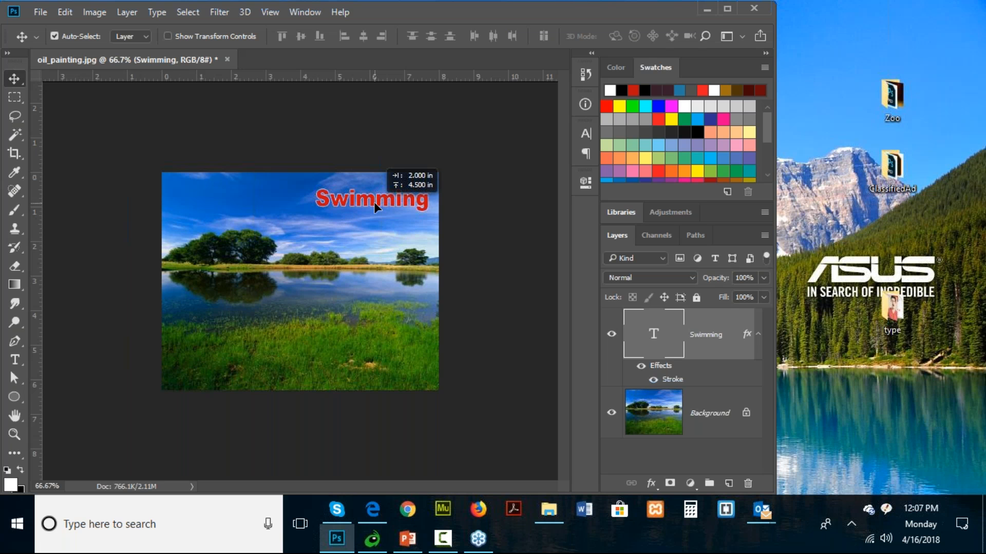
drag(373, 202, 312, 288)
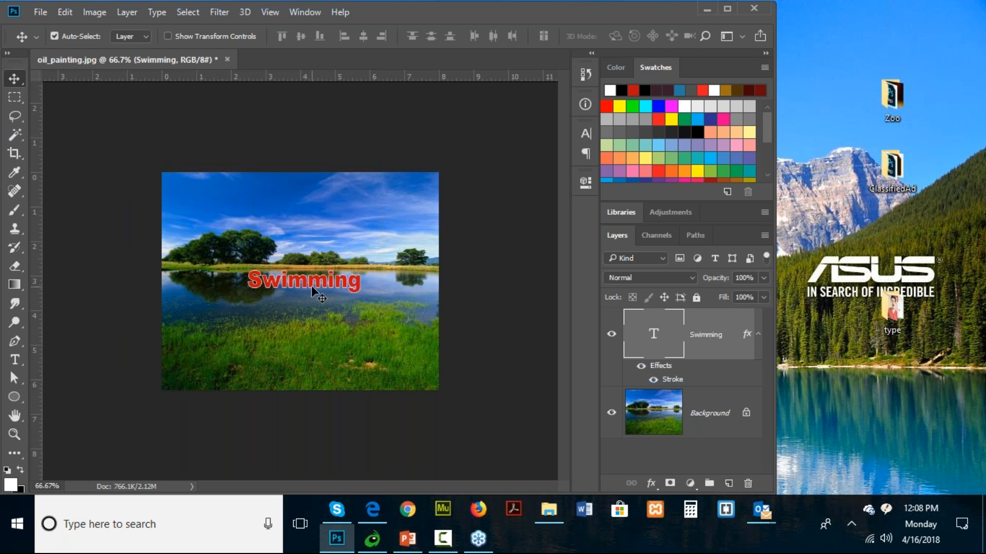
- Toggle the visibility of the Stroke effect off and on to compare the text with and without it
click(653, 381)
click(654, 381)
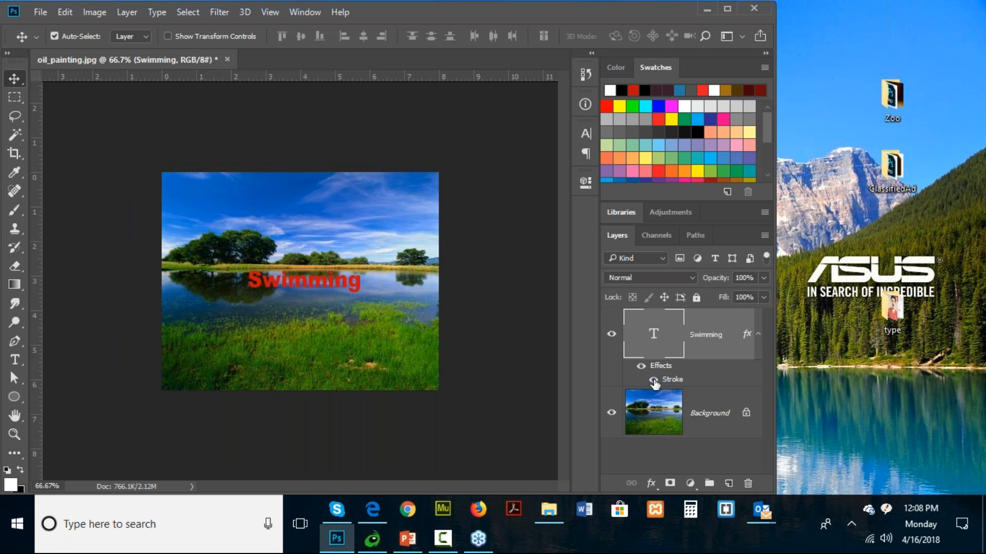
click(653, 380)
click(654, 380)
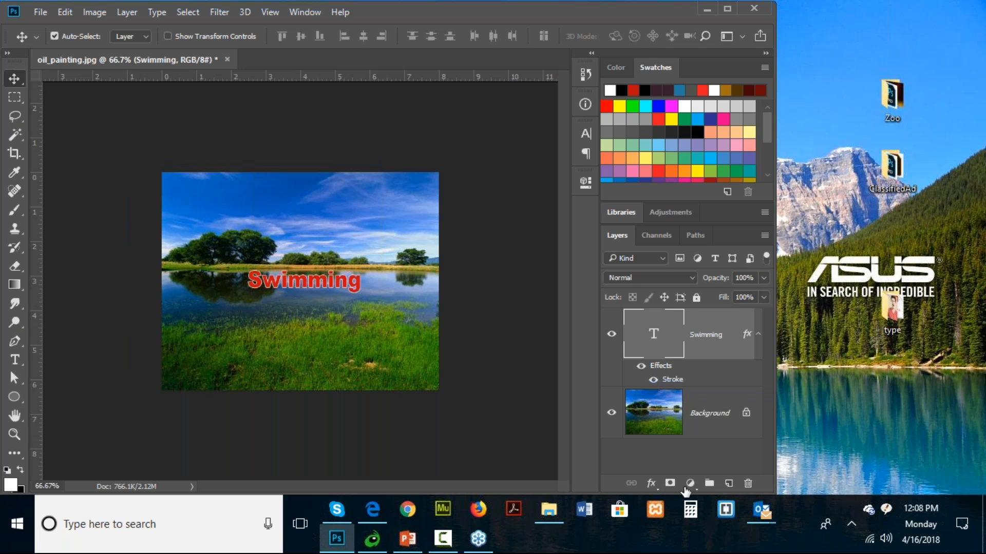
- Add a Drop Shadow effect with the preset settings to the Swimming text layer
click(651, 484)
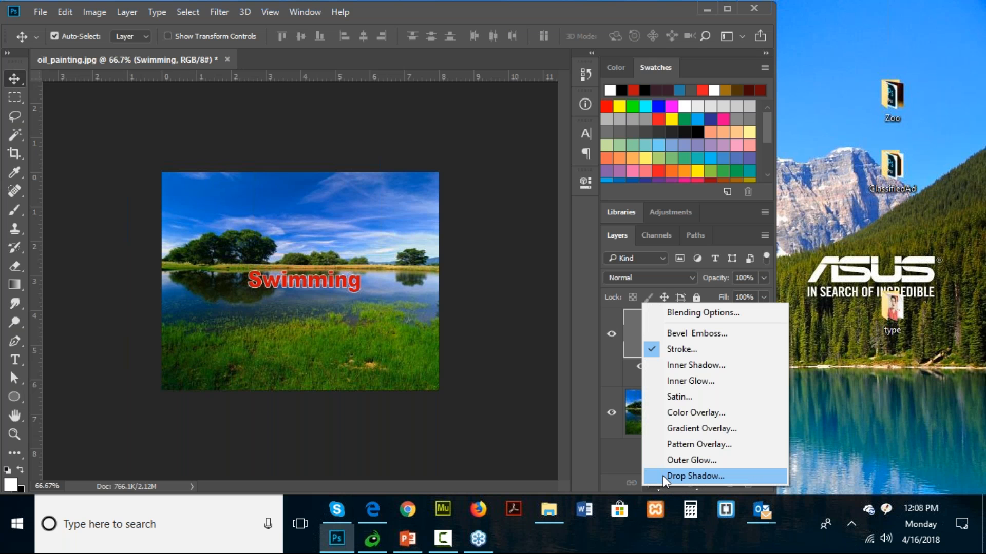
click(664, 476)
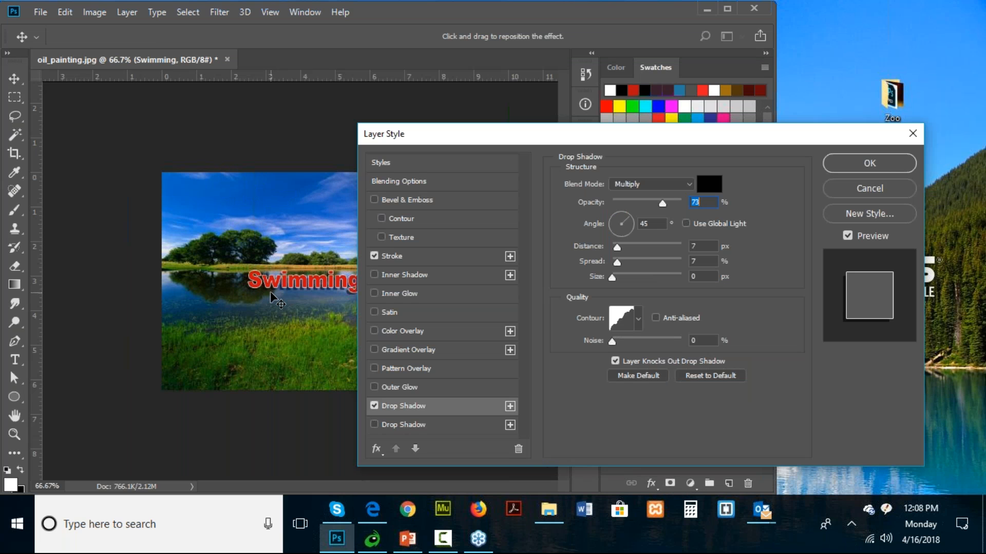
drag(559, 140, 550, 138)
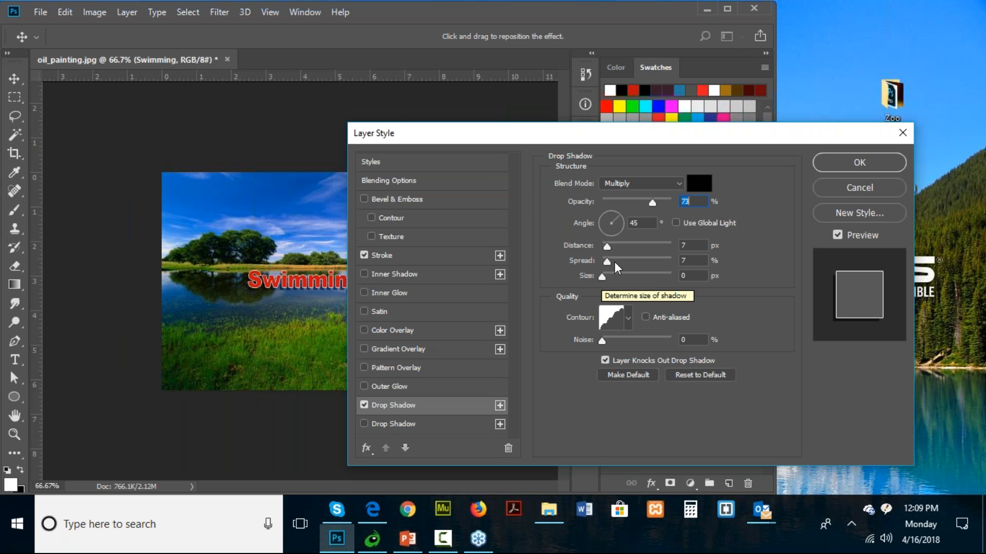
drag(652, 134, 488, 132)
click(699, 160)
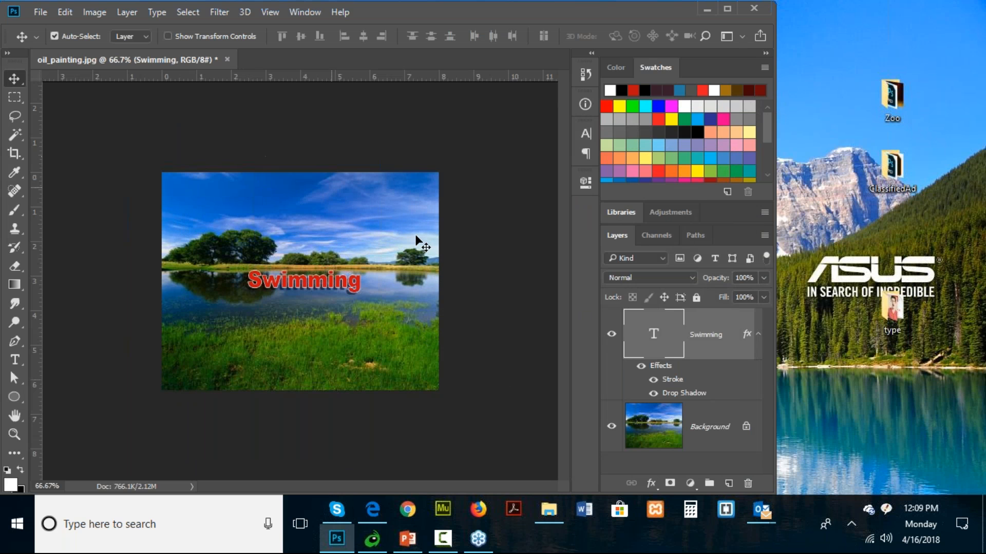
- Toggle the Stroke effect's visibility, and reopen the Drop Shadow and Stroke settings to review them
click(653, 380)
click(652, 379)
double_click(671, 395)
click(676, 159)
double_click(671, 381)
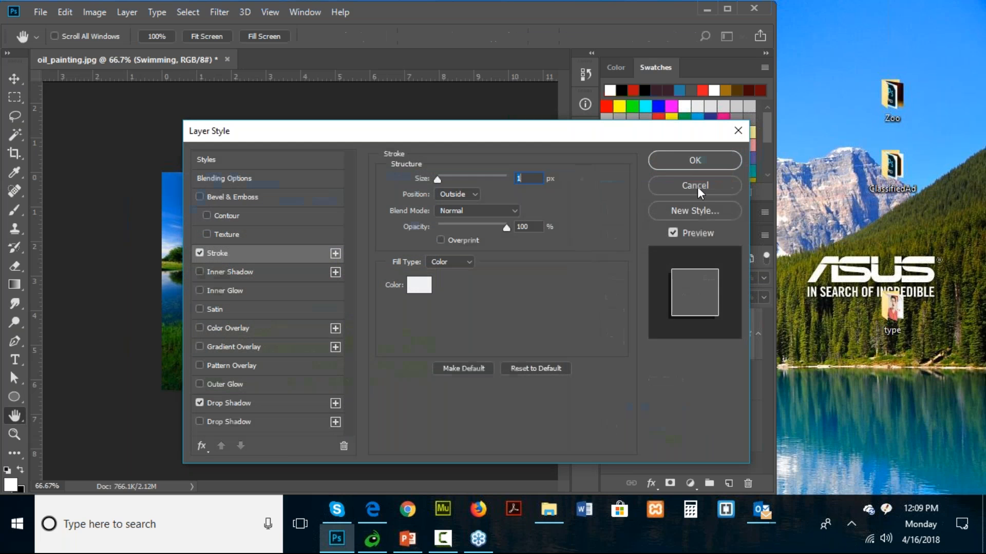
click(705, 191)
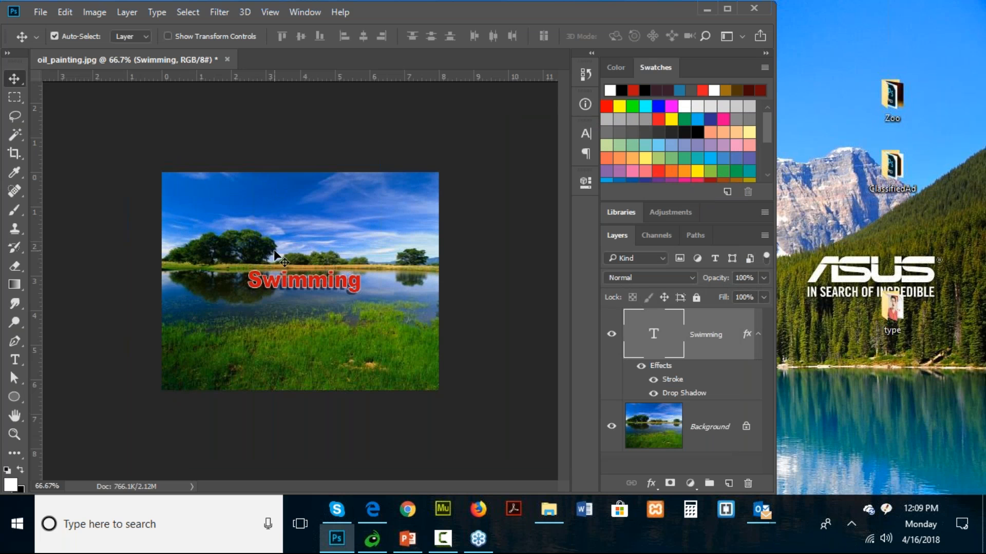
- Convert the Swimming text's Stroke and Drop Shadow effects into separate layers and accept the conversion notice
click(97, 14)
mouse_move(118, 15)
mouse_move(63, 18)
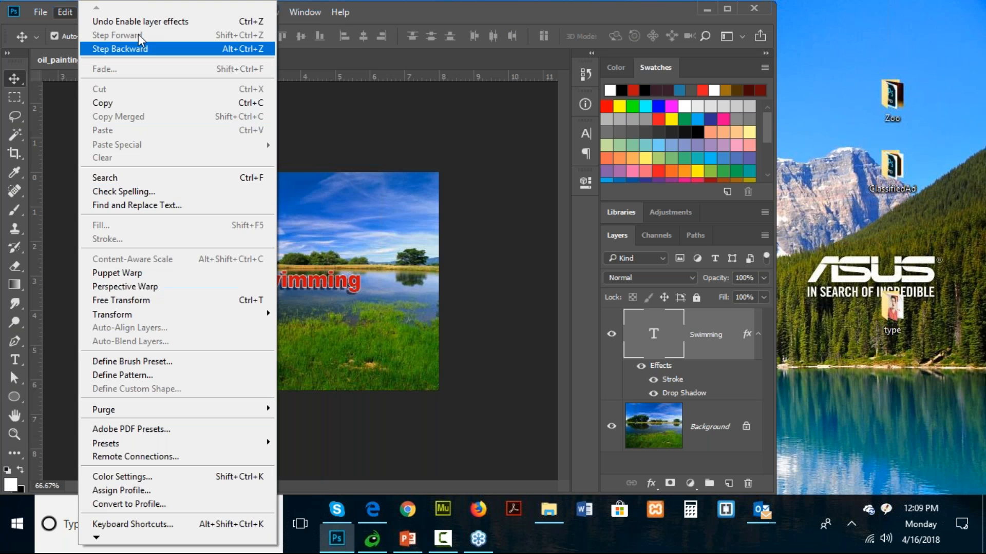
click(57, 11)
click(124, 11)
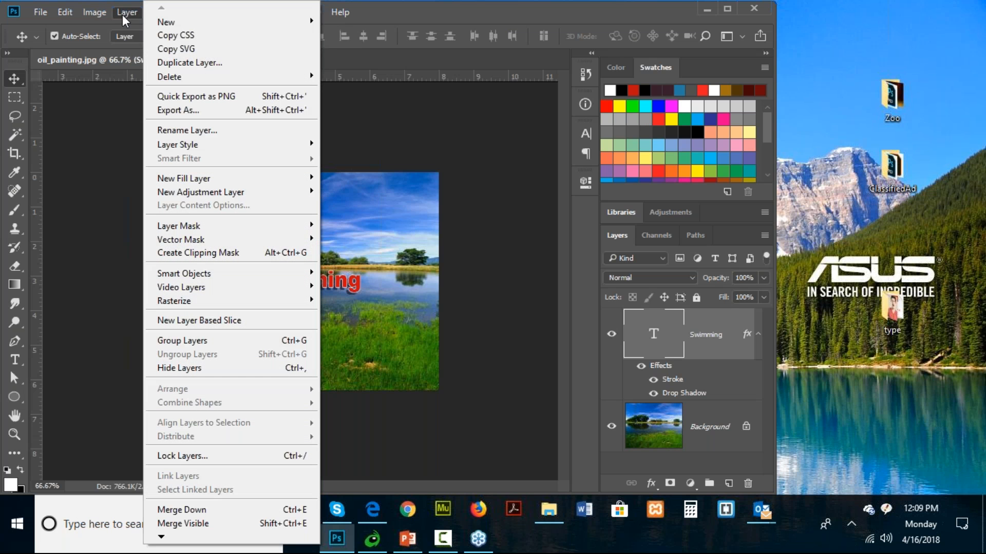
mouse_move(203, 145)
click(340, 370)
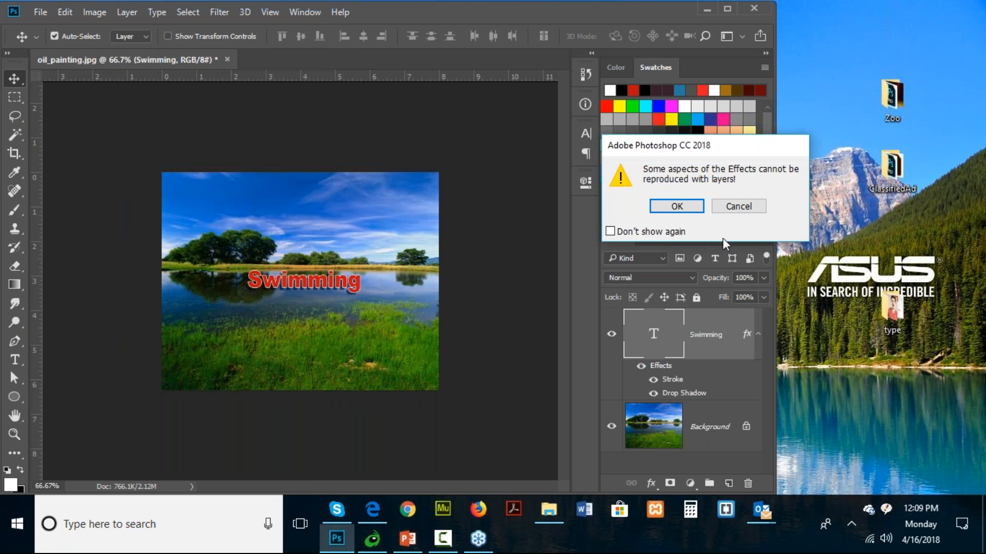
drag(653, 148, 440, 148)
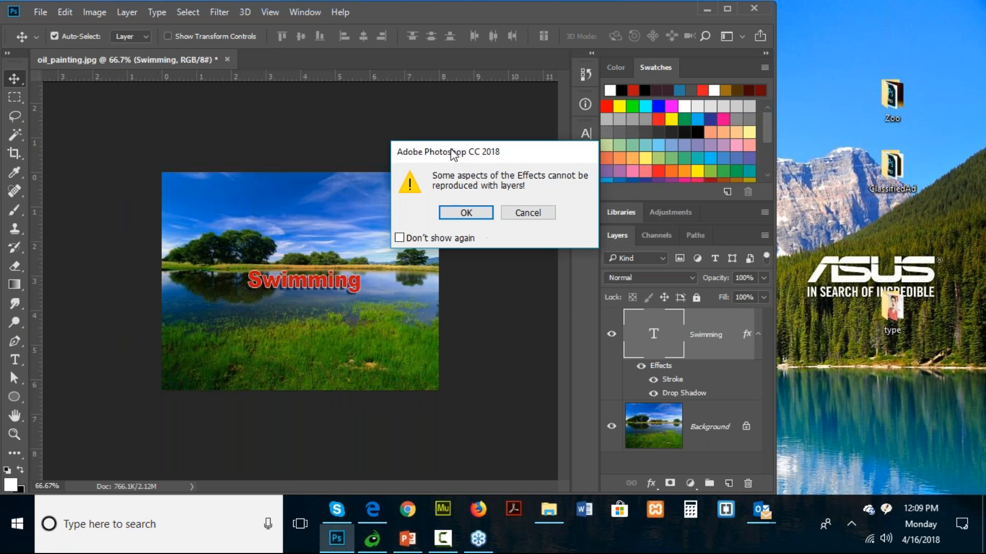
click(462, 207)
- Flip the separated drop shadow layer vertically
scroll(696, 408, down, 1)
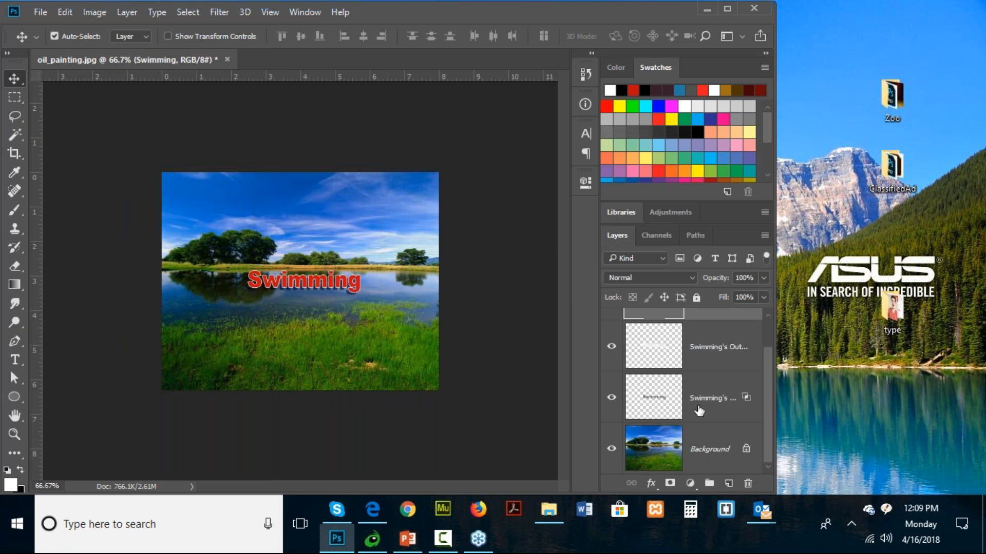
click(708, 400)
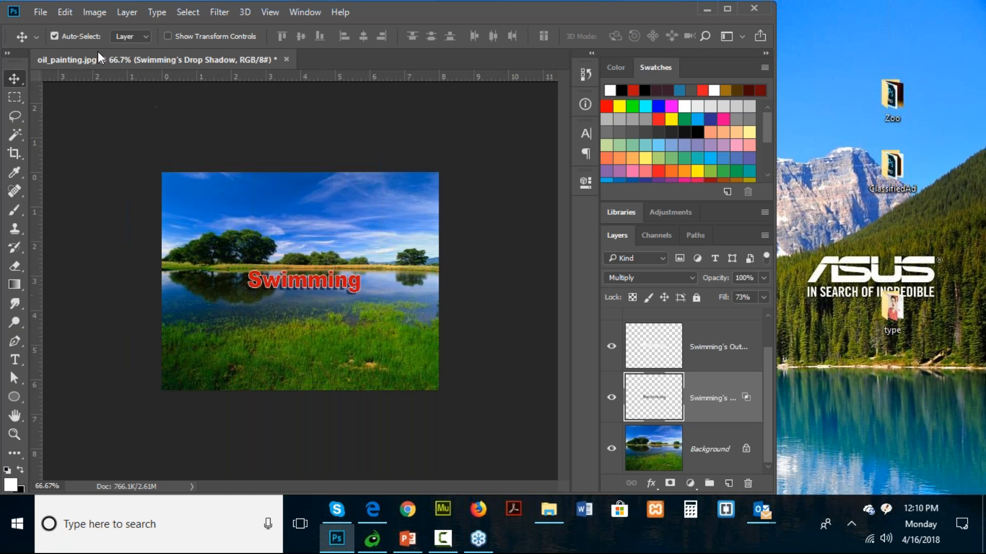
click(61, 12)
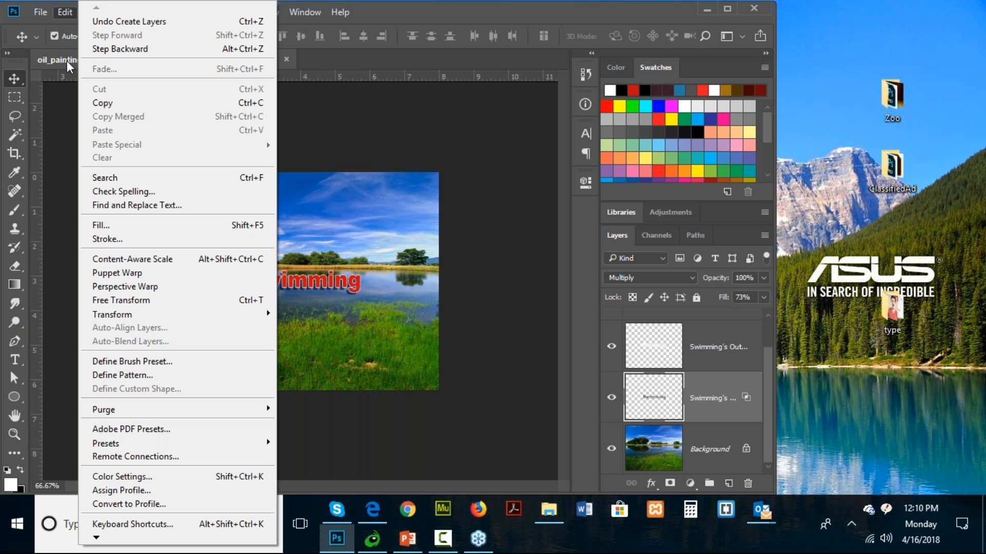
mouse_move(140, 317)
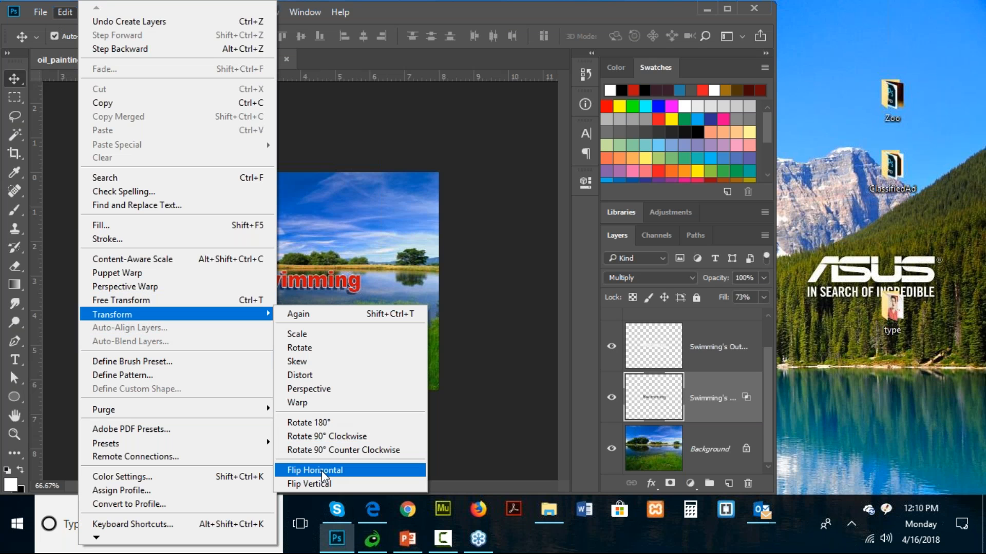
click(316, 484)
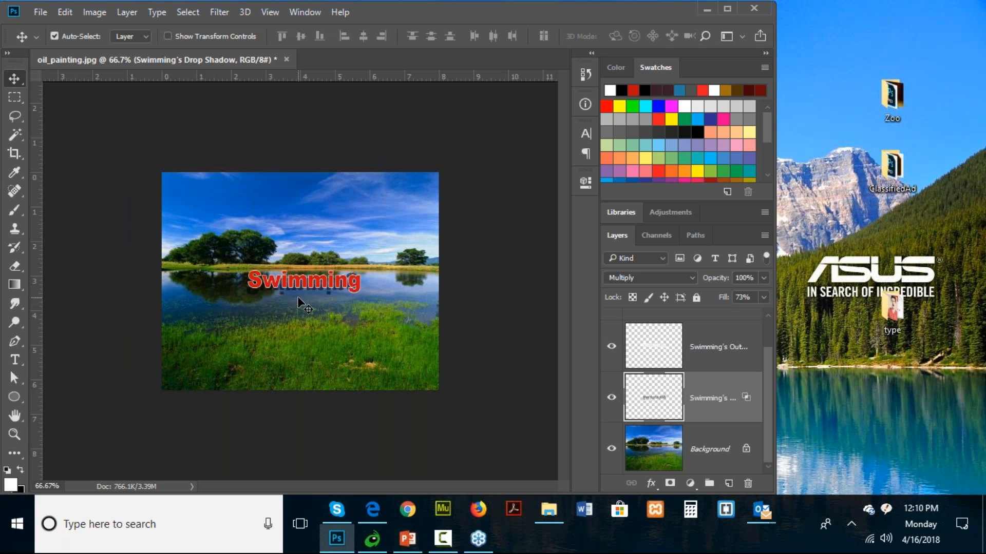
- Nudge the flipped shadow down until it sits directly beneath the Swimming text like a reflection
key(Down)
key(Down)
key(Down)
key(Down)
key(Down)
key(Down)
key(Down)
key(Down)
key(Down)
key(Down)
key(Down)
key(Down)
key(Down)
key(Down)
key(Down)
key(Down)
key(Down)
key(Down)
key(Down)
key(Down)
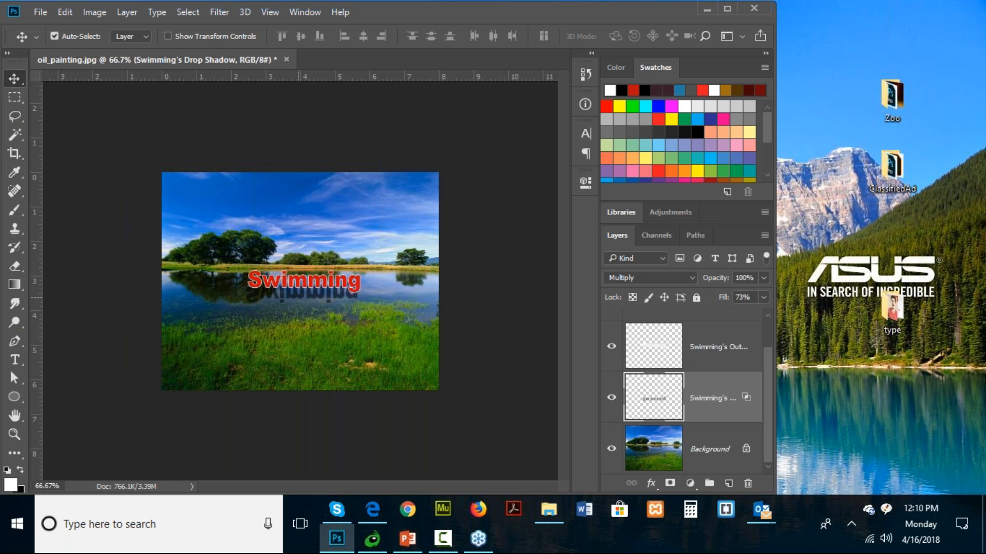
key(Down)
key(Down)
key(Down)
key(Down)
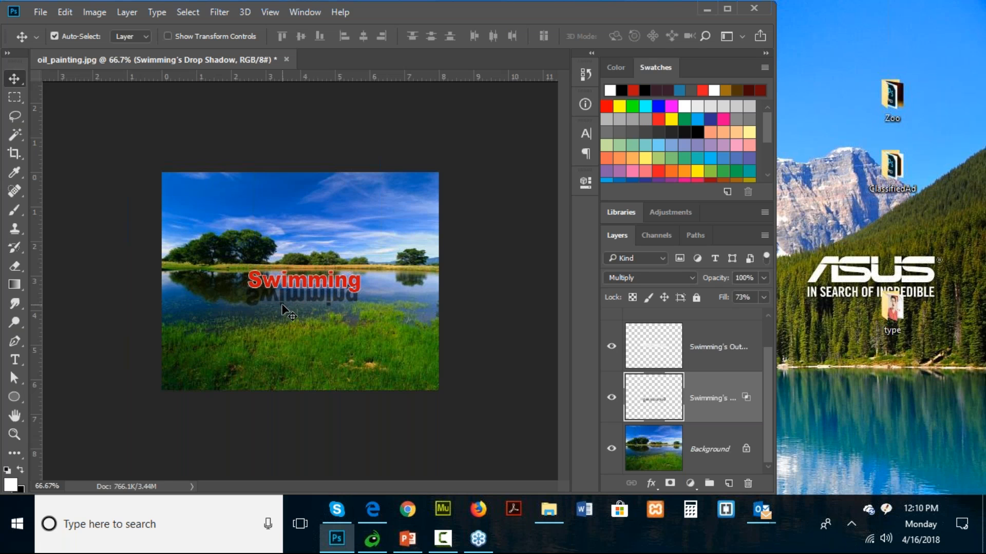
- Distort the flipped shadow by shifting its two lower corners to the right so it slants, and apply the transform
click(68, 14)
mouse_move(144, 318)
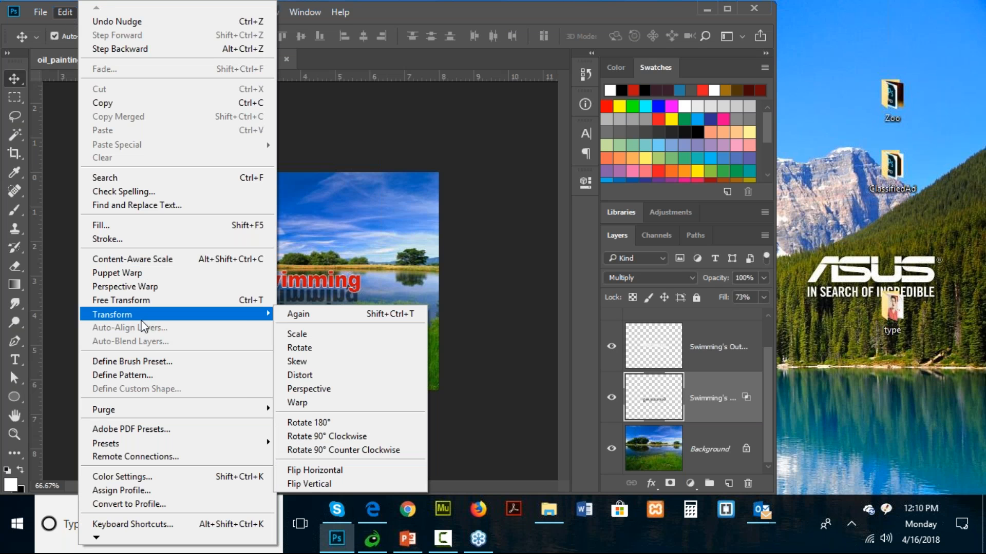
click(303, 375)
drag(248, 306, 260, 306)
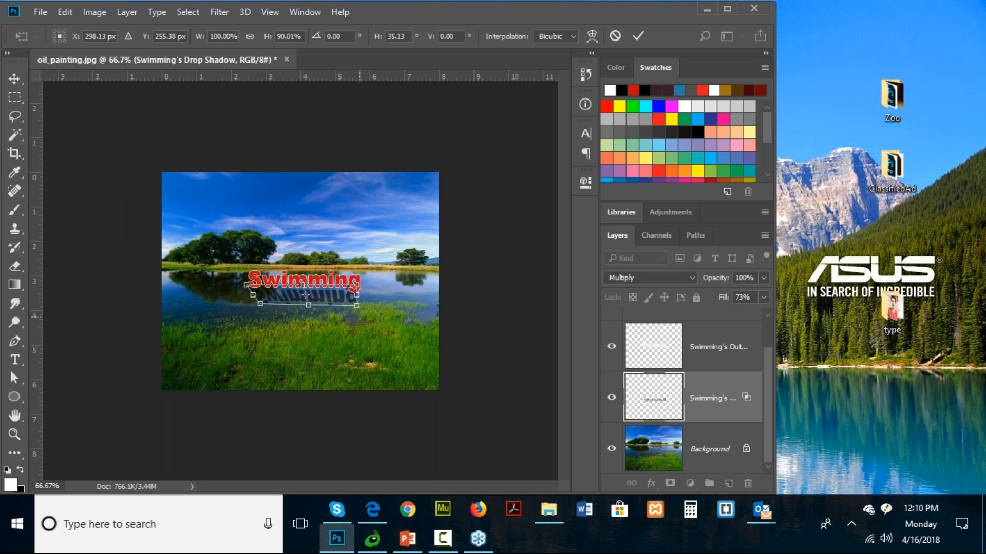
drag(362, 308, 371, 306)
key(Return)
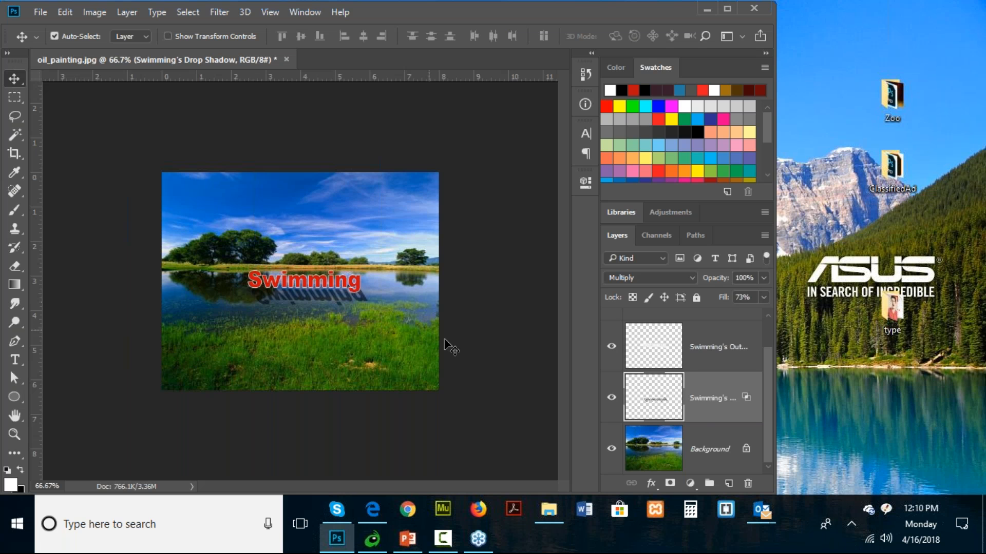
- Add a layer mask to the shadow layer and fade the shadow downward with a white-to-black linear gradient
click(670, 484)
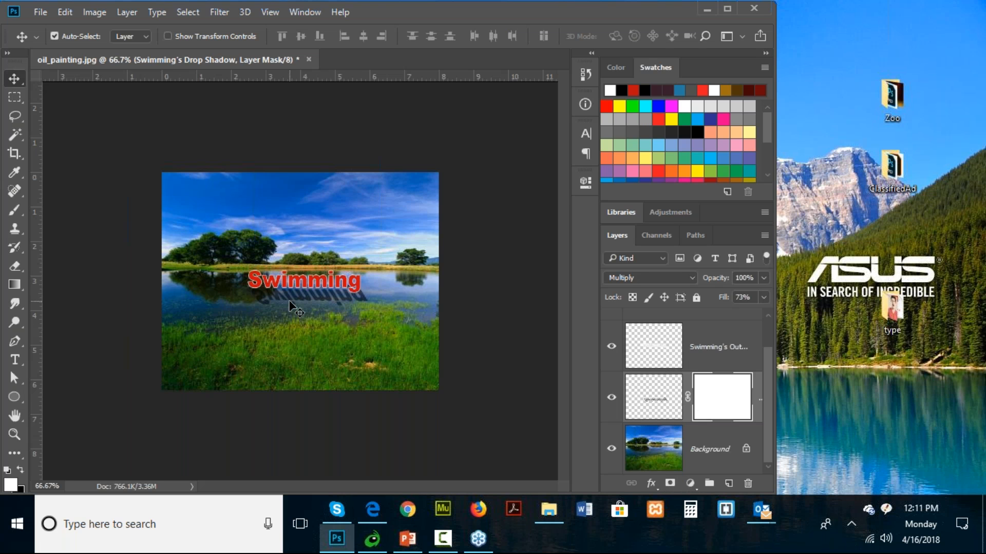
click(13, 286)
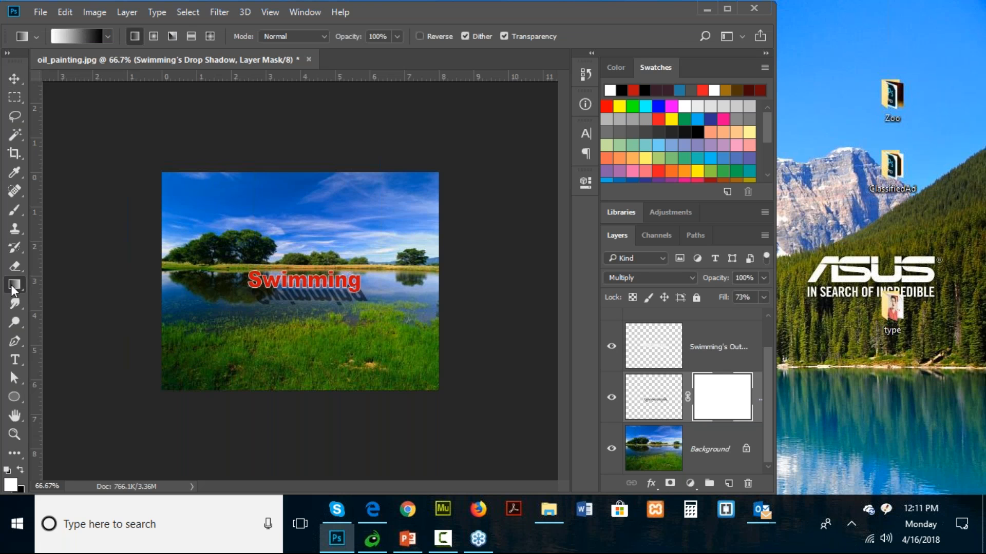
drag(297, 289, 308, 315)
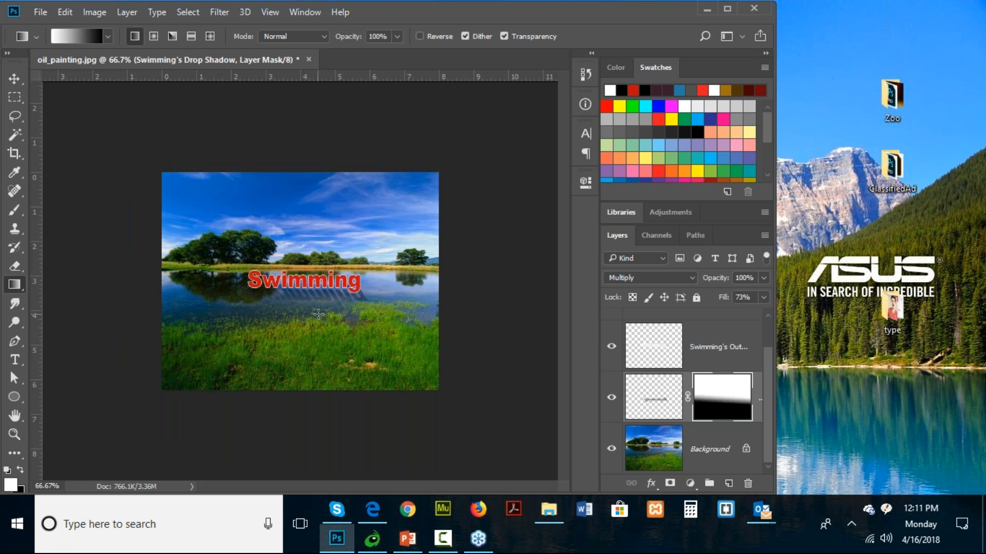
drag(309, 271, 310, 302)
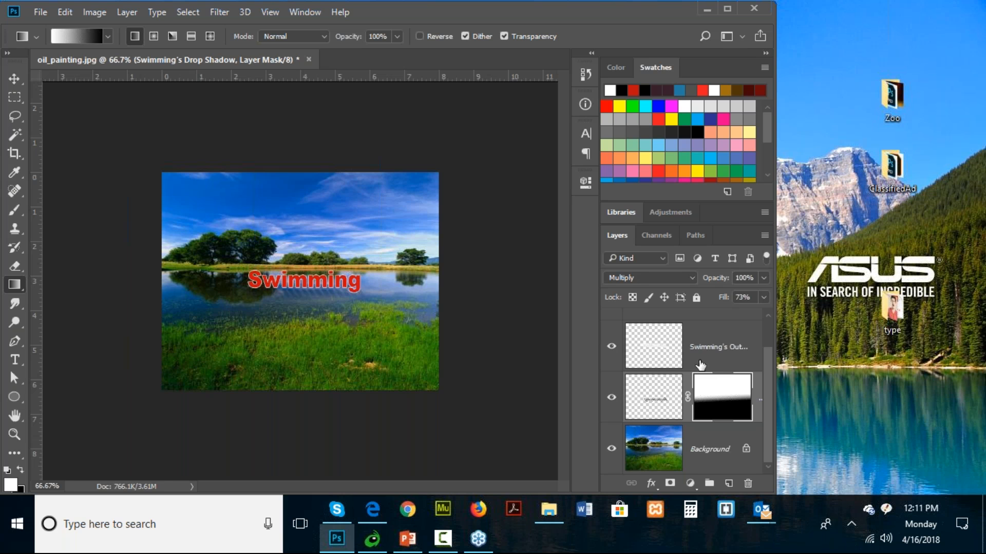
- Hide the separated outline and drop shadow layers, and add a 1 px outside Stroke to the Swimming text layer
scroll(703, 375, up, 1)
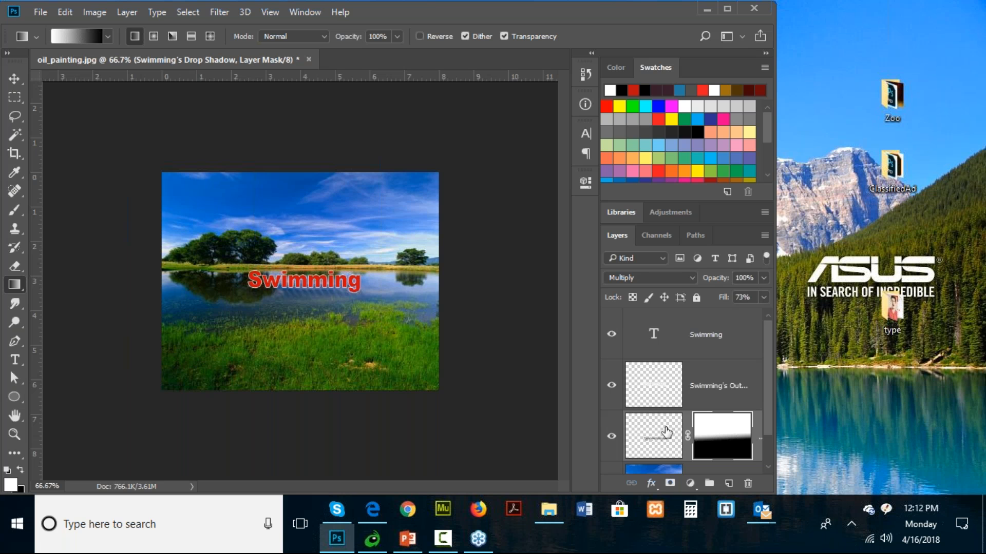
drag(611, 385, 612, 436)
click(706, 337)
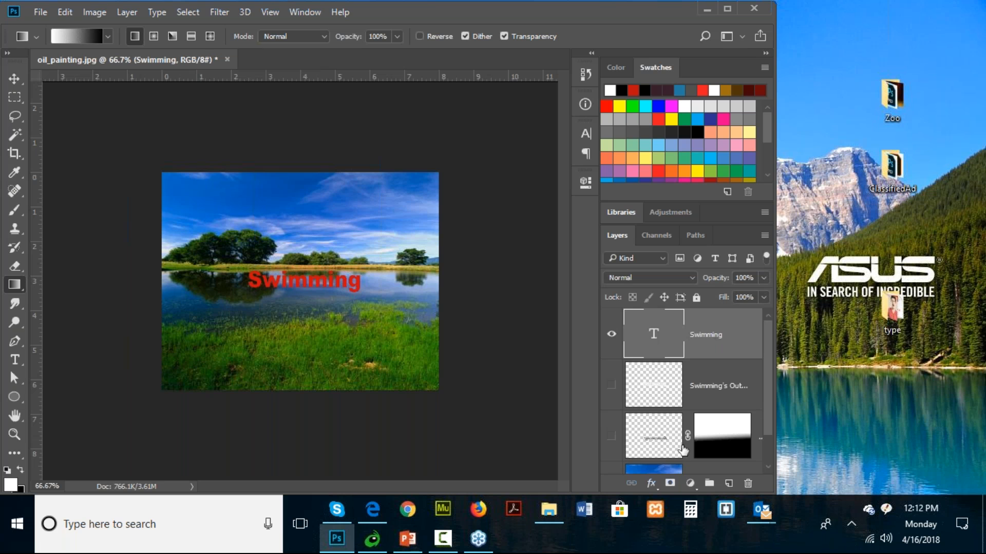
click(651, 483)
click(694, 345)
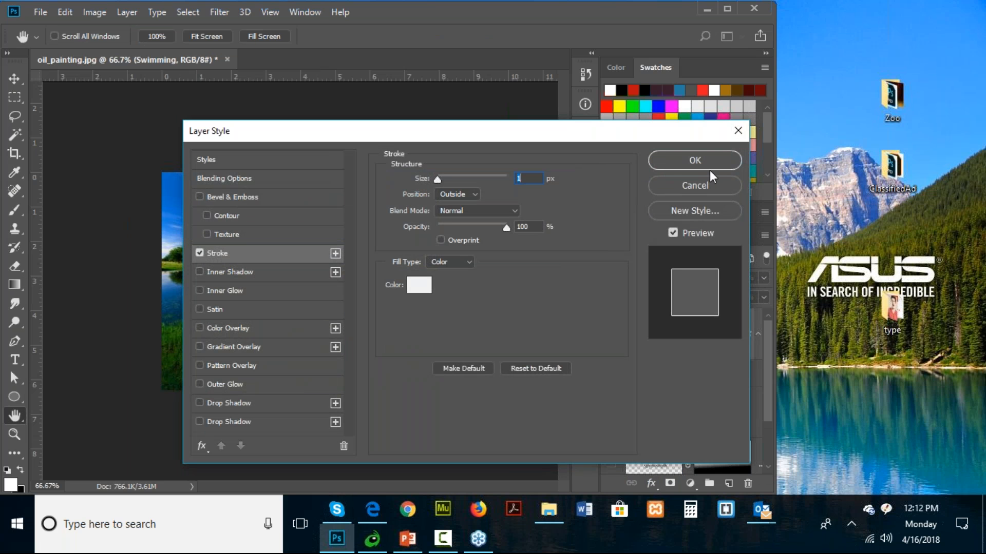
click(707, 165)
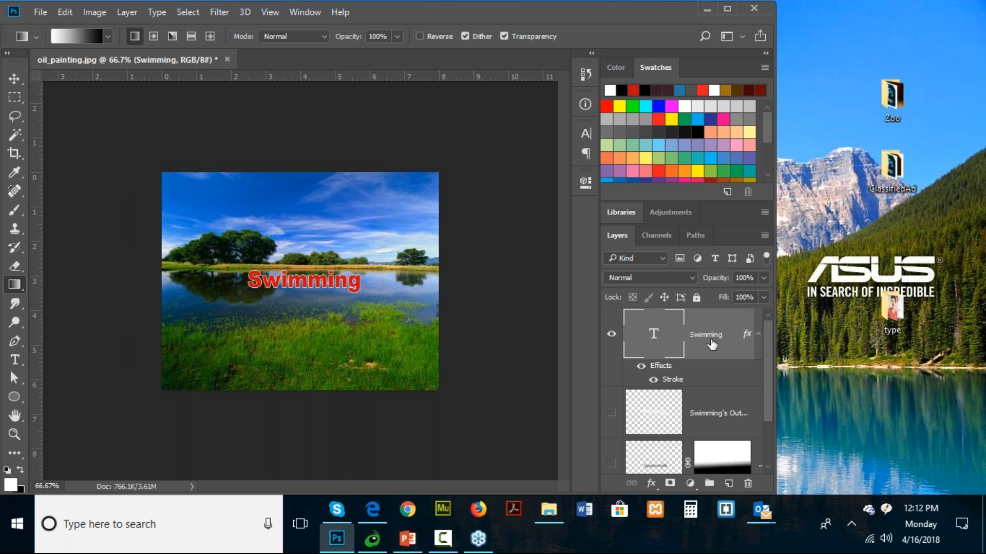
- Duplicate the stroked Swimming text layer and flip the lower, original text layer vertically
drag(706, 338, 728, 483)
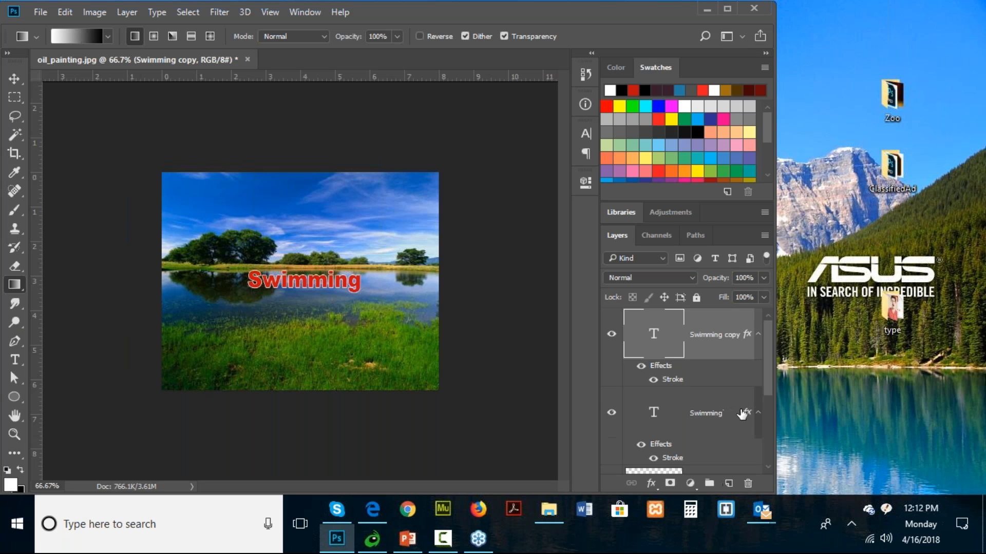
scroll(726, 388, down, 1)
click(707, 341)
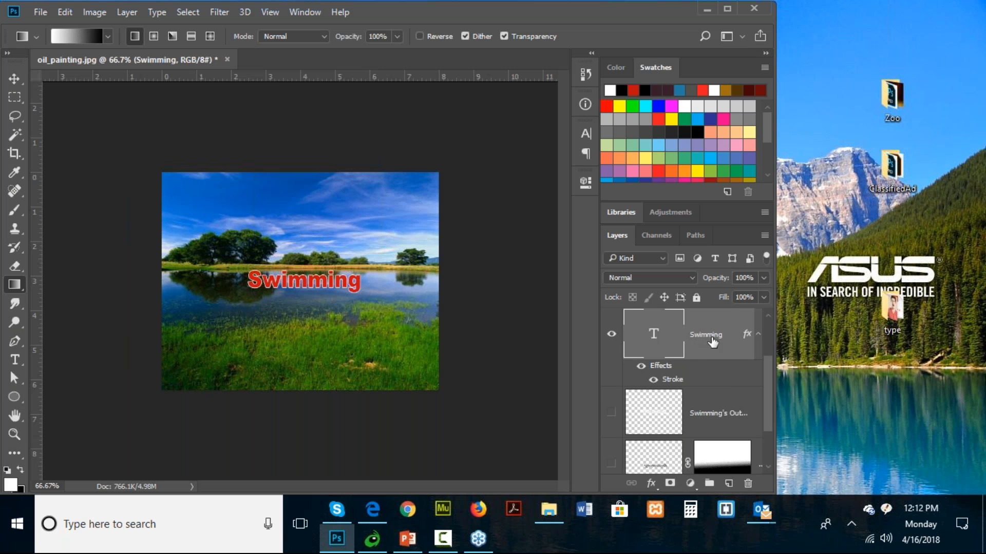
click(66, 14)
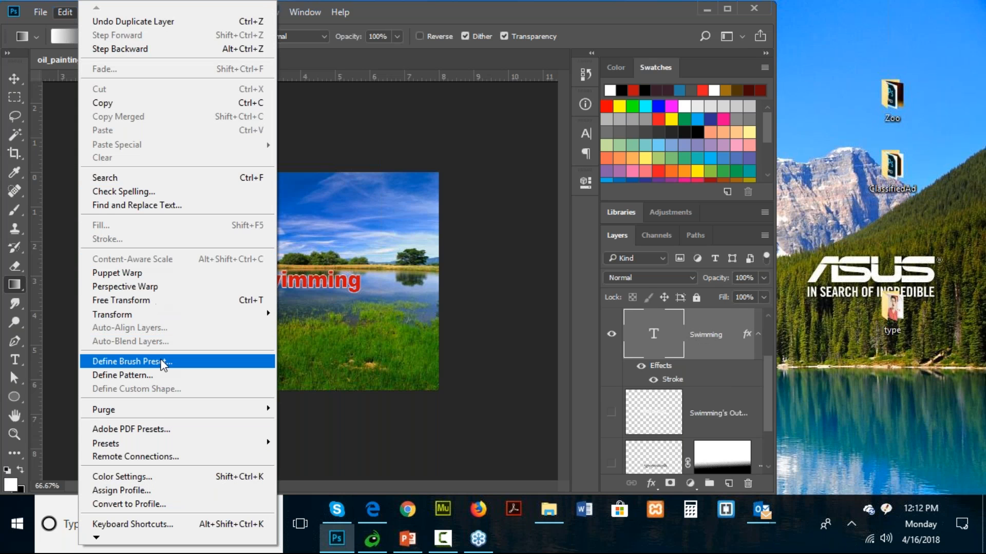
mouse_move(146, 314)
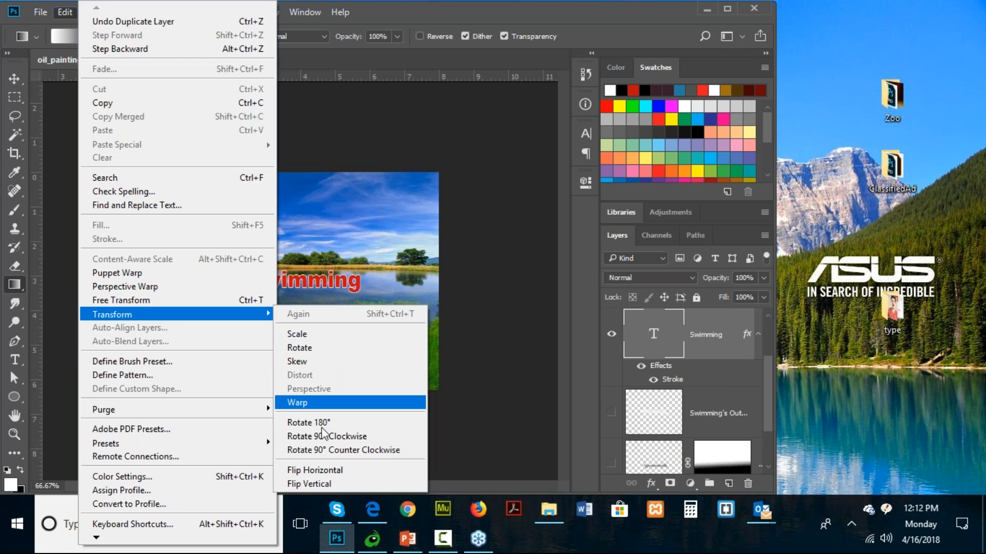
click(321, 483)
click(303, 309)
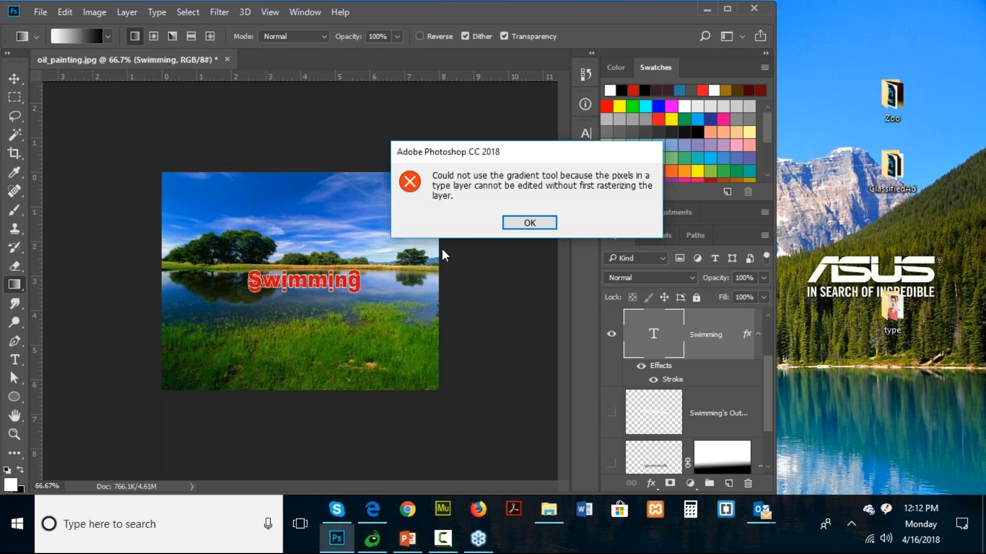
click(516, 224)
- Move the upright Swimming text above its flipped counterpart, shift both slightly down onto the water, and deselect them
click(14, 79)
drag(223, 303, 220, 324)
mouse_move(253, 291)
mouse_down()
mouse_move(249, 310)
mouse_move(253, 274)
mouse_up()
drag(254, 279, 255, 280)
shift+click(327, 287)
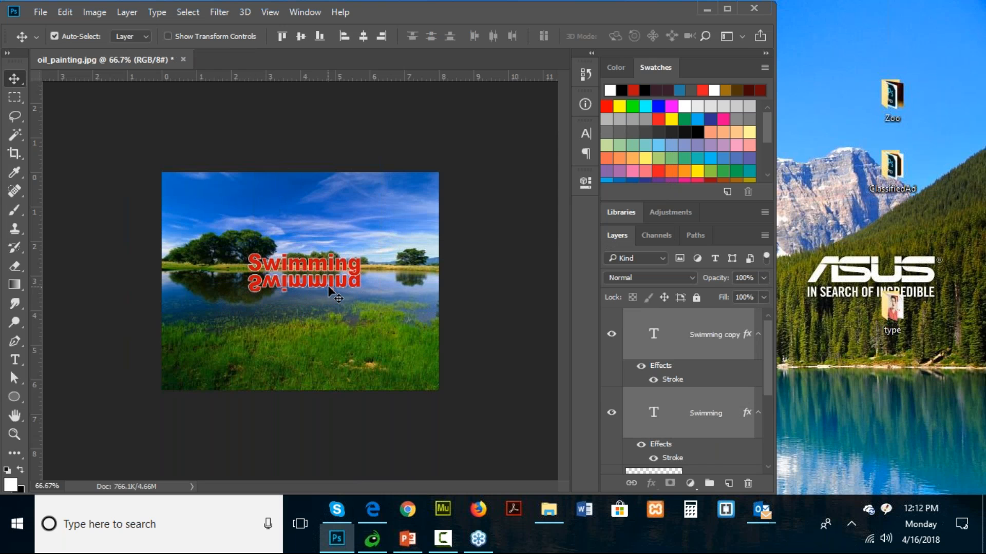
drag(317, 286, 313, 295)
click(392, 330)
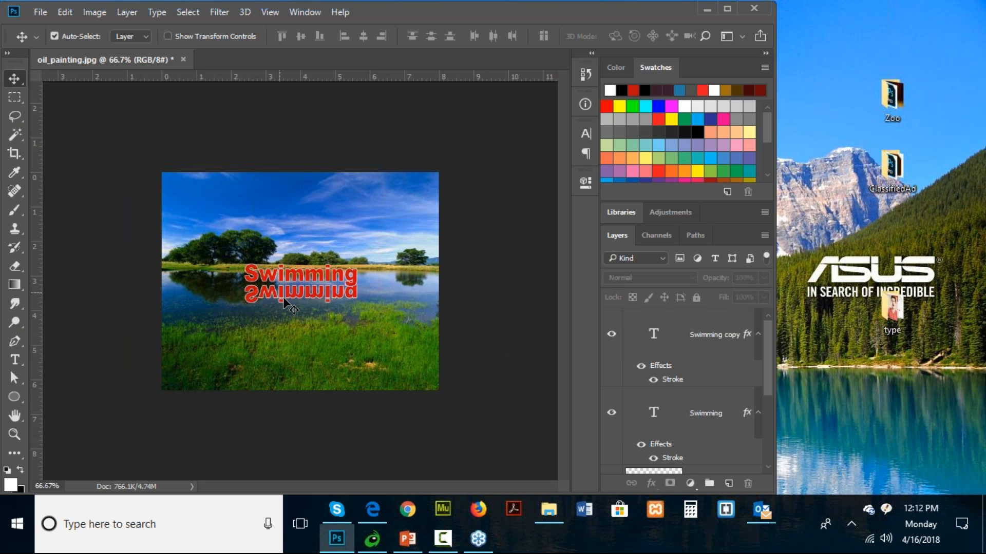
- Lower the flipped Swimming text layer's opacity to 47%
click(713, 413)
click(763, 277)
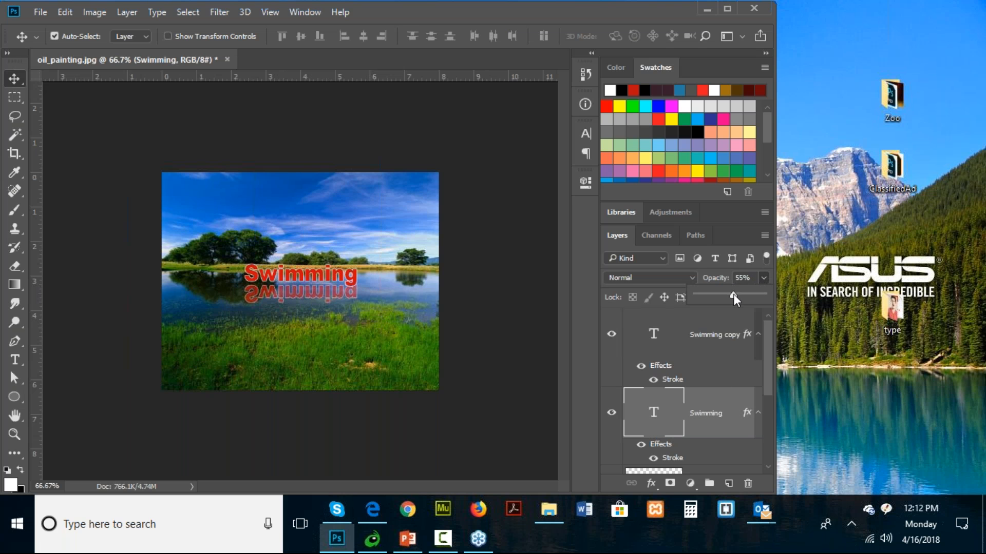
drag(735, 297, 722, 297)
- Add a layer mask to the flipped text layer and fade the reflection downward with a white-to-black linear gradient
click(670, 483)
click(14, 285)
drag(285, 277, 284, 312)
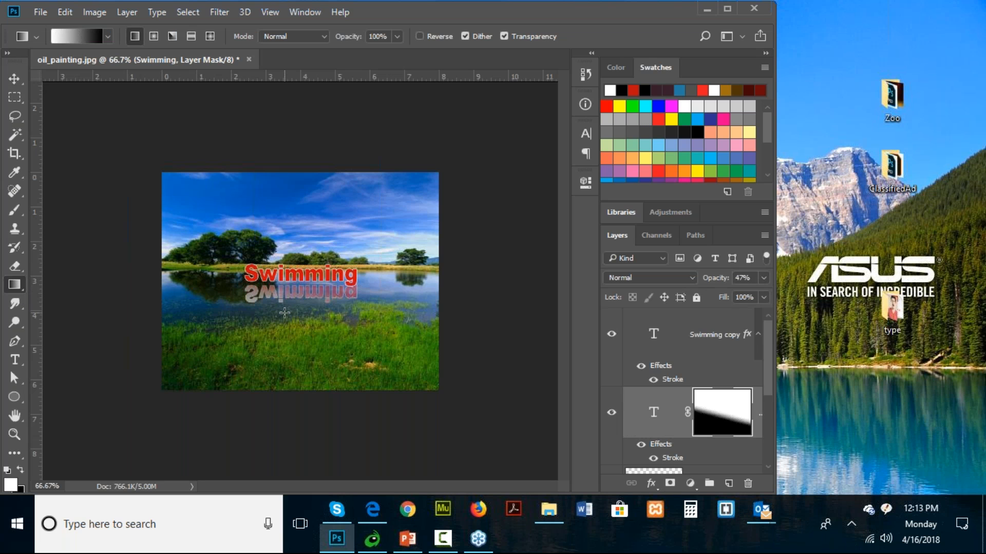
drag(302, 271, 300, 321)
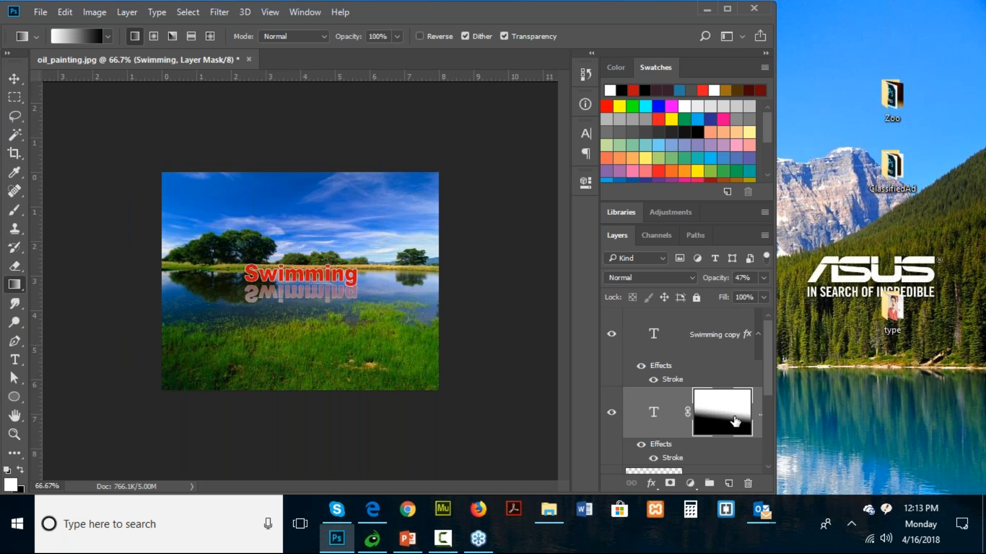
scroll(735, 421, down, 2)
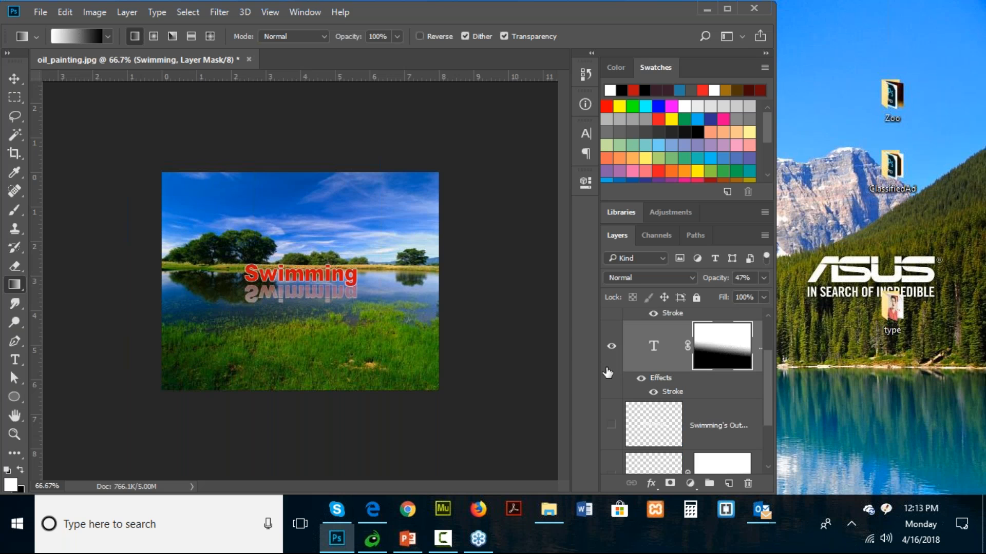
- Close oil_painting.jpg without saving and open 139_1868633-W.jpg from the Desktop's type folder
click(249, 60)
click(522, 212)
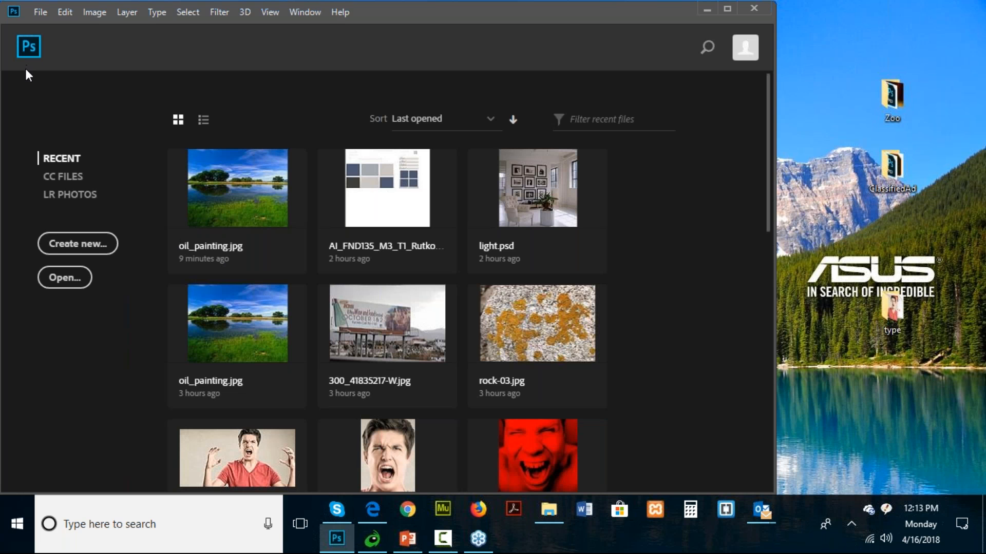
click(42, 13)
click(68, 39)
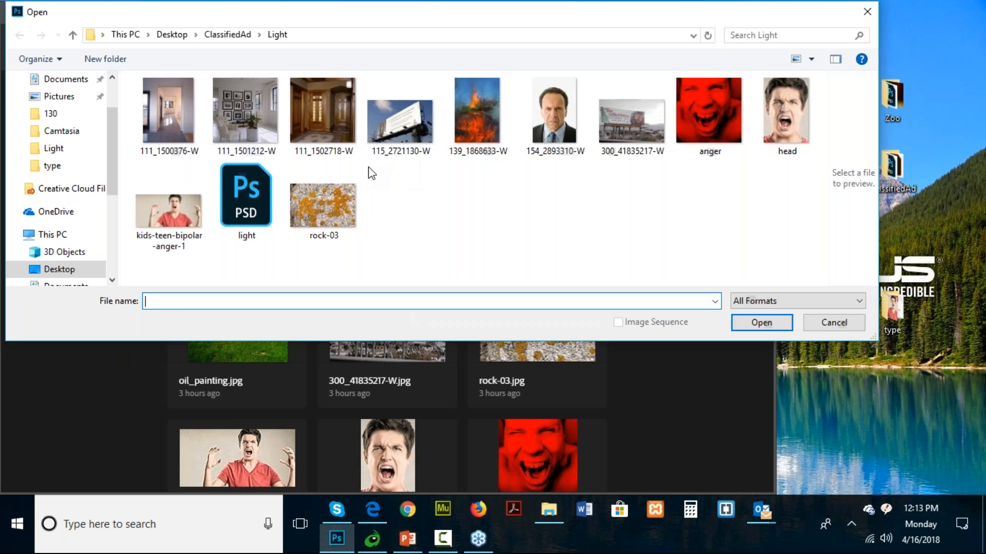
scroll(76, 105, up, 2)
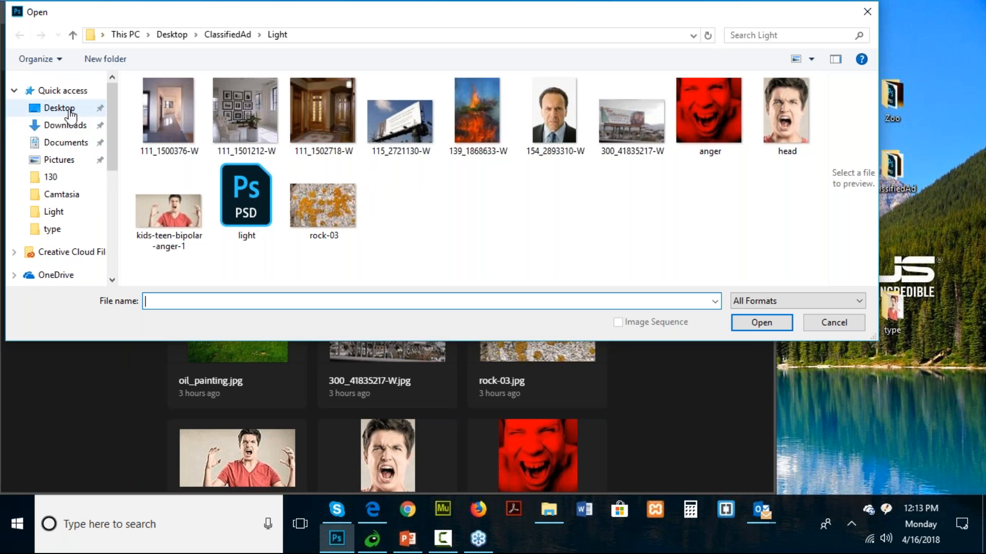
click(70, 110)
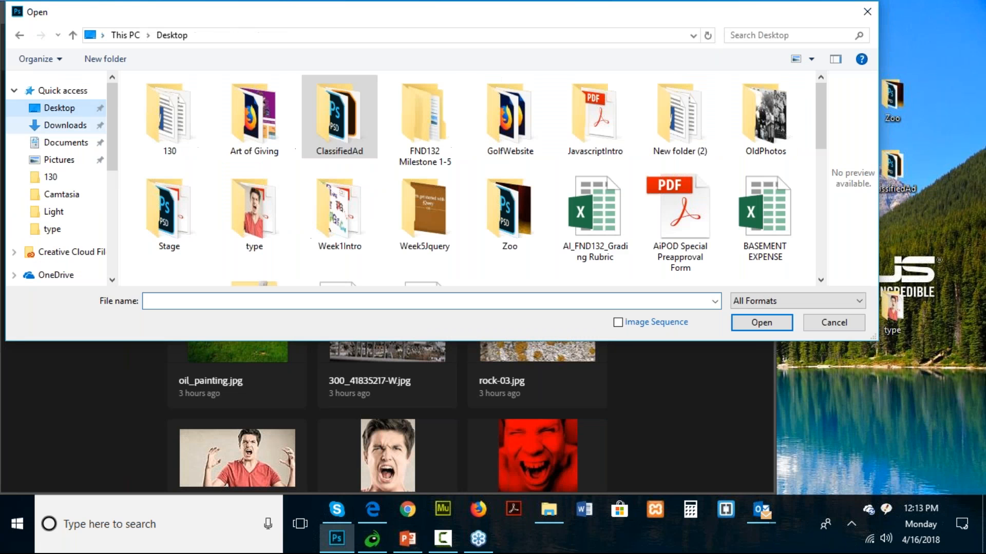
double_click(253, 217)
double_click(238, 119)
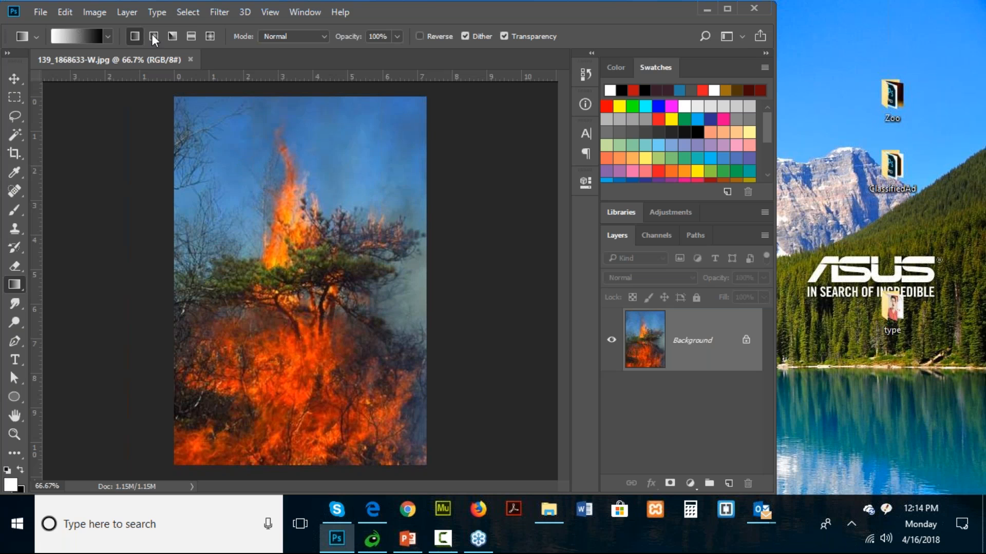
- Define the whole fire image as a pattern named FirePattern
click(57, 13)
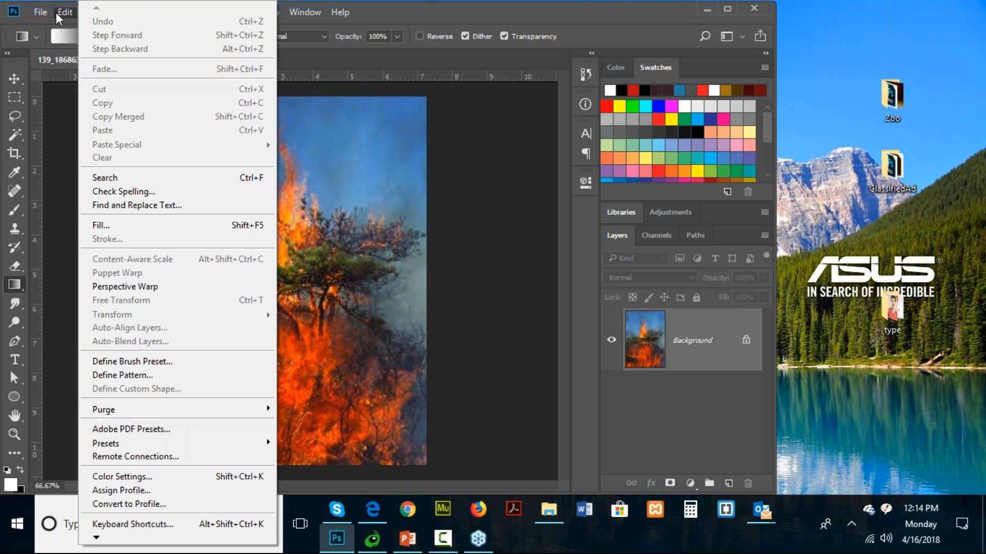
click(122, 375)
text(FirePattern)
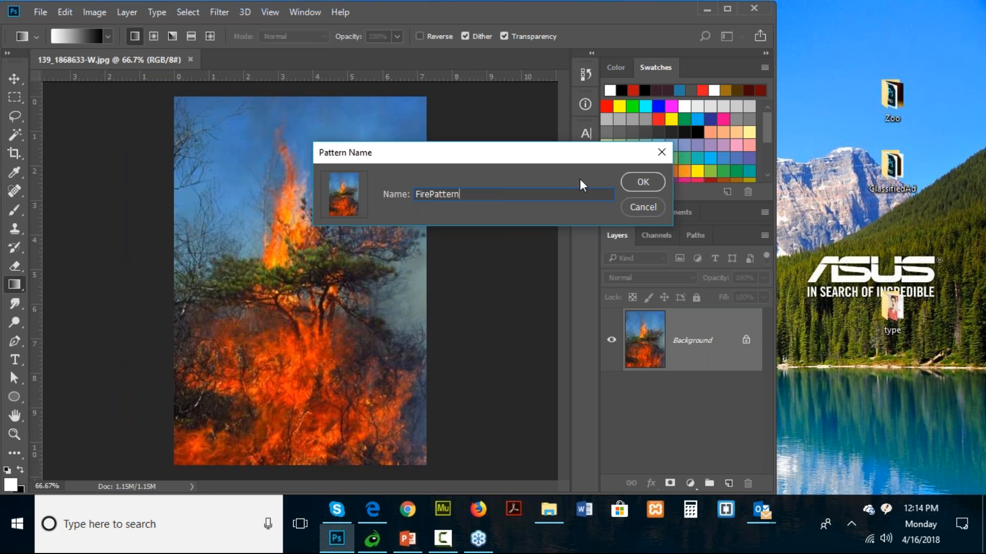
click(633, 182)
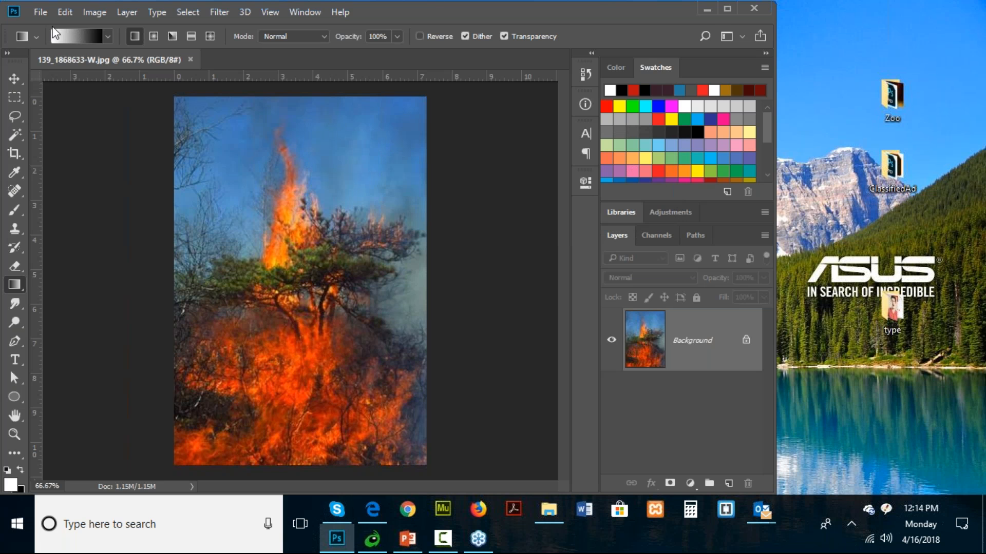
- Create a new 11 x 8.5 inch RGB document at 72 pixels/inch with a white background
click(39, 12)
click(60, 30)
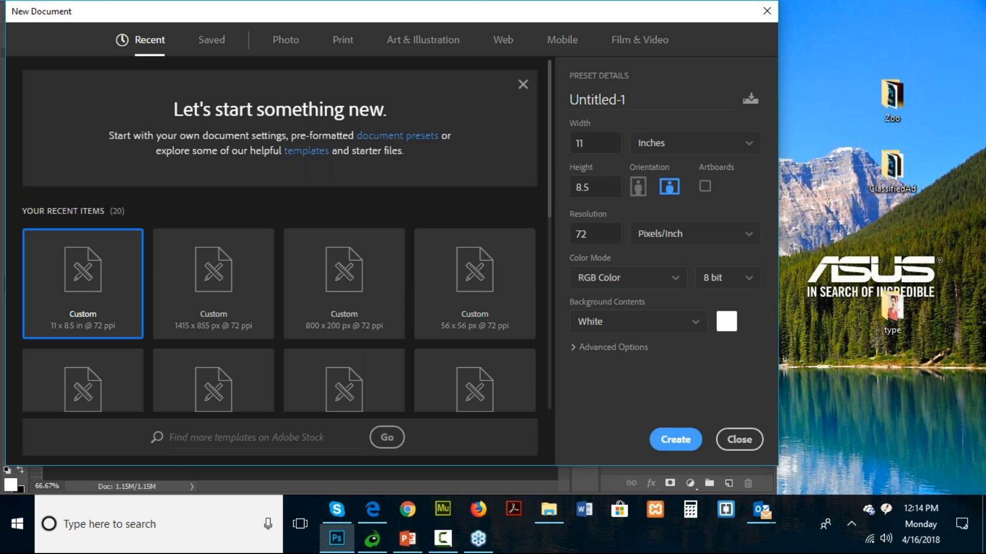
click(655, 440)
- Fill the blank Background layer with the black-dots-on-white pattern at 100% opacity
click(65, 11)
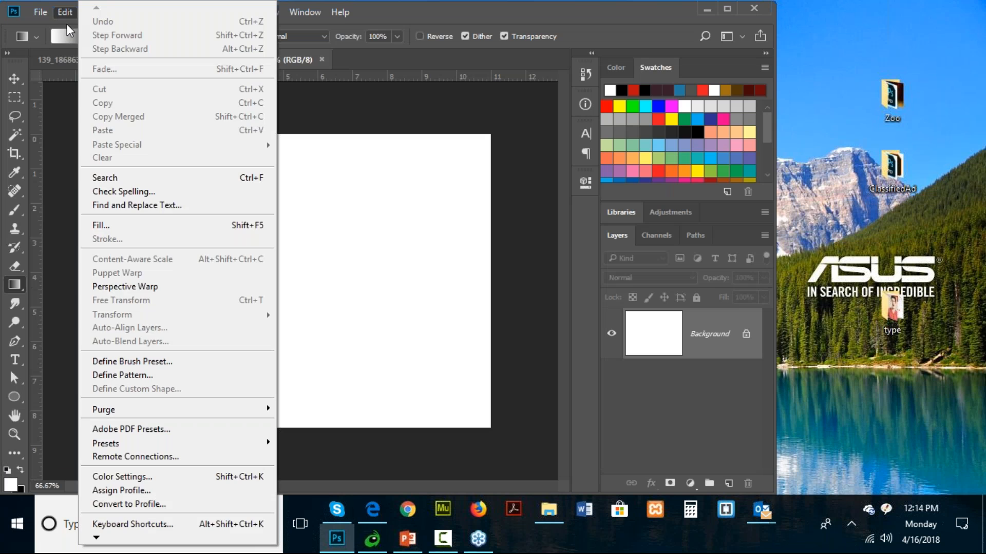
click(117, 227)
click(522, 149)
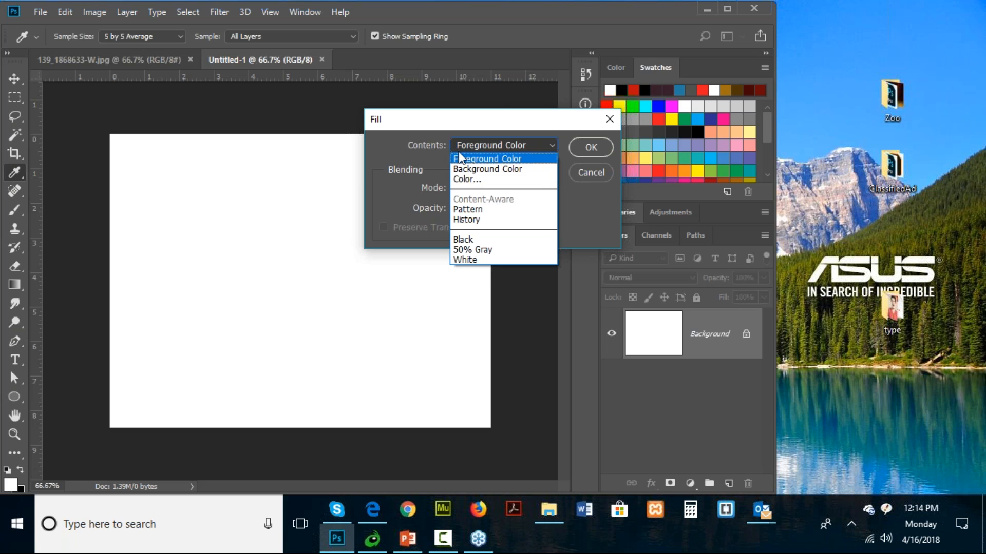
click(468, 209)
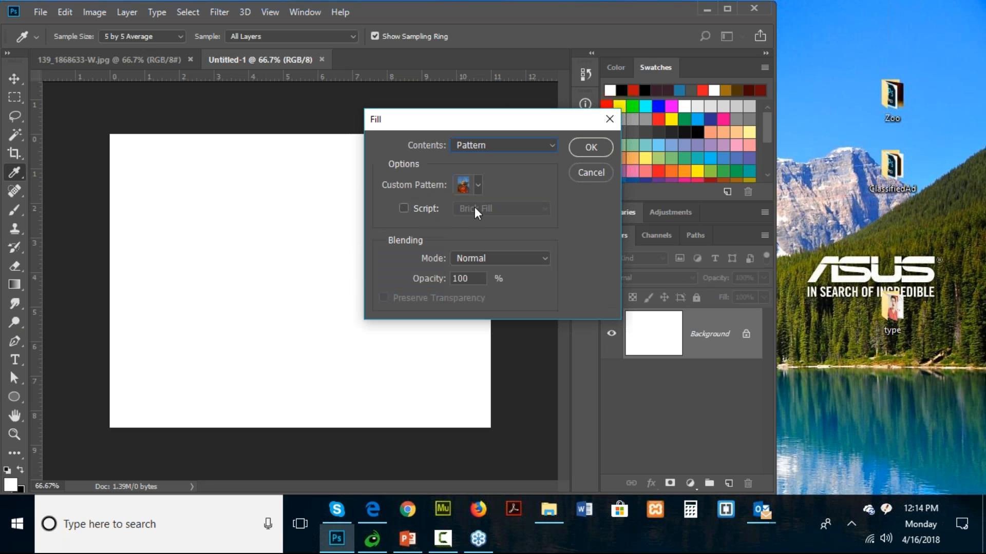
click(478, 185)
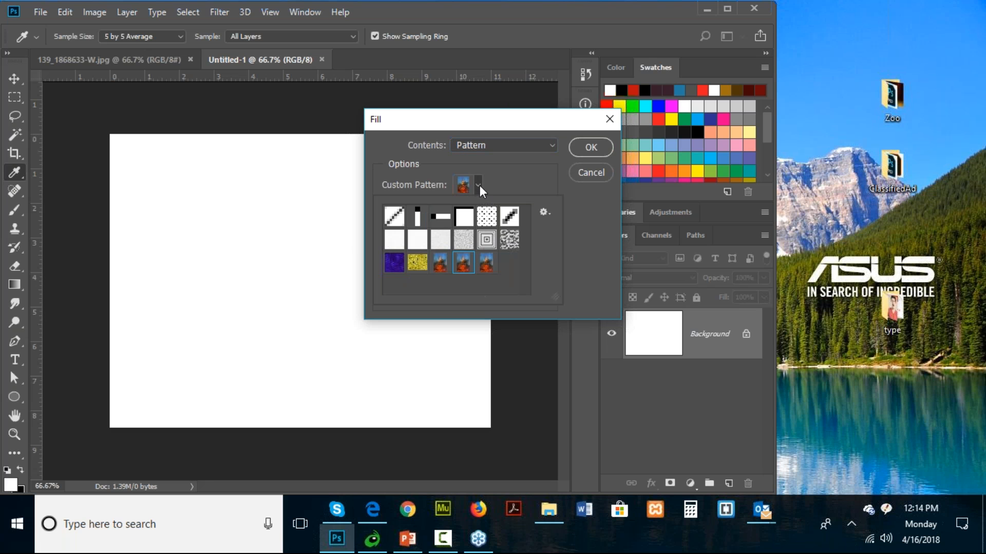
click(492, 219)
click(589, 148)
click(589, 148)
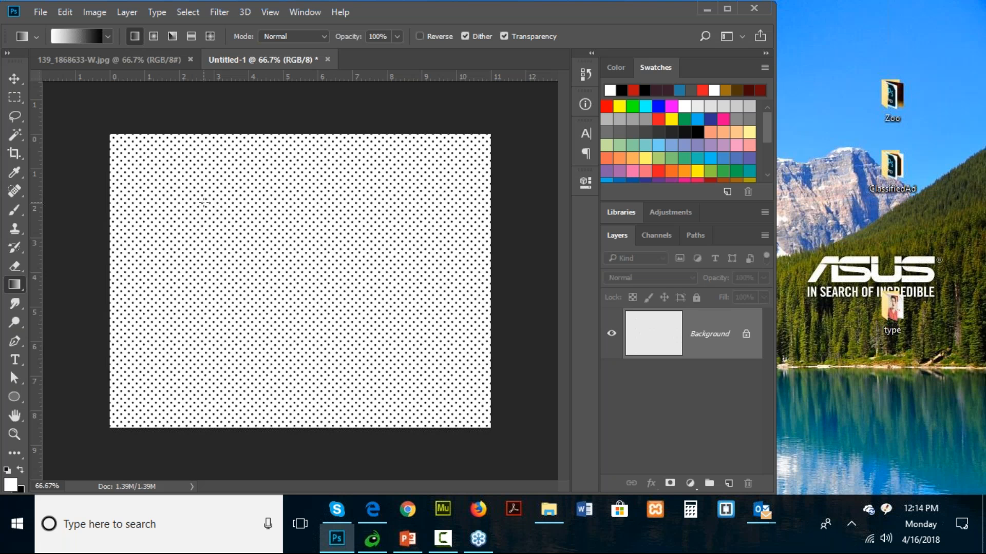
- Add a new layer above the hidden Background and fill it with the newly defined FirePattern
click(728, 483)
click(611, 385)
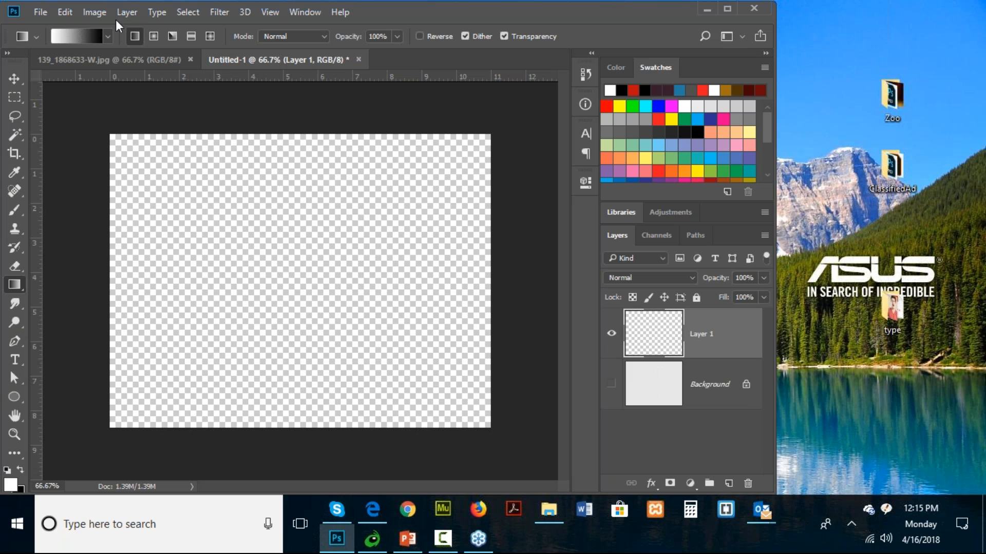
click(64, 12)
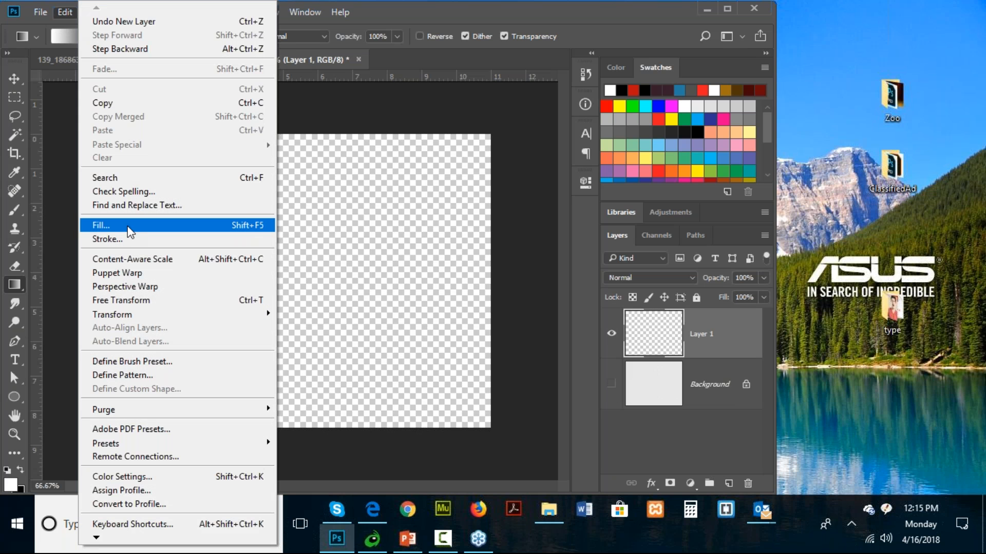
click(123, 225)
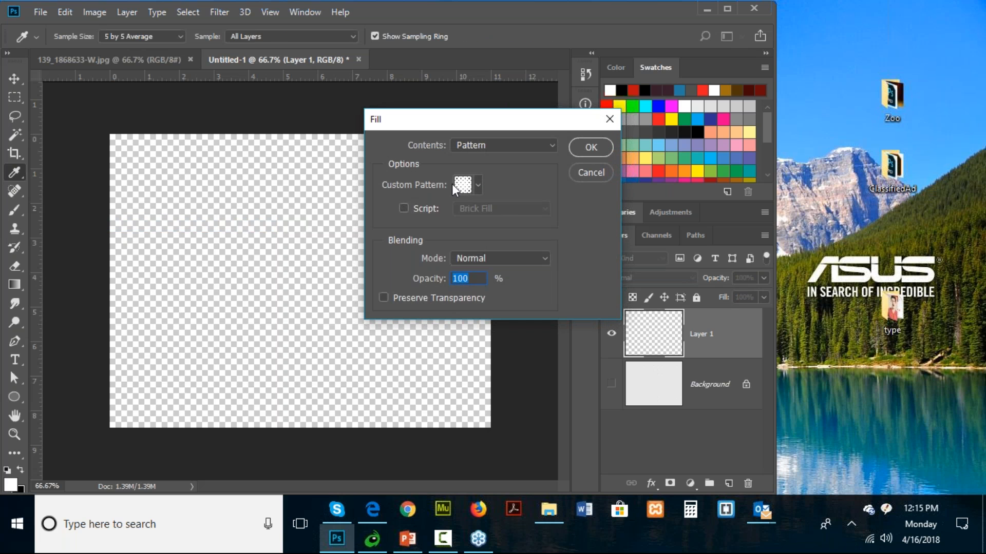
click(471, 186)
click(488, 263)
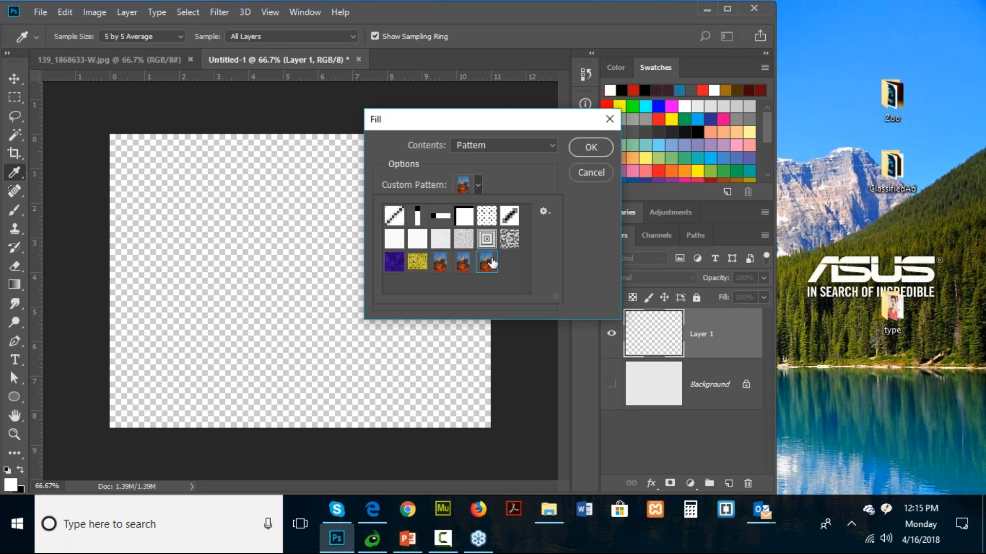
click(513, 186)
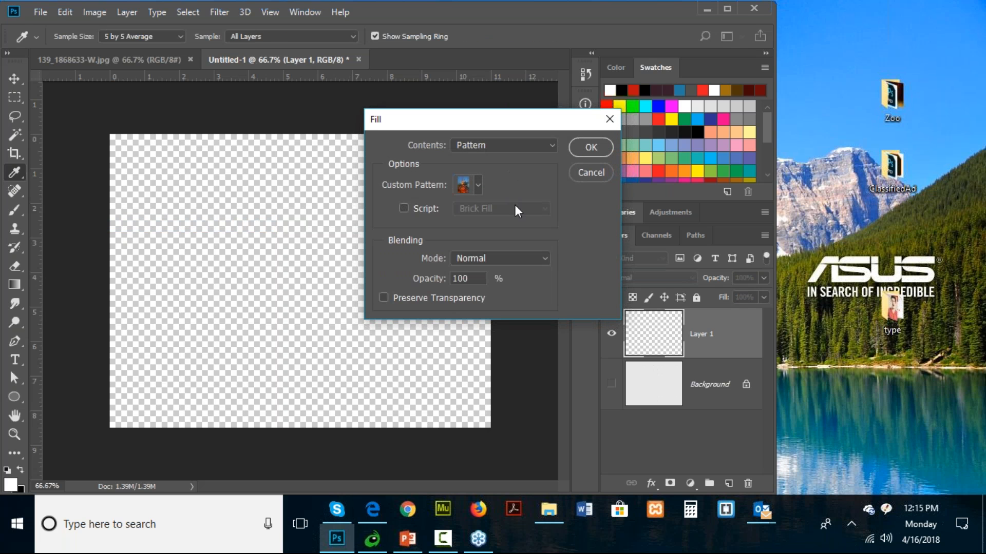
click(591, 148)
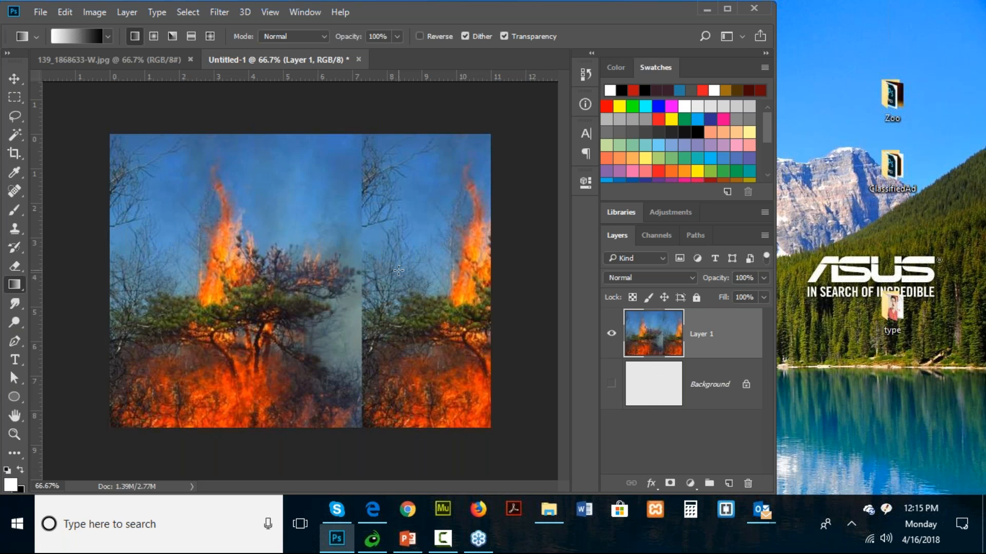
- In 139_1868633-W.jpg, select a small rectangle over the tree's green branches and define it as Pattern 1
click(131, 62)
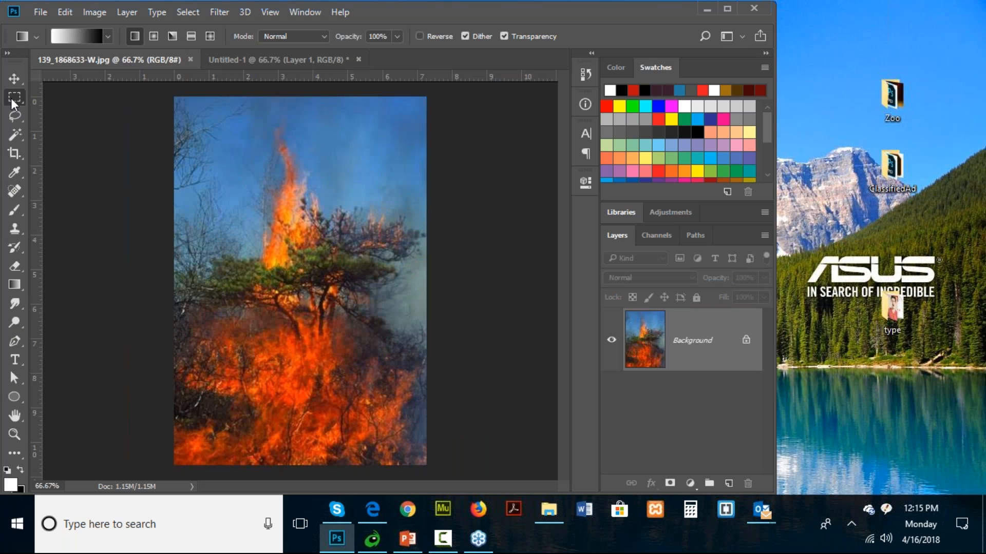
click(12, 99)
drag(239, 259, 298, 296)
click(64, 11)
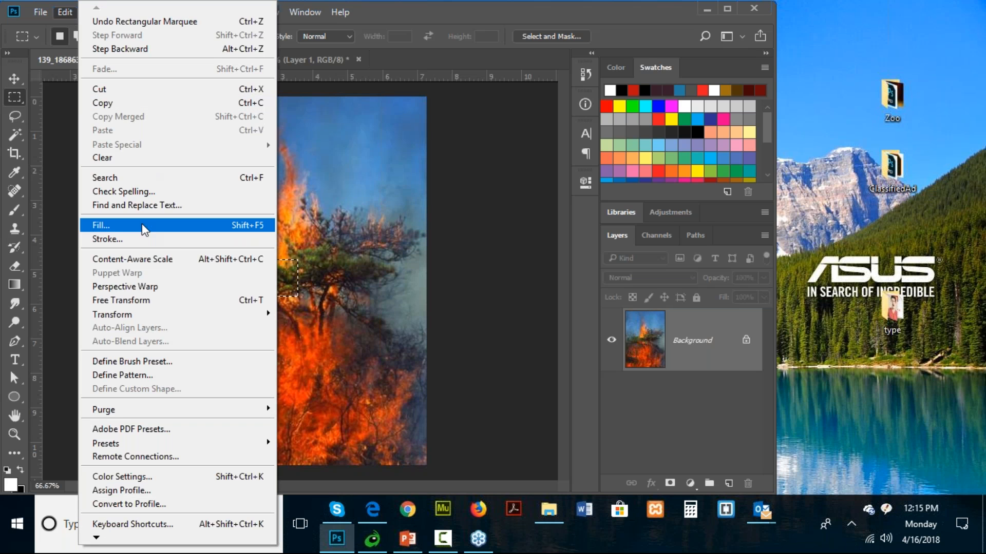
click(153, 371)
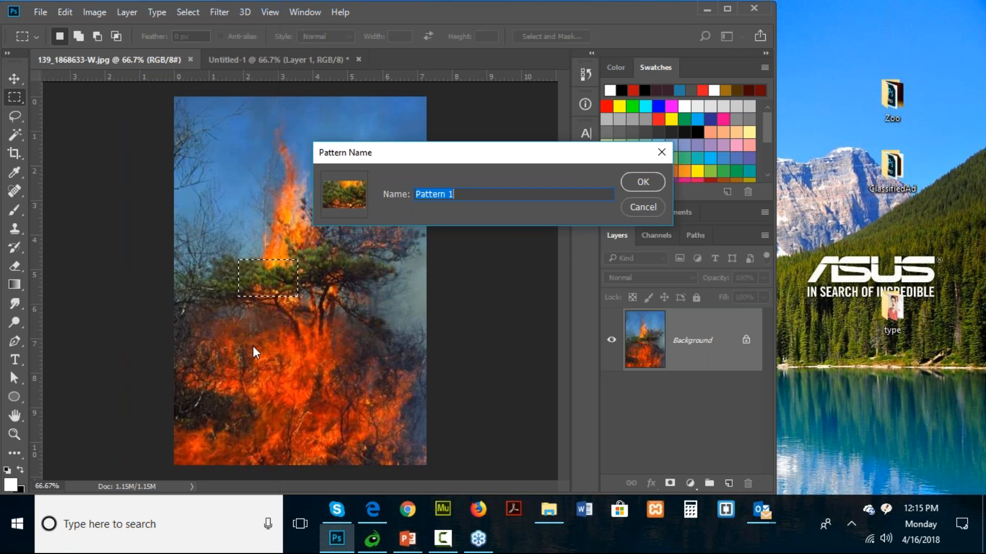
click(643, 182)
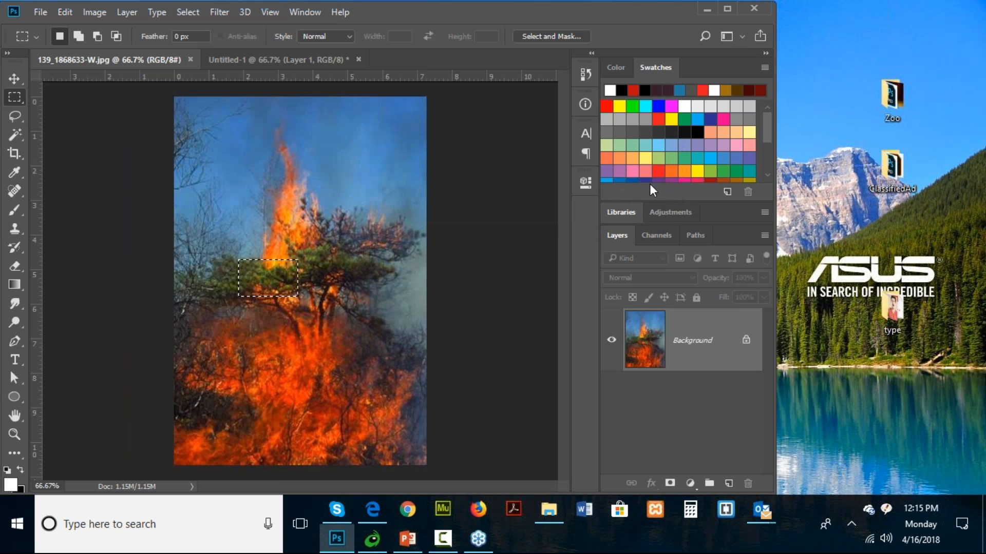
- Fill Layer 1 of the Untitled-1 document with the small tree-branch pattern
click(241, 59)
click(65, 15)
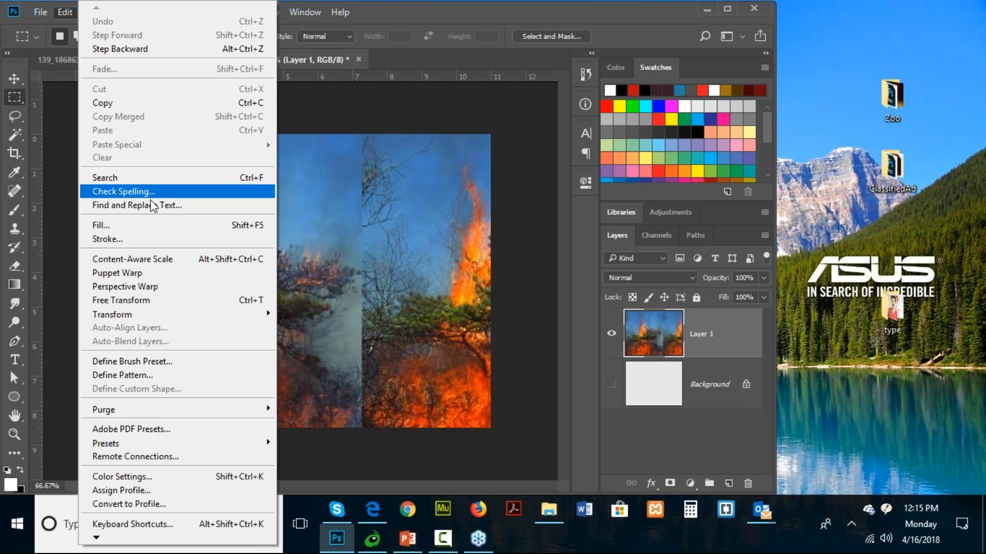
click(146, 225)
click(475, 180)
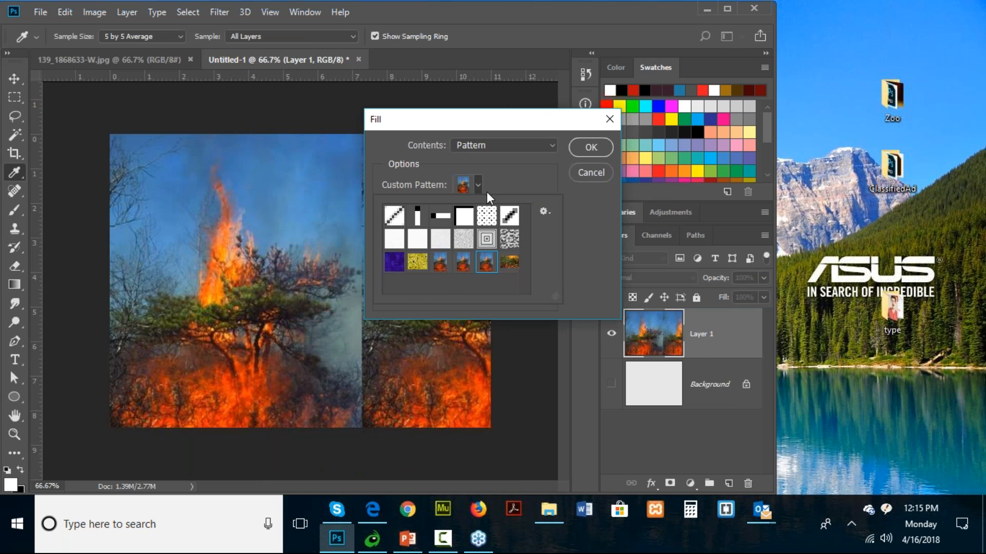
click(508, 263)
click(591, 147)
- Return to 139_1868633-W.jpg, clear the rectangular selection, and add the text FIRE in the upper-left sky
key(m)
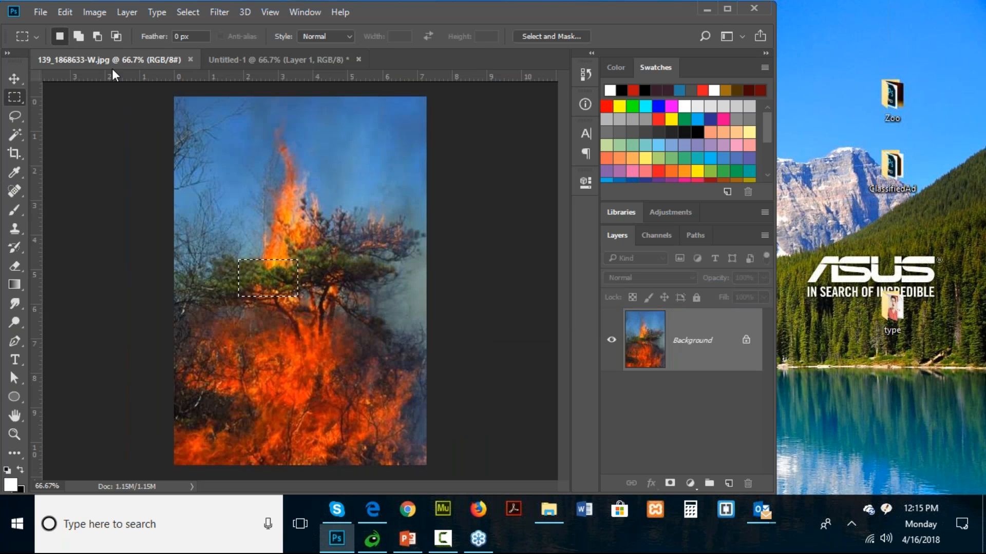
key(ctrl+d)
key(t)
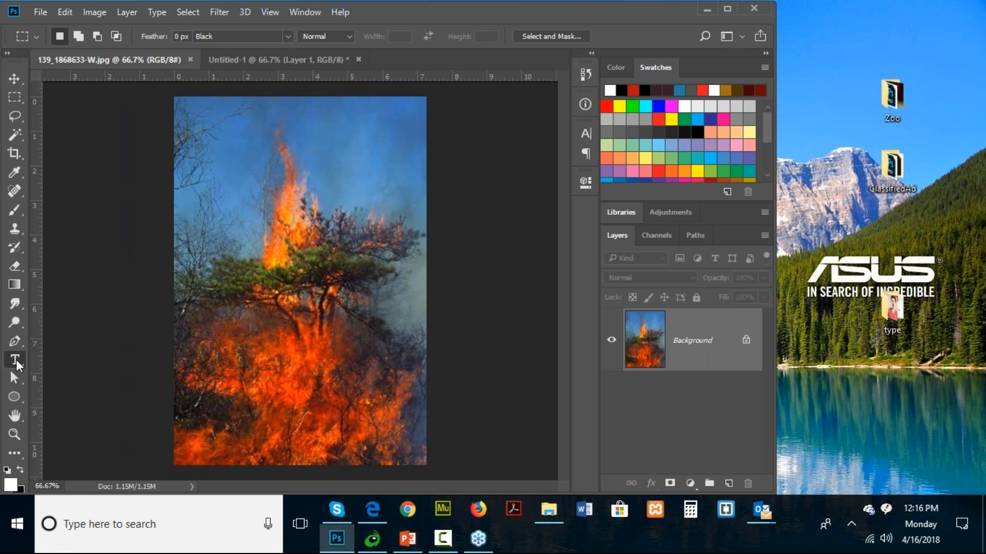
click(213, 175)
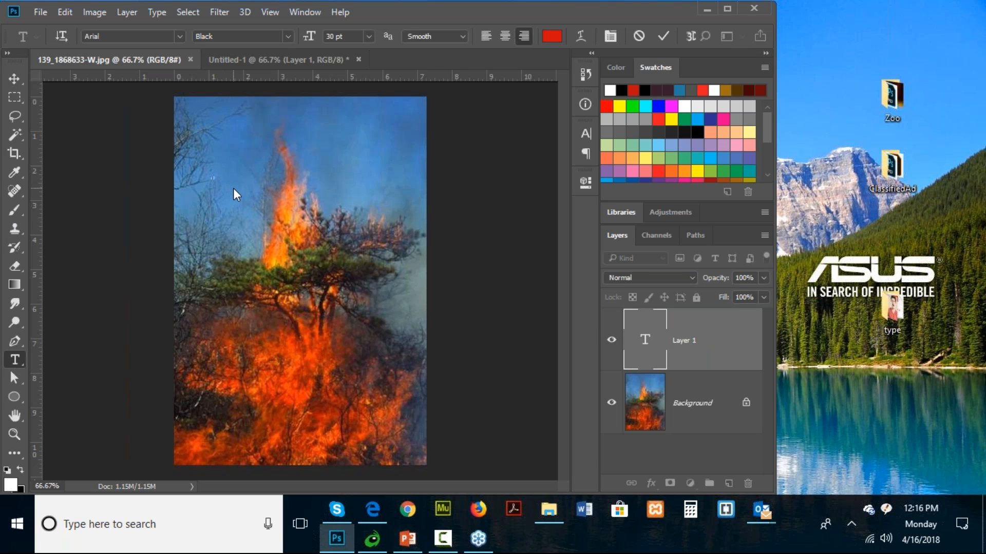
text(FIRE)
- Change the FIRE text's color to near-black #0a0909 and commit the text layer
key(ctrl+a)
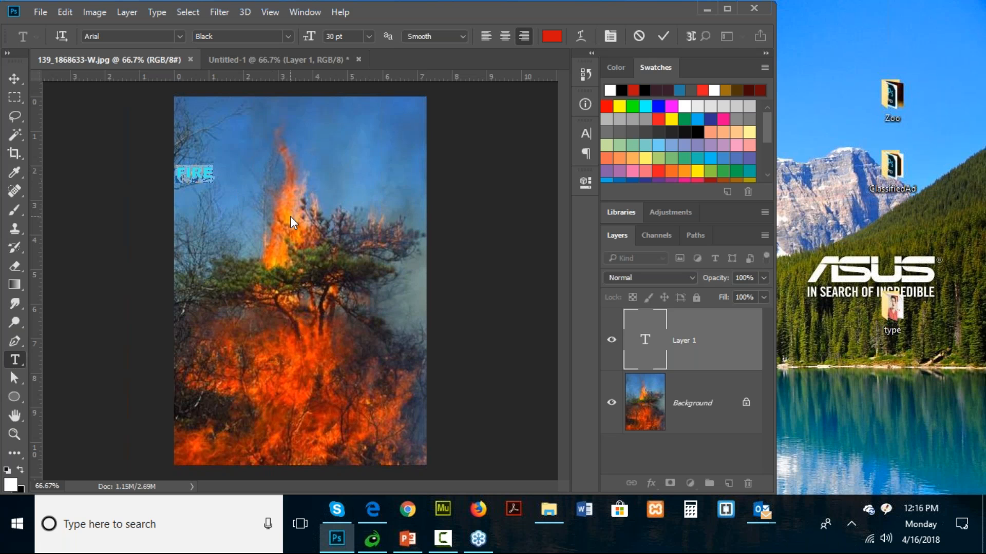
click(551, 36)
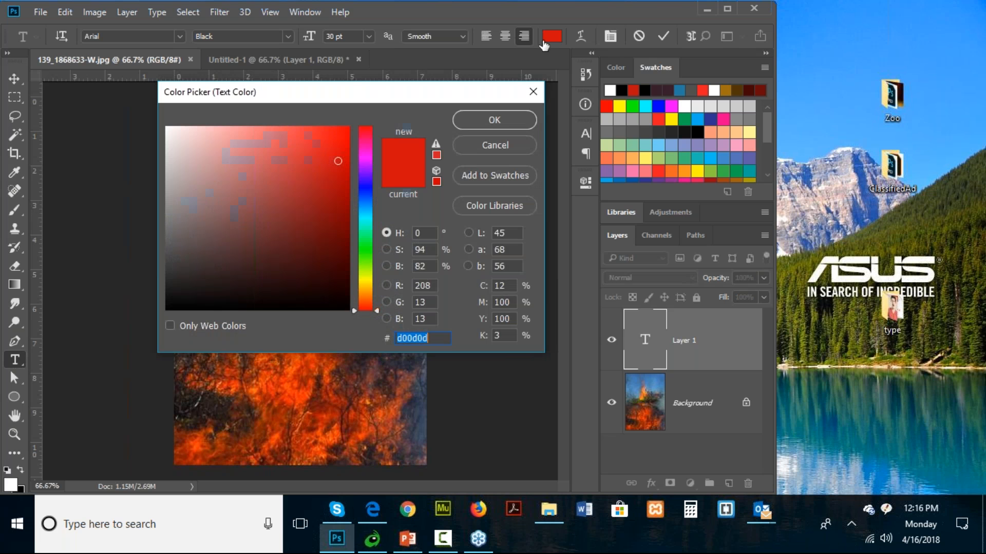
click(188, 303)
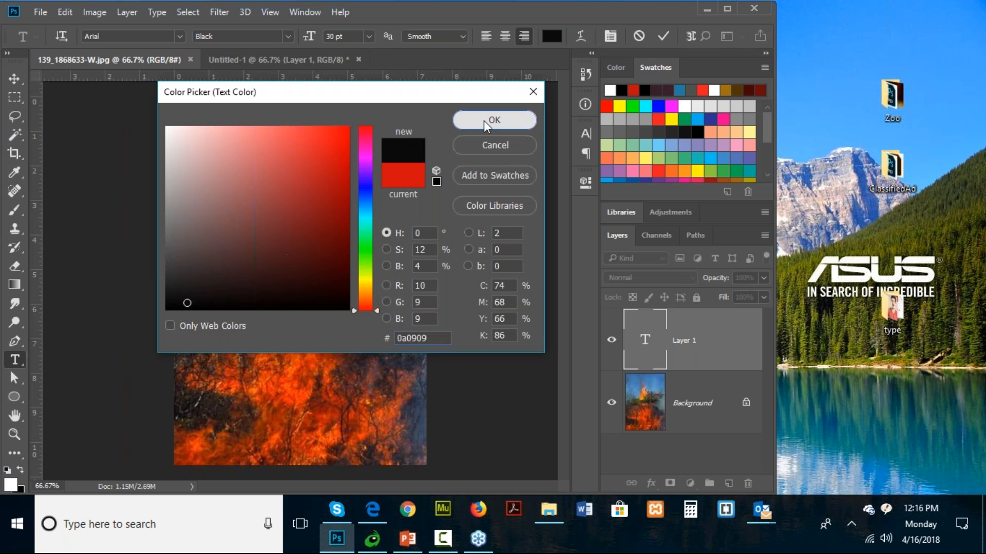
click(484, 121)
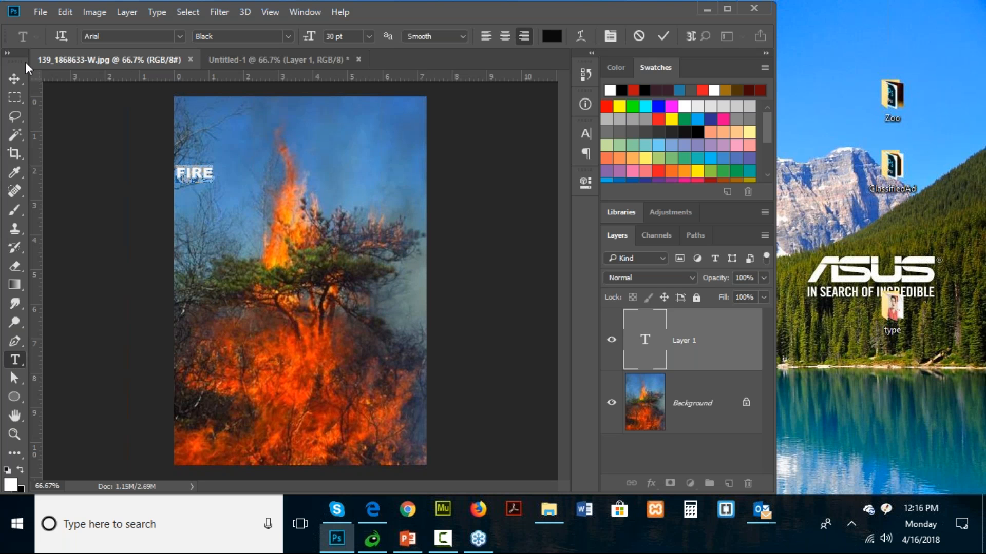
click(18, 78)
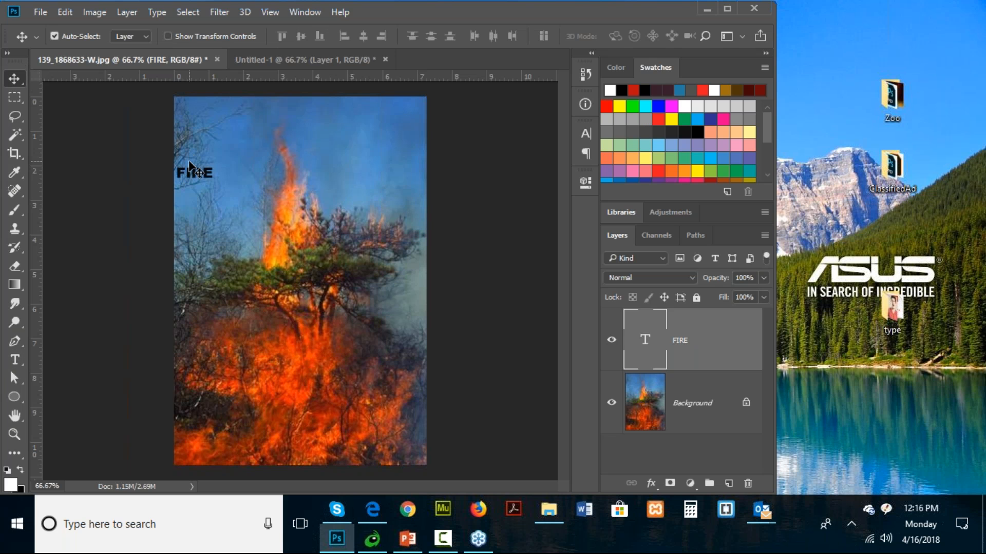
key(ctrl)
key(ctrl)
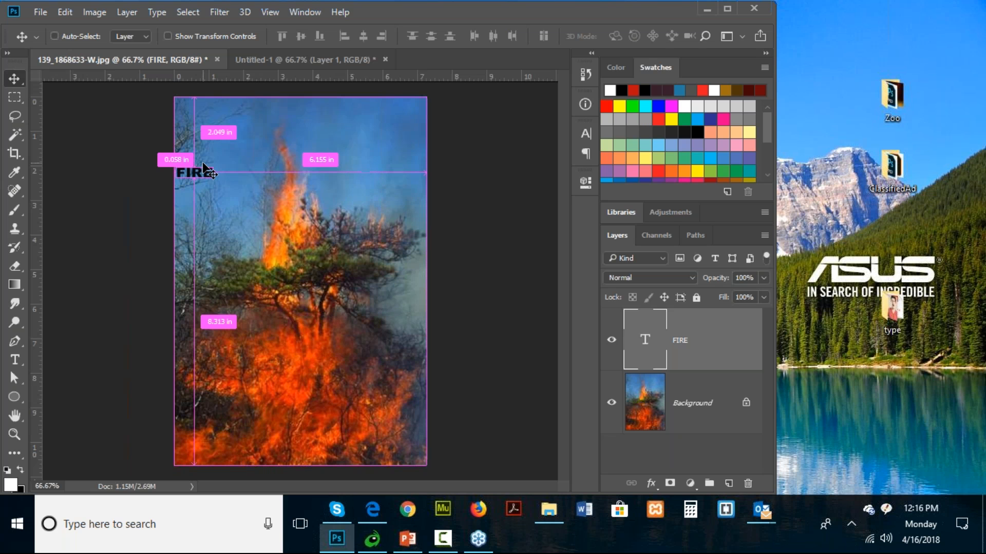
- Enlarge the FIRE text with Free Transform so it spans the image's full width across the upper sky
key(ctrl+t)
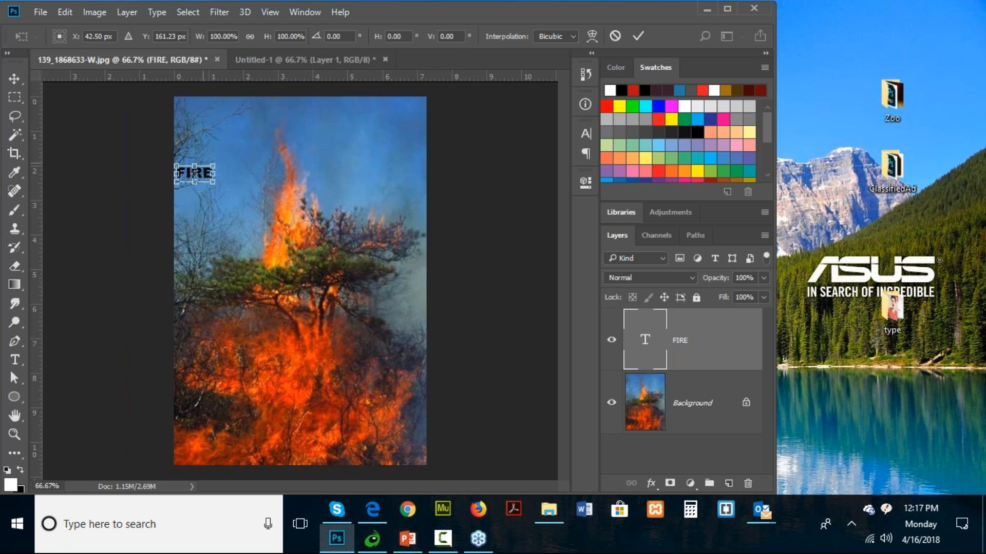
drag(214, 173, 426, 96)
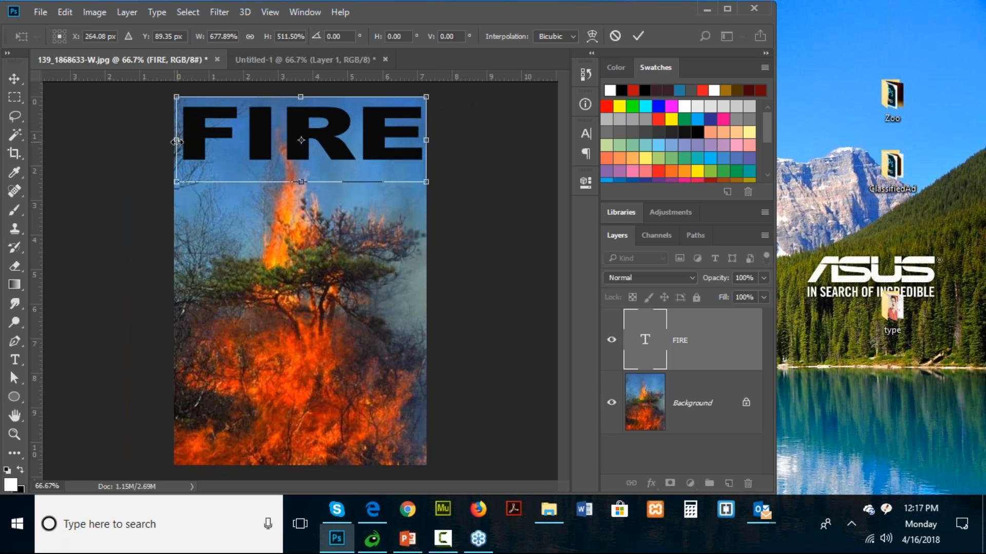
drag(301, 182, 288, 199)
key(Return)
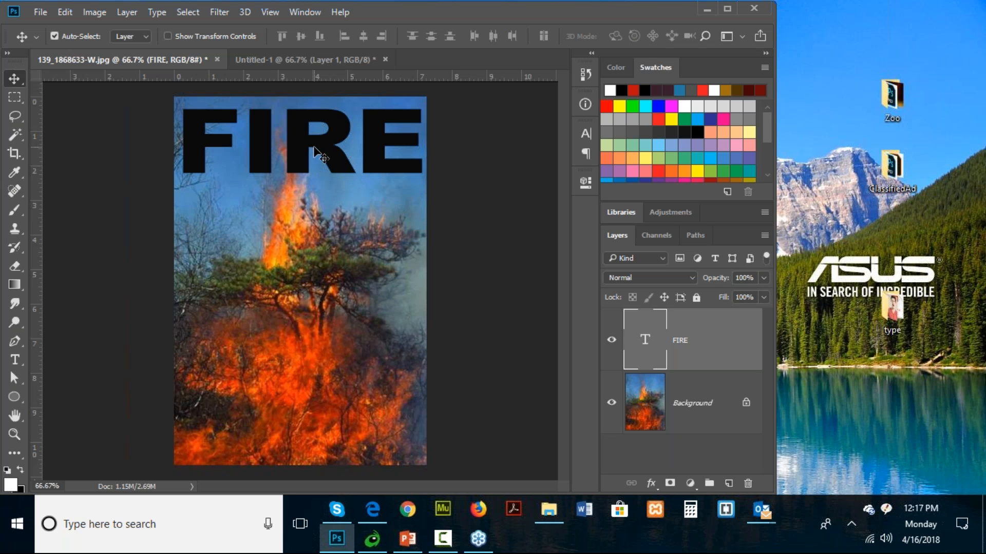
- Add a Pattern Overlay to the FIRE text layer using the full burning-tree image pattern
click(651, 483)
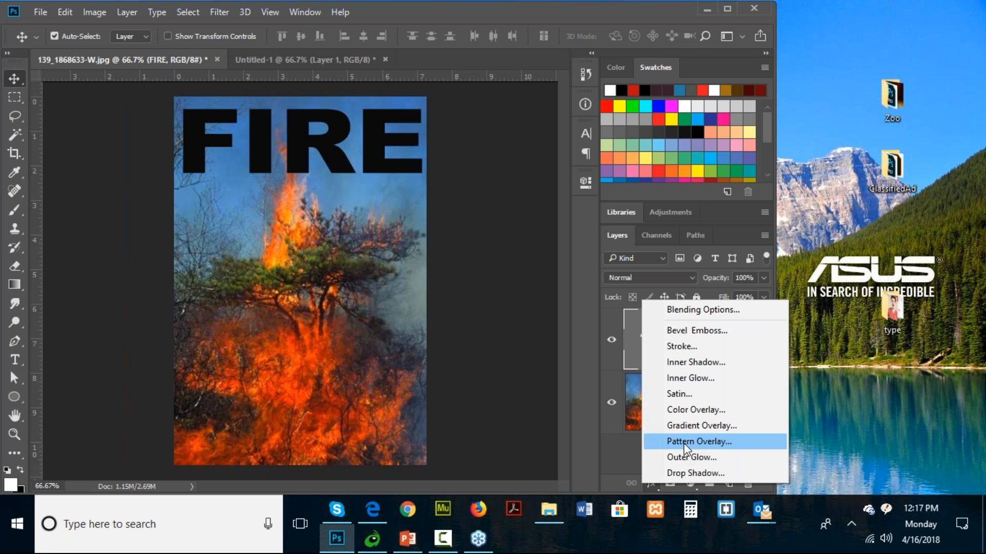
click(684, 443)
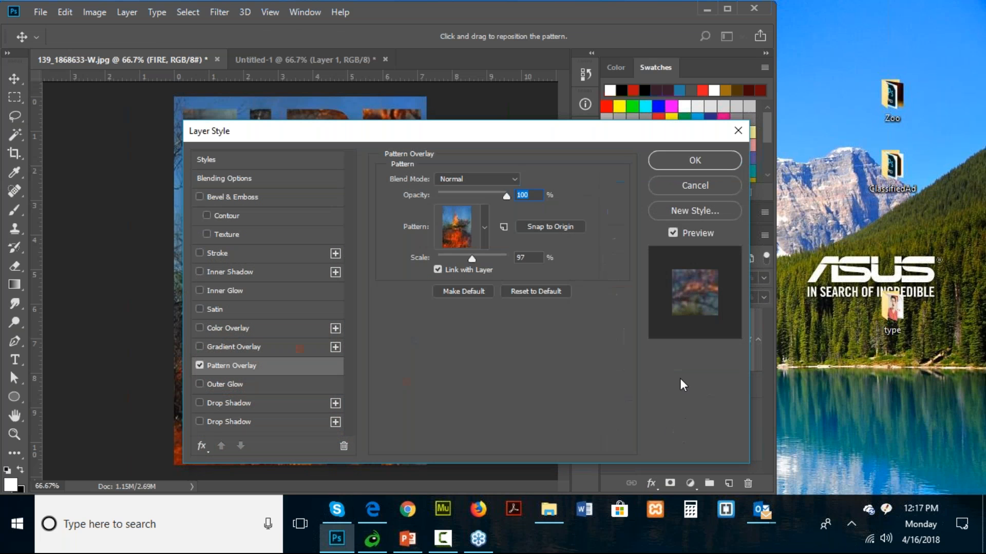
click(487, 232)
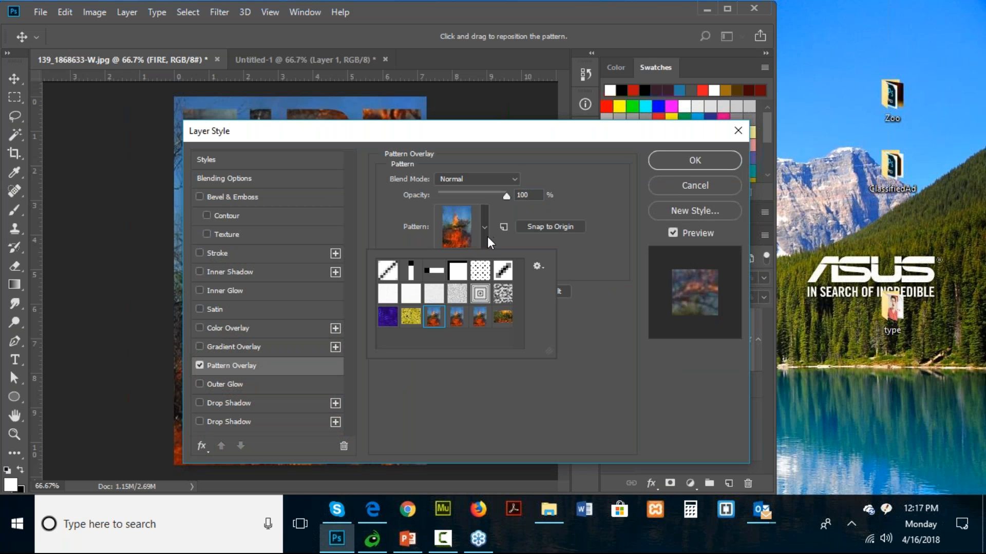
drag(553, 129, 486, 96)
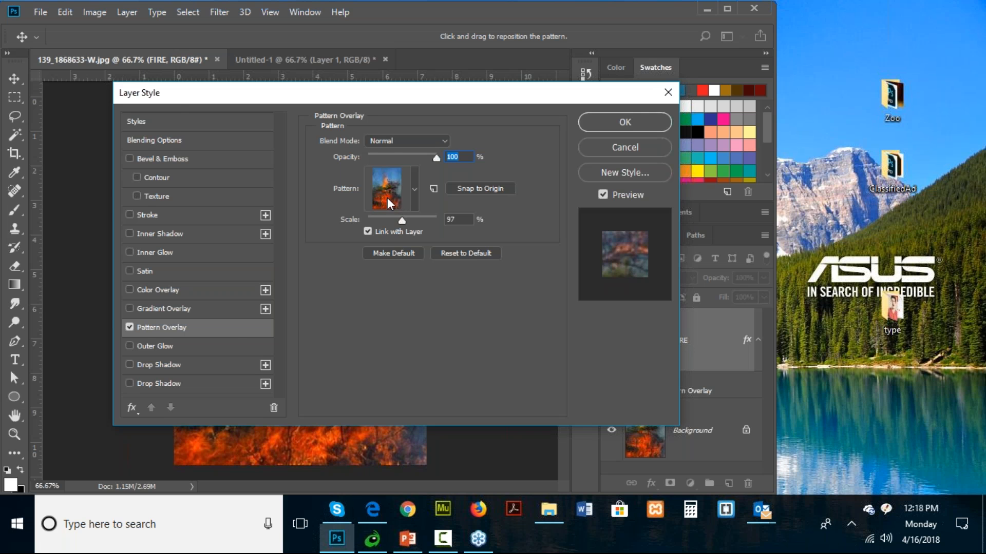
drag(368, 97, 336, 223)
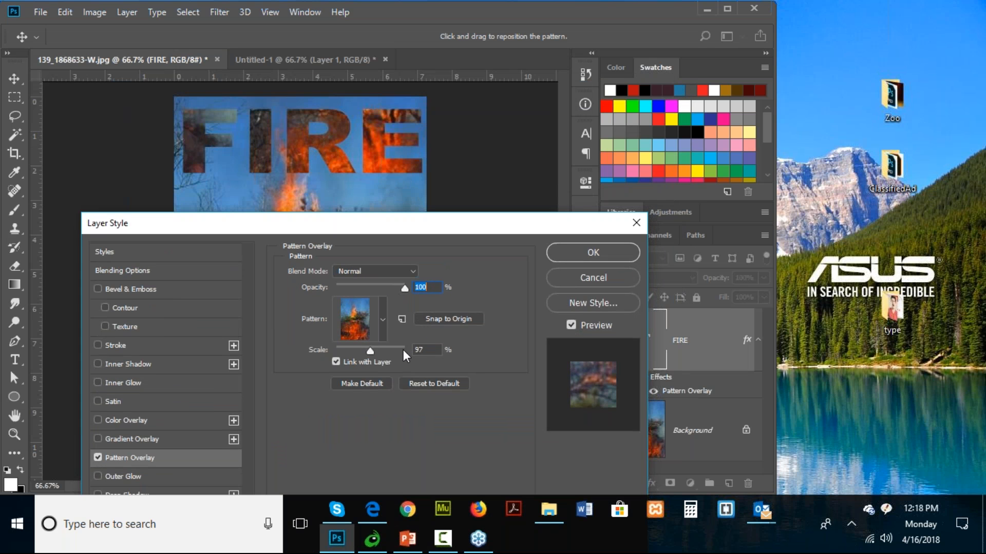
- Set the overlay pattern's scale to 85%, reposition the pattern inside the FIRE letters, and apply the layer style
drag(370, 349, 363, 344)
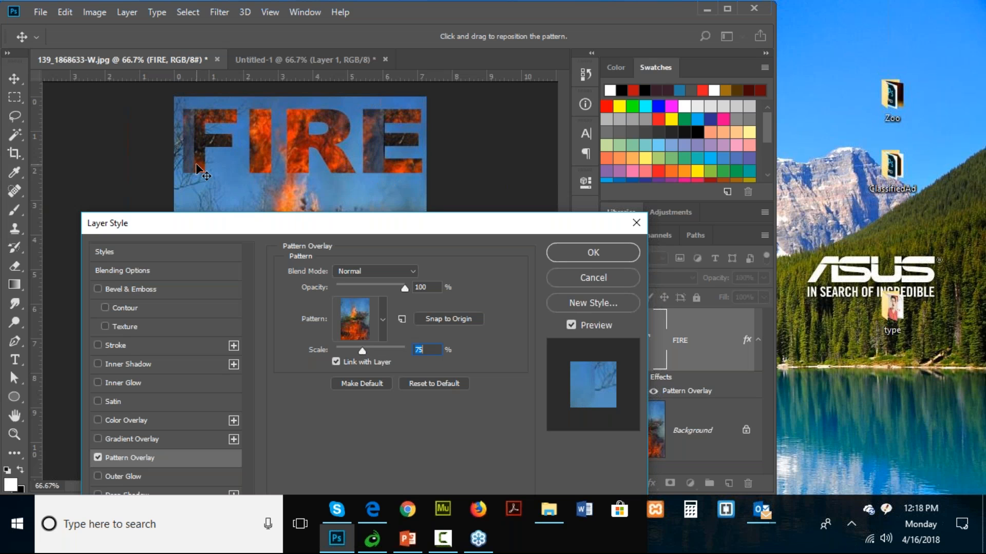
drag(362, 351, 366, 344)
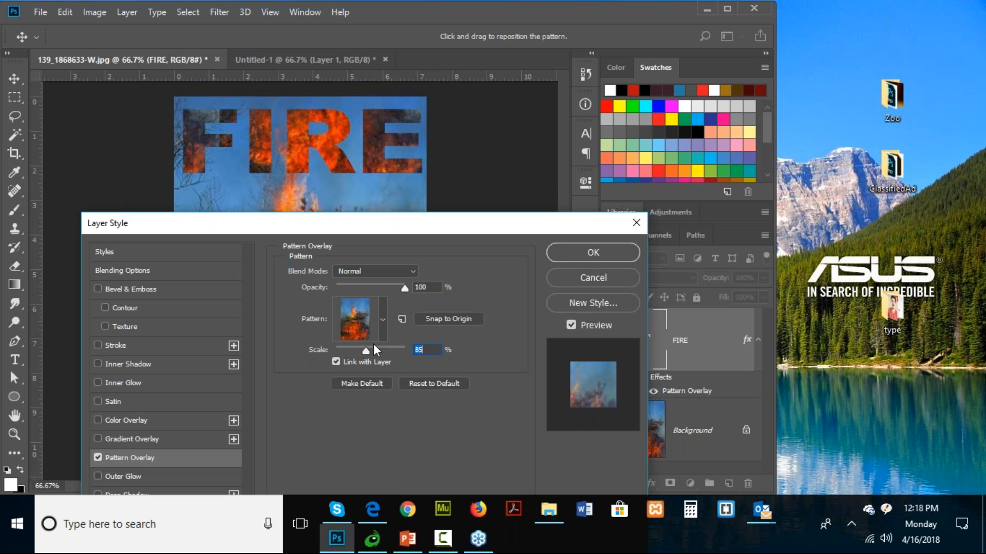
drag(294, 158, 303, 138)
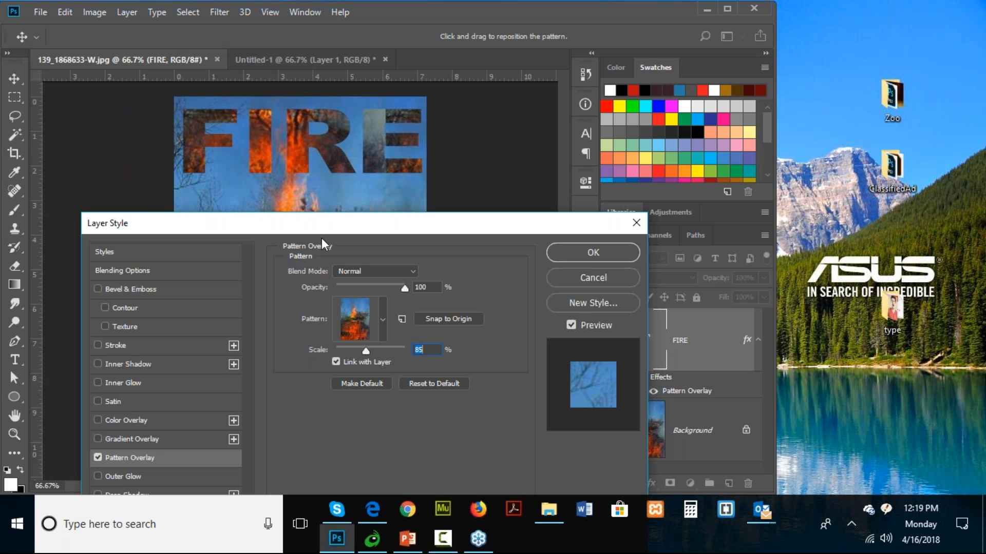
drag(307, 235, 306, 195)
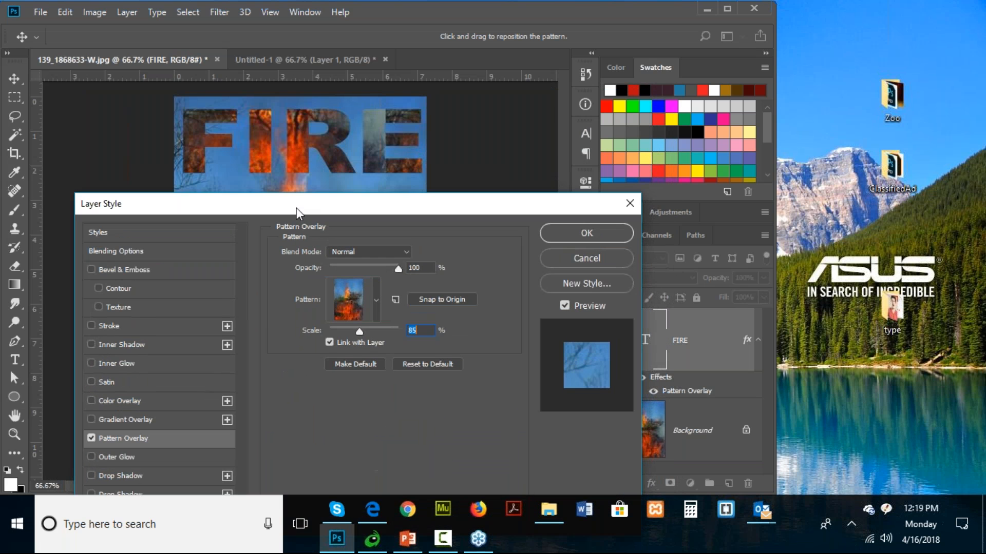
click(578, 234)
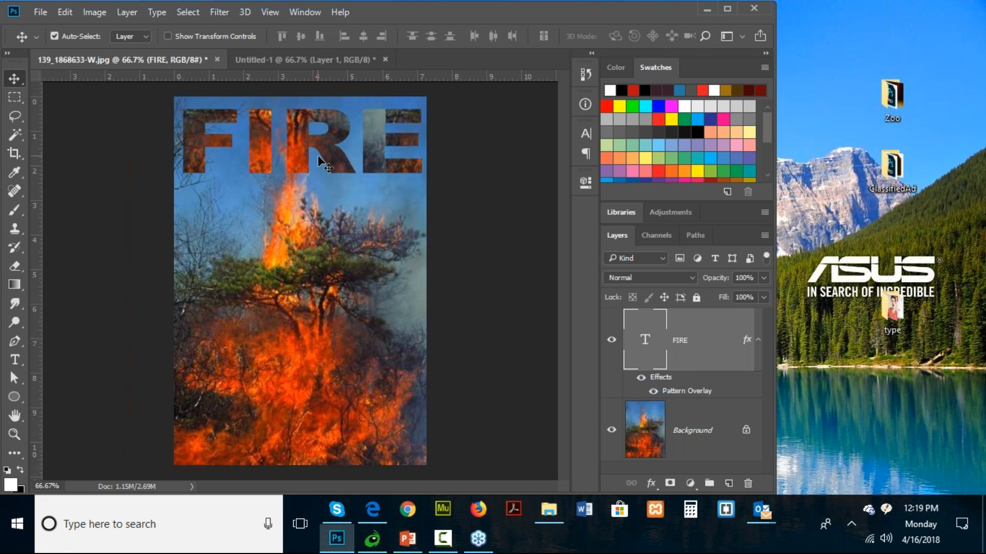
- Add an orange Inner Glow to the FIRE text with Screen blending, 100% opacity, and a 13 px size
double_click(682, 393)
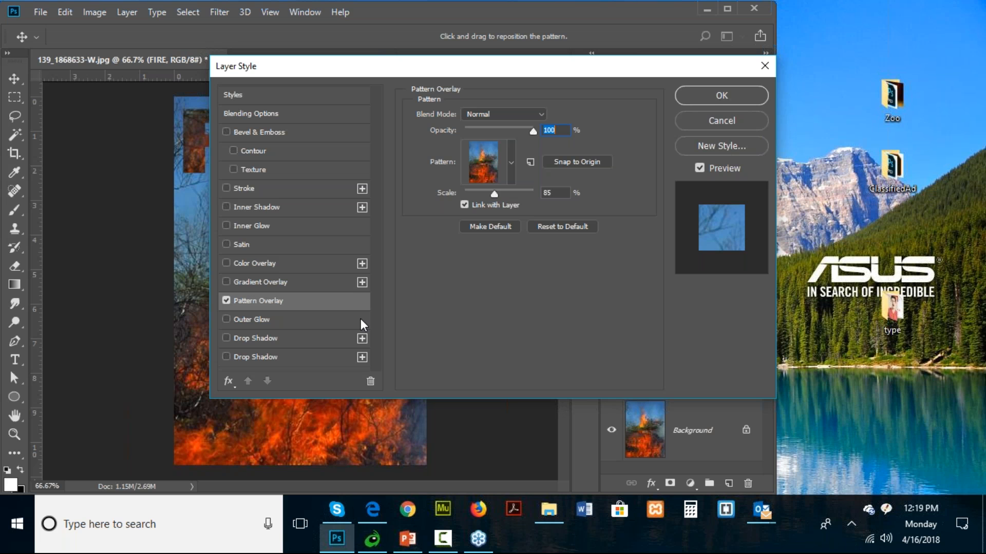
drag(401, 76, 300, 226)
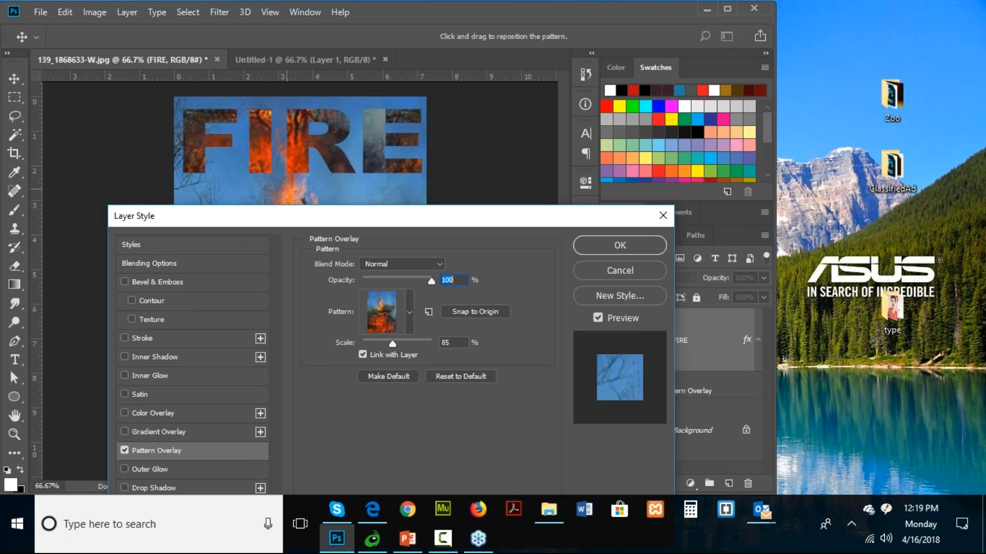
drag(300, 218, 322, 195)
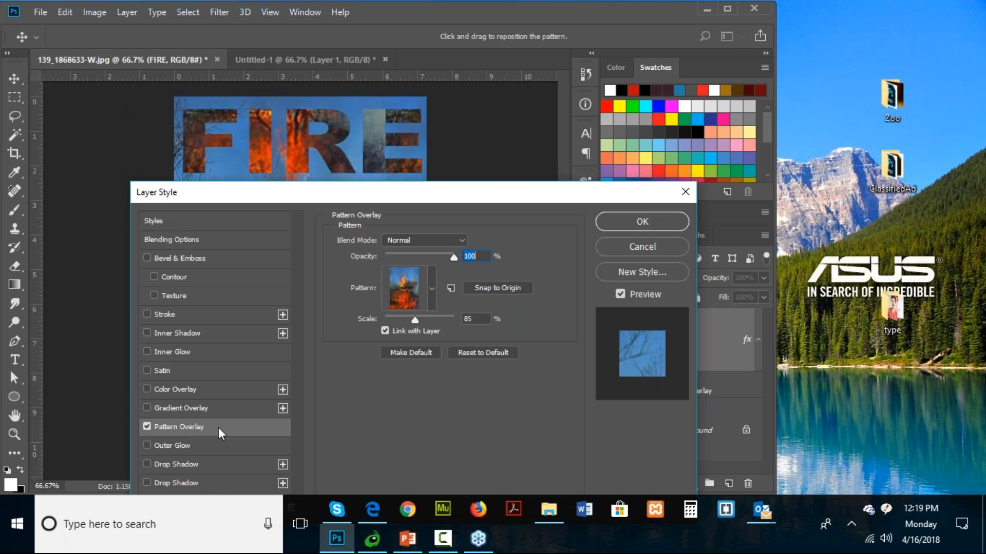
click(177, 358)
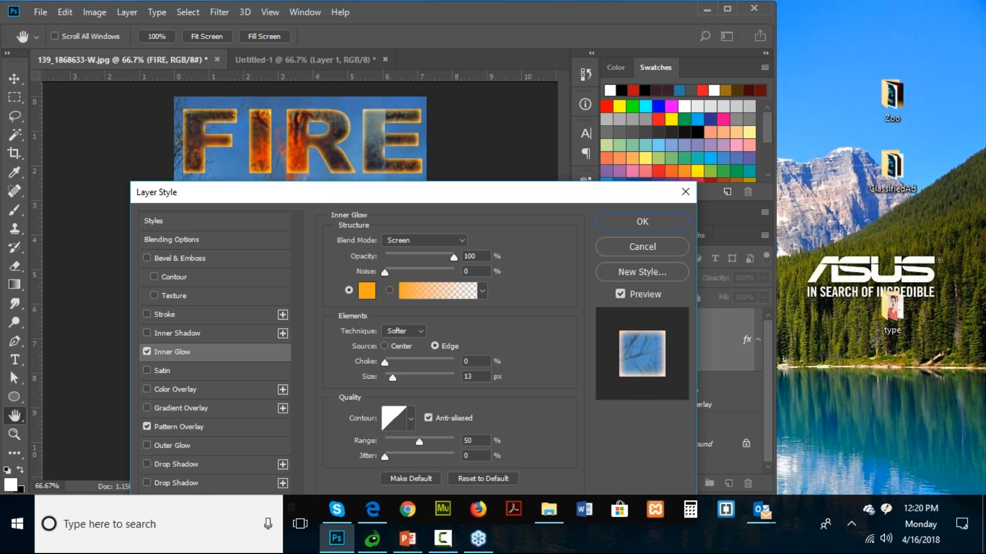
- Shift the burning-tree overlay pattern inside the glowing FIRE letters and apply the layer style
click(203, 429)
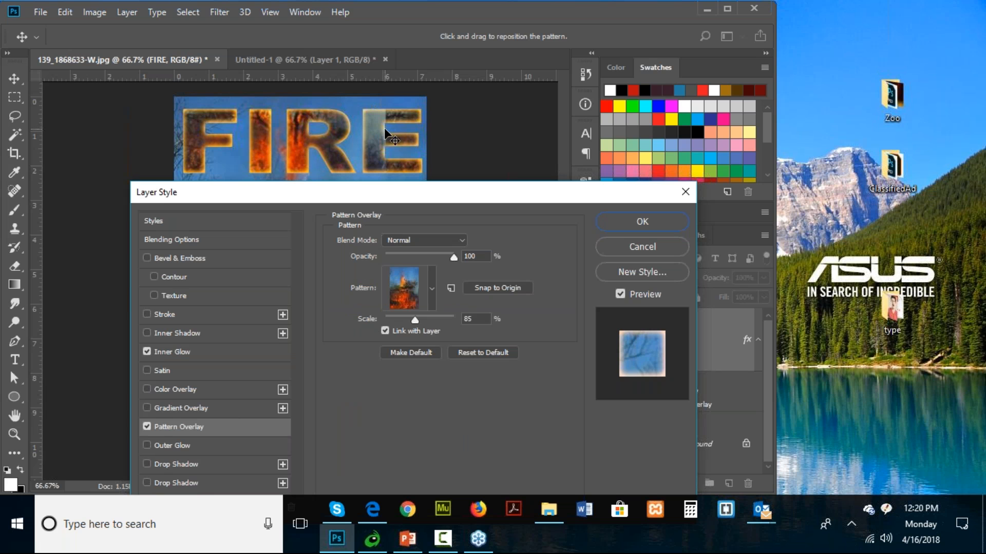
mouse_move(385, 128)
mouse_down()
mouse_move(409, 128)
mouse_move(386, 129)
mouse_up()
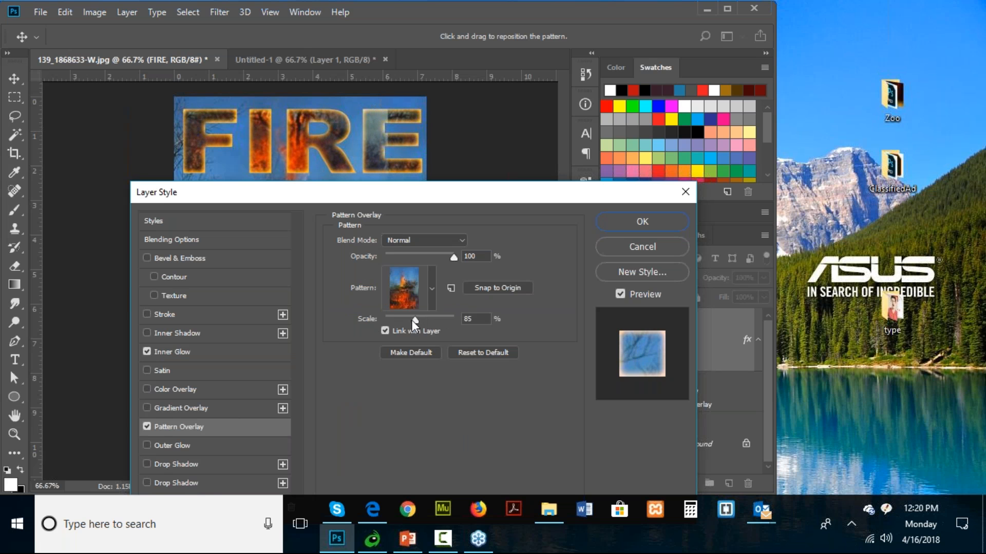
drag(412, 320, 415, 319)
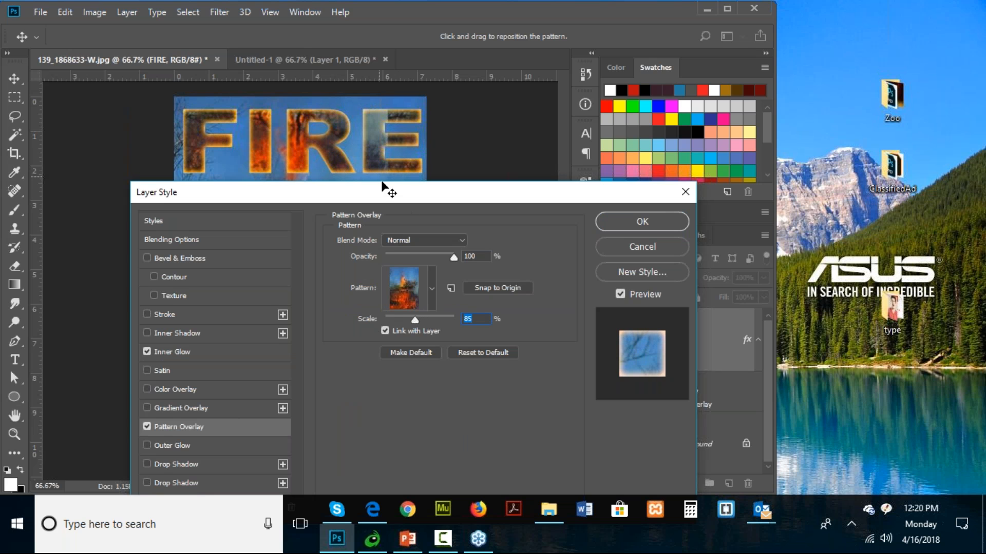
drag(370, 149, 349, 143)
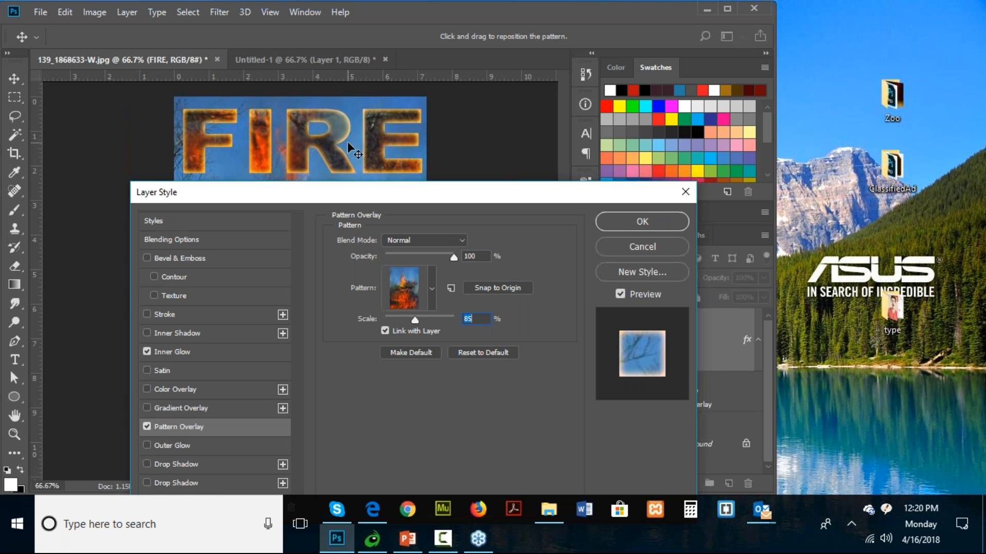
click(617, 227)
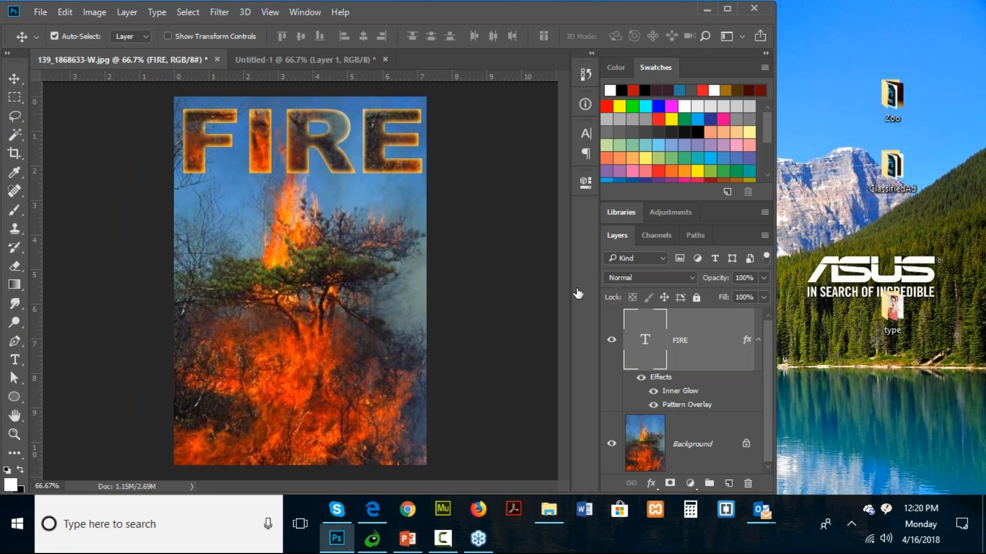
- Replace the FIRE text's overlay pattern with the small tree-branch pattern and apply it
double_click(686, 404)
click(513, 174)
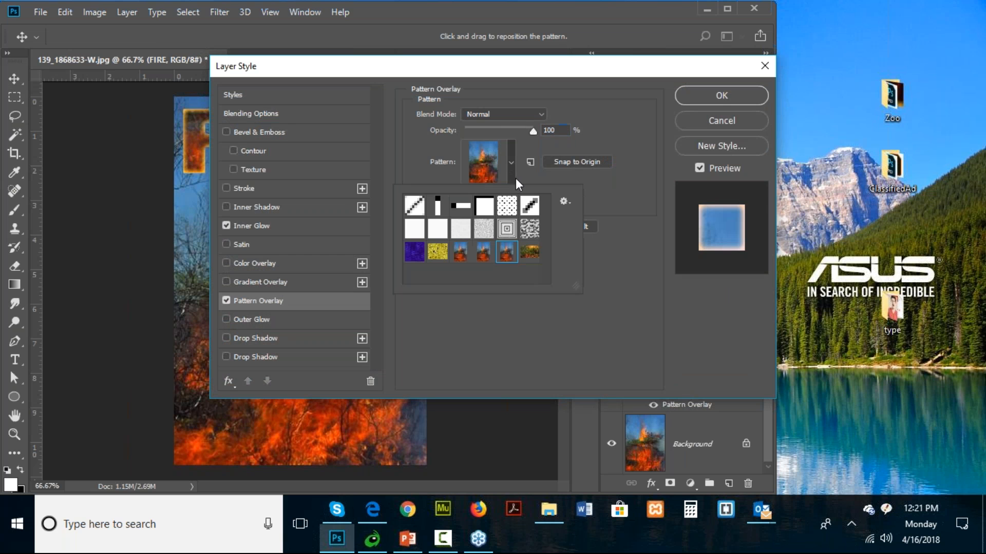
click(530, 254)
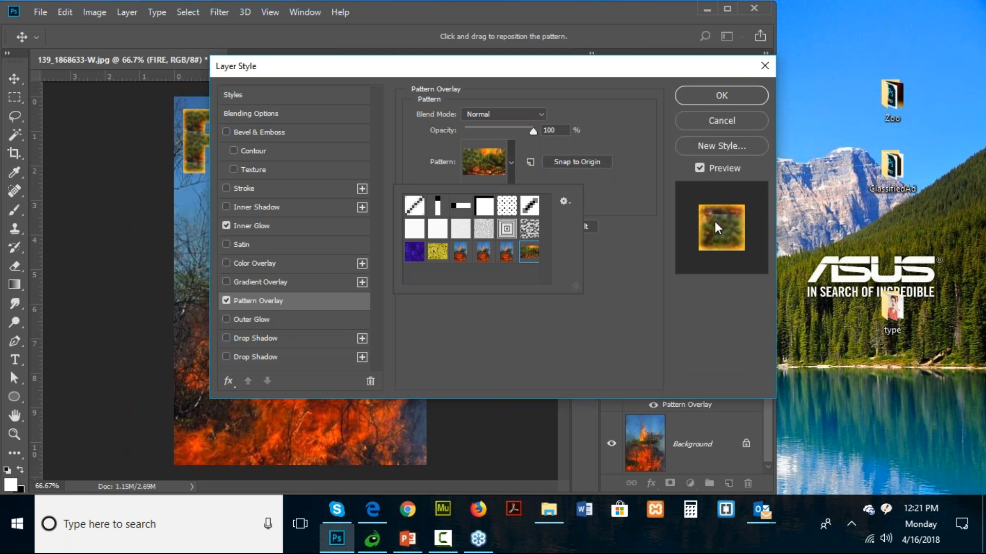
click(698, 98)
click(698, 98)
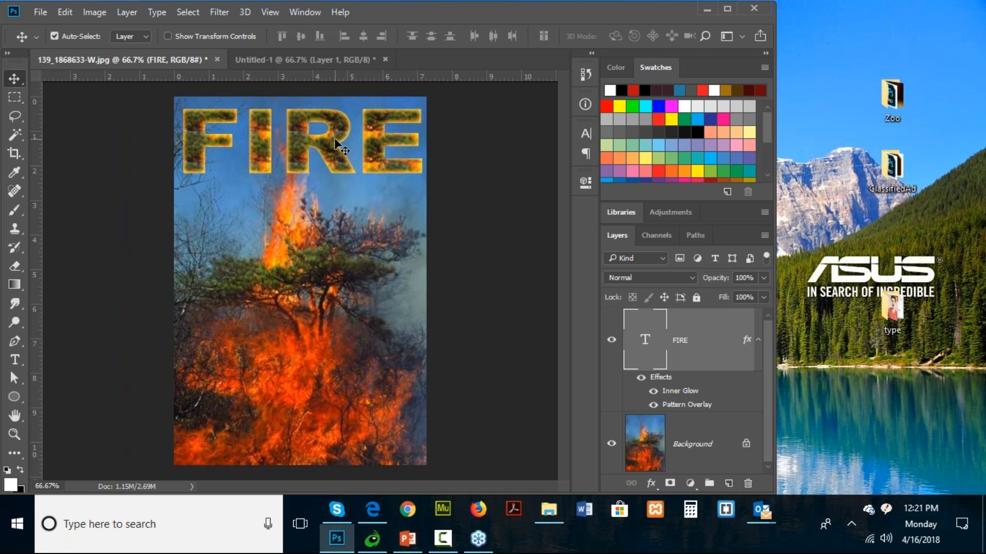
- Set the scale of the FIRE text's tree-branch pattern overlay to 87% and apply it
double_click(669, 408)
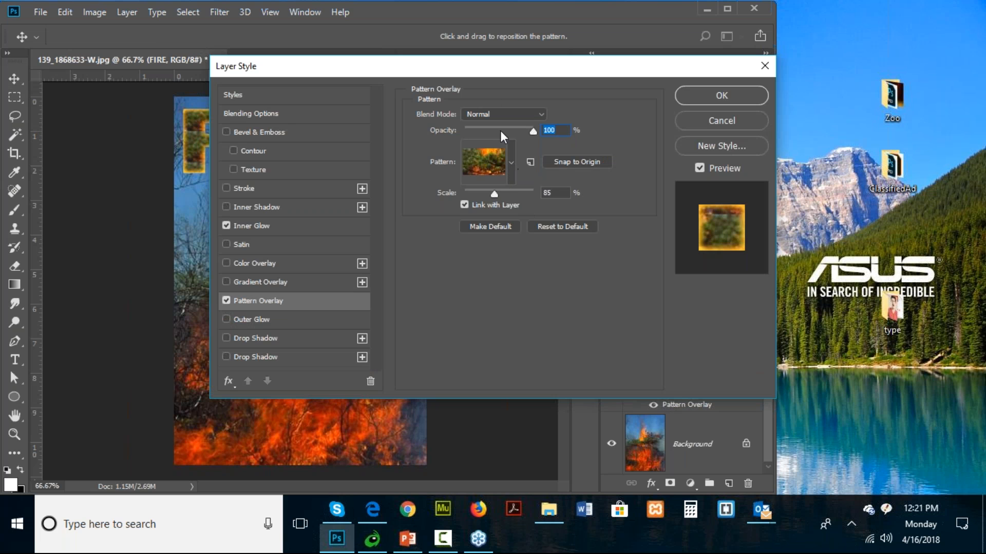
drag(486, 75, 354, 206)
mouse_move(362, 324)
mouse_down()
mouse_move(378, 323)
mouse_move(365, 323)
mouse_up()
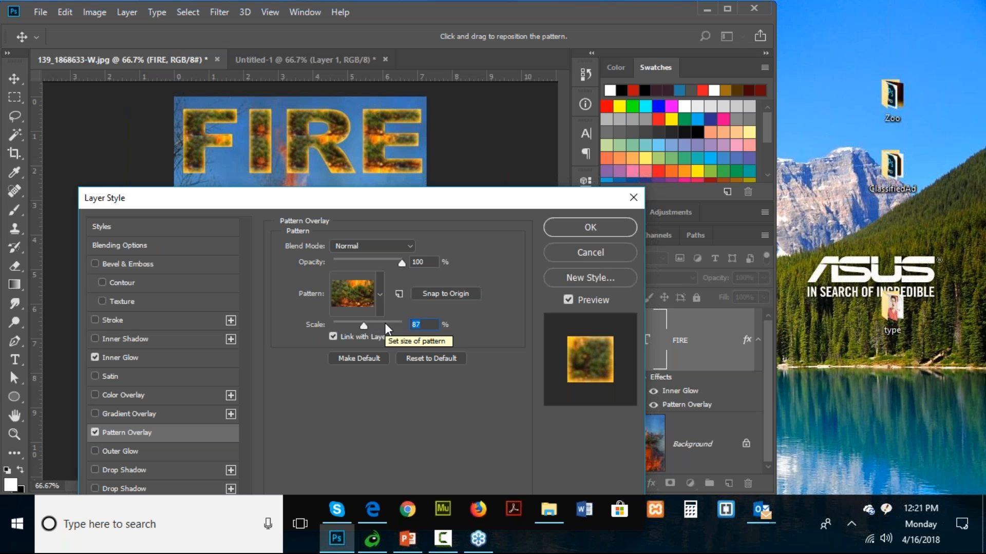
click(591, 228)
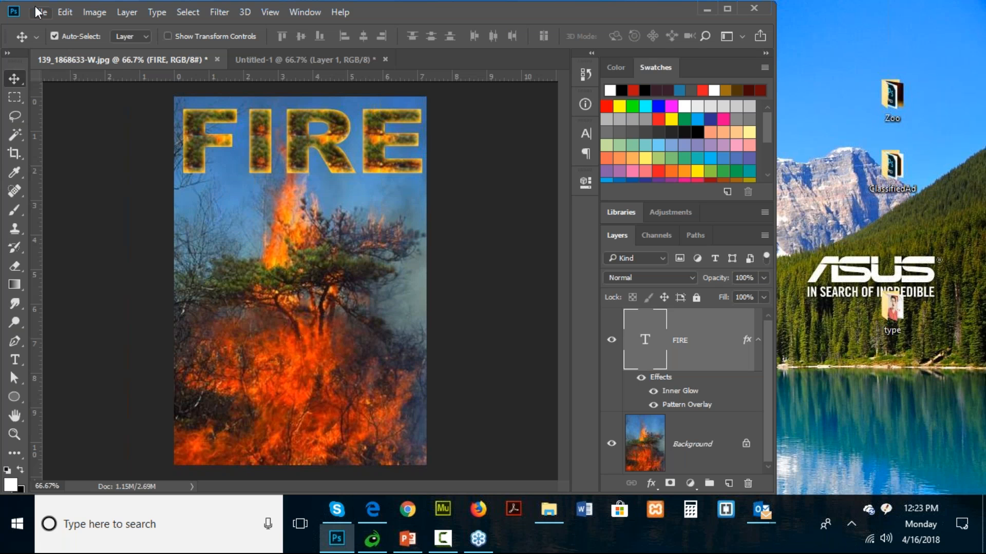
- Switch to File Explorer and open the anger image from the type folder in Photoshop
click(541, 514)
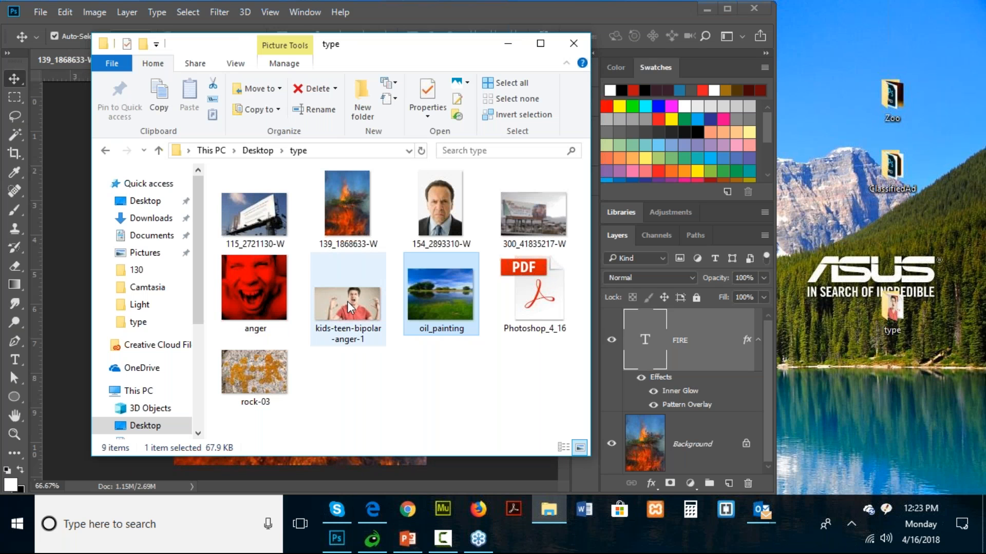
mouse_move(347, 301)
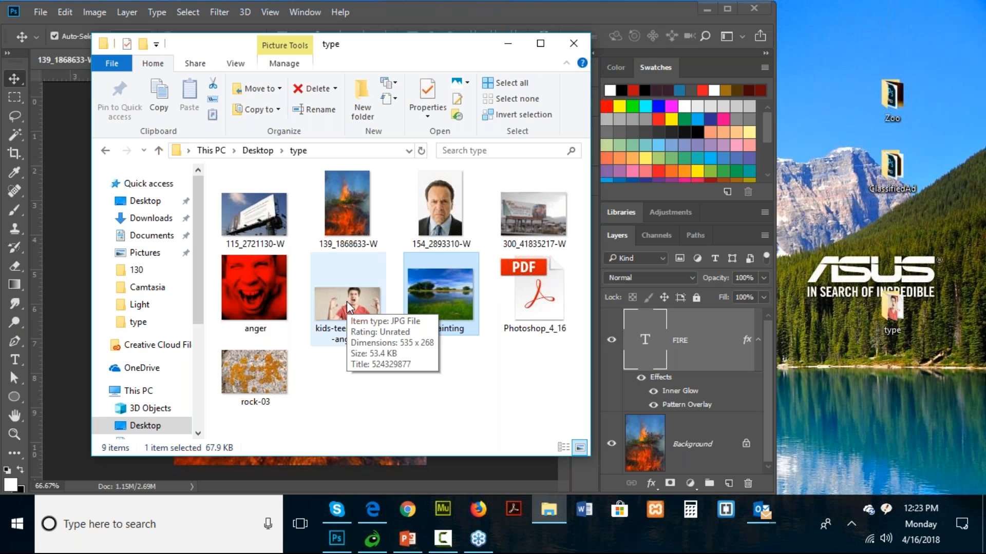
right_click(269, 294)
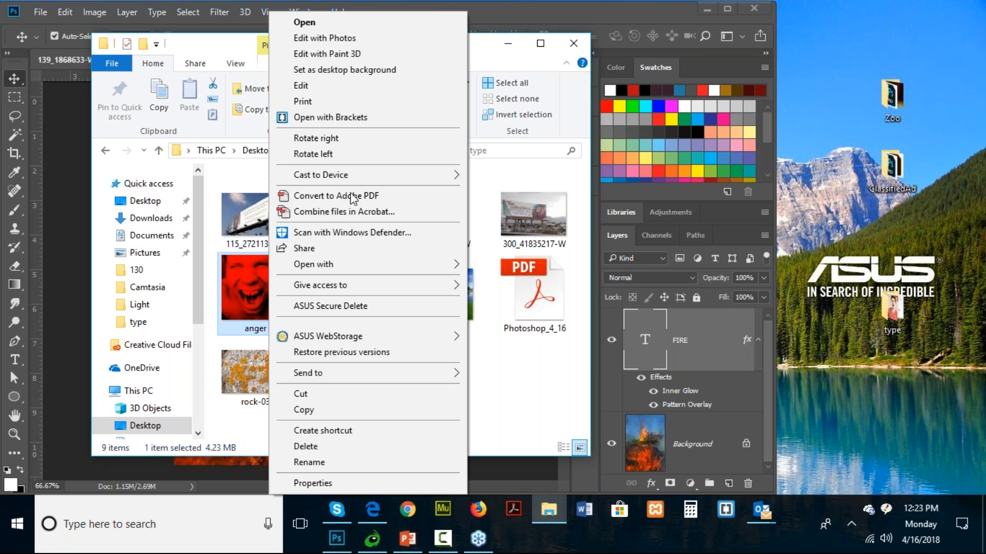
mouse_move(360, 263)
click(508, 283)
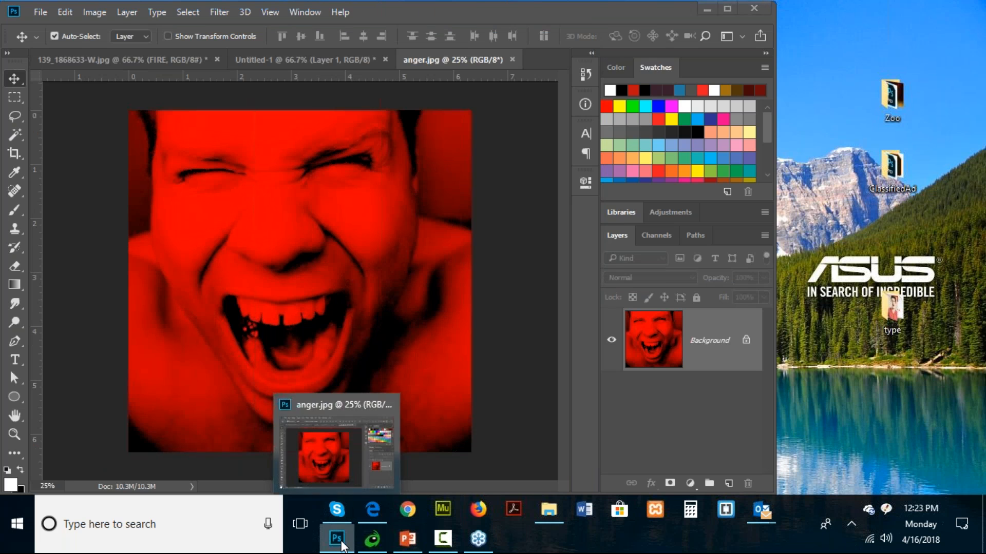
- Return to the type folder in File Explorer and open kids-teen-bipolar-anger-1 in Photoshop
click(342, 543)
right_click(359, 316)
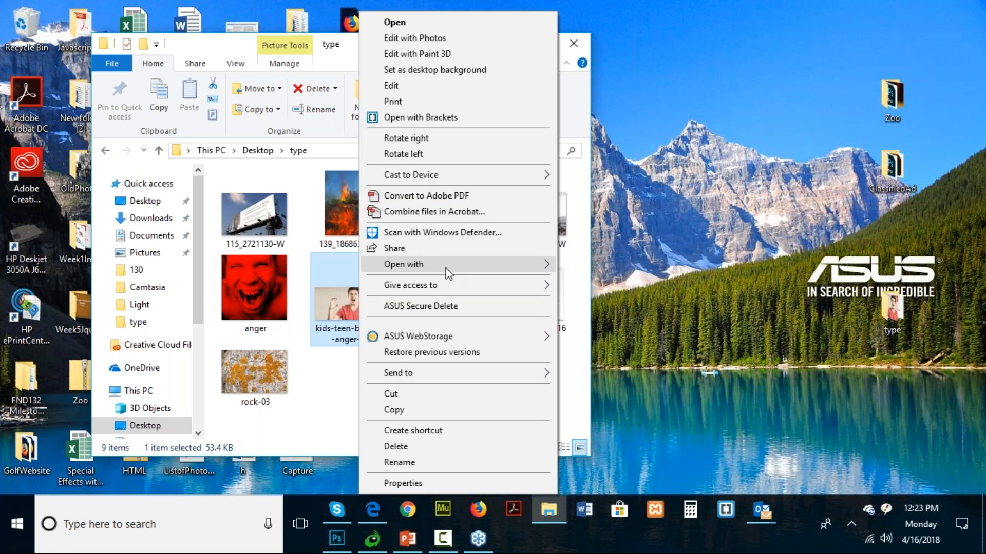
mouse_move(446, 265)
click(616, 279)
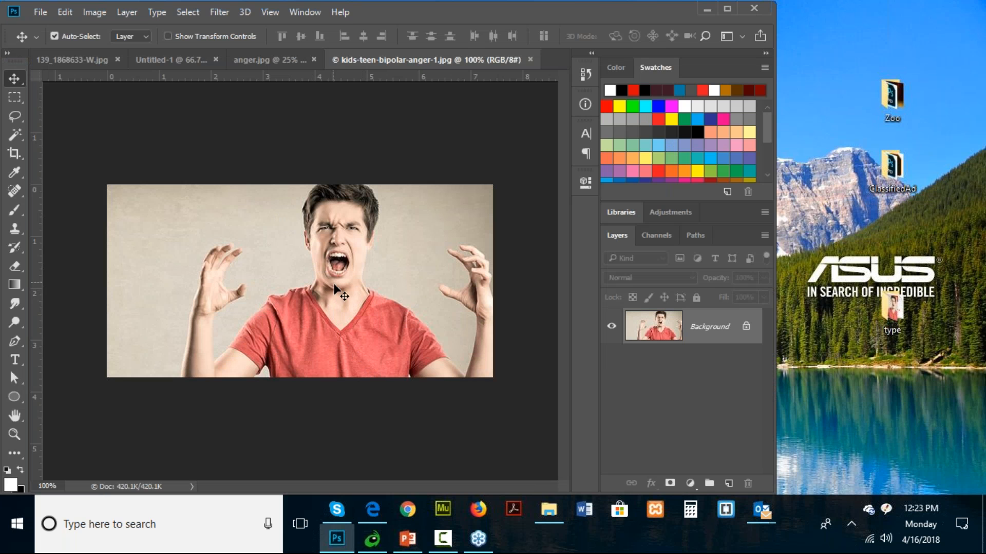
- Crop the kids-teen-bipolar-anger-1 photo tightly around the screaming man's face and hair
click(14, 159)
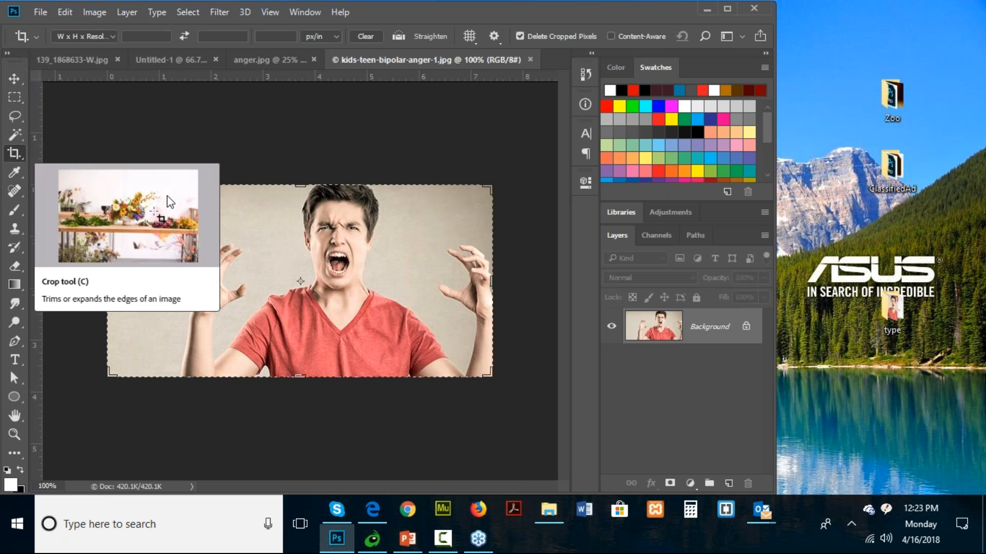
drag(110, 375, 200, 331)
drag(398, 285, 344, 287)
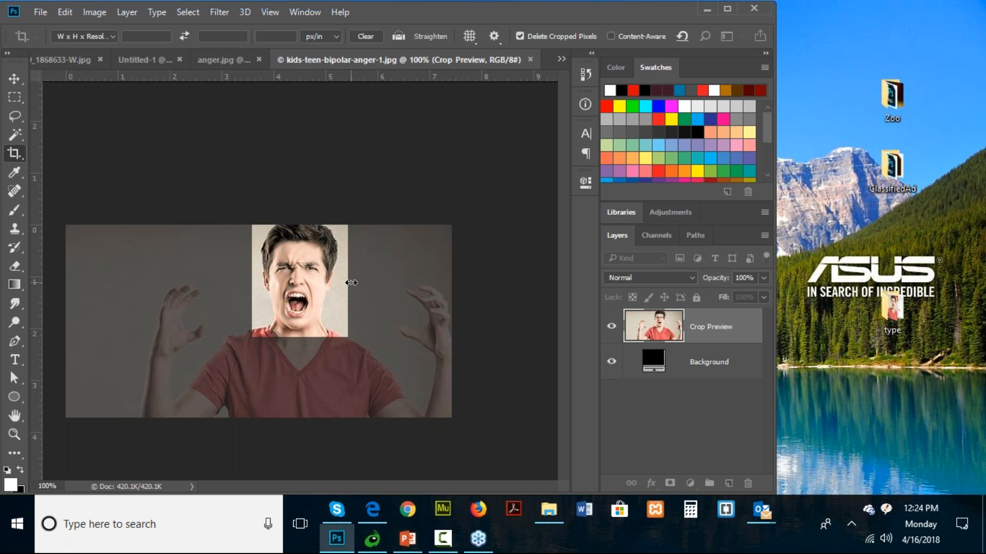
key(Return)
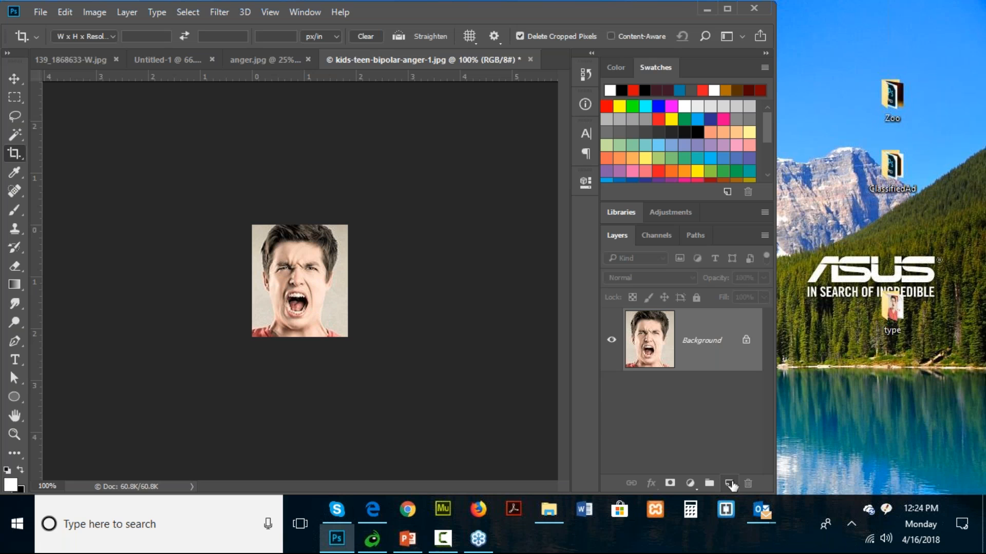
- Add a new layer above the face photo and fill it with the dark red foreground color in Normal mode at 100% opacity
click(729, 483)
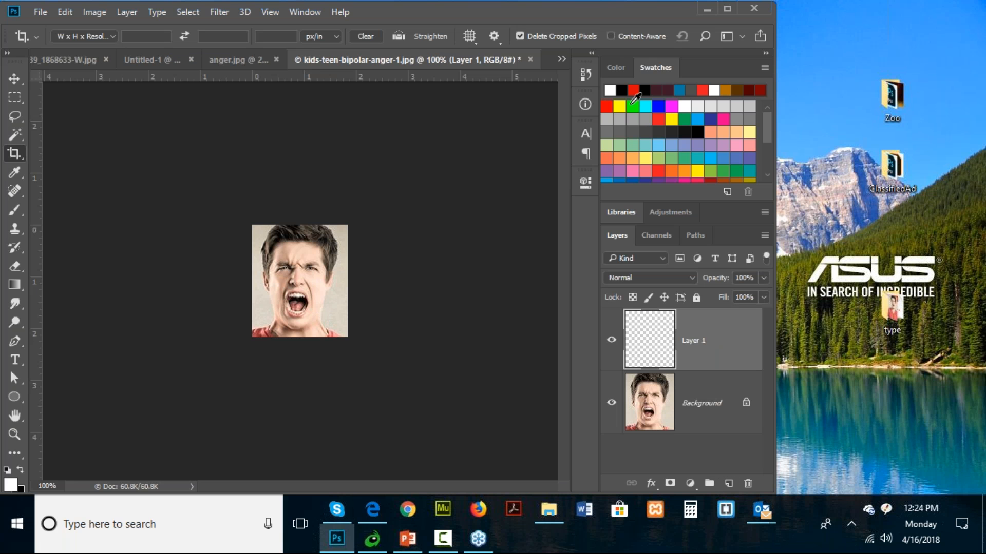
click(759, 89)
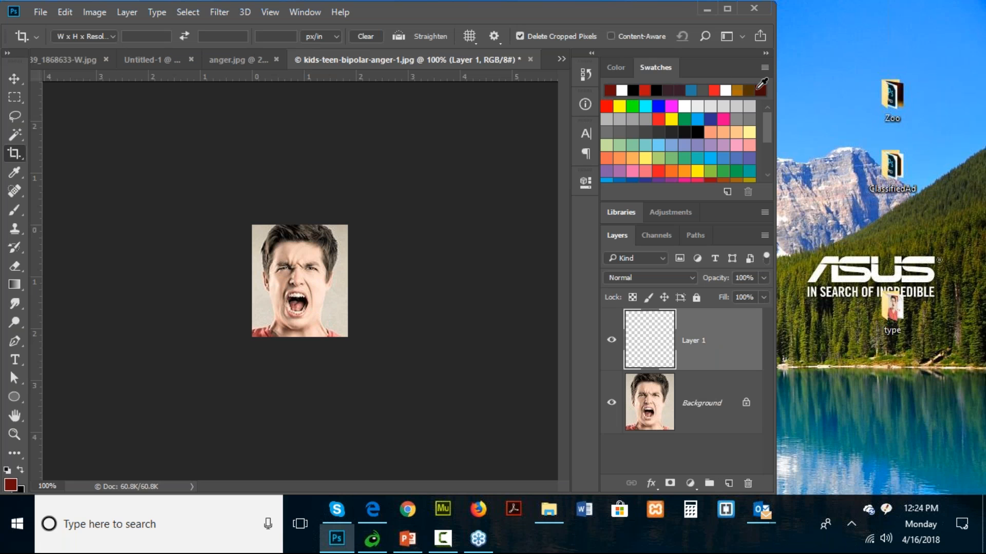
click(63, 15)
click(135, 225)
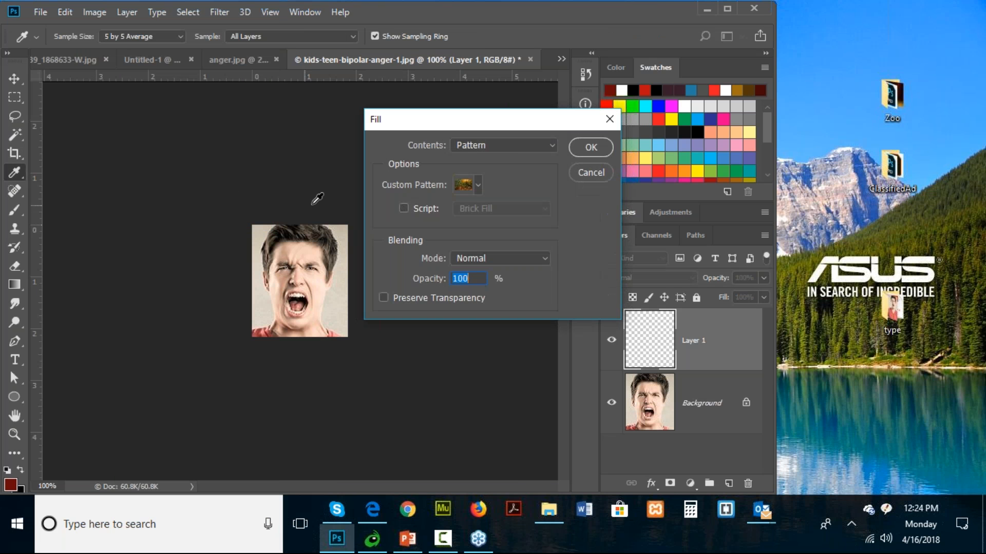
click(509, 146)
click(516, 159)
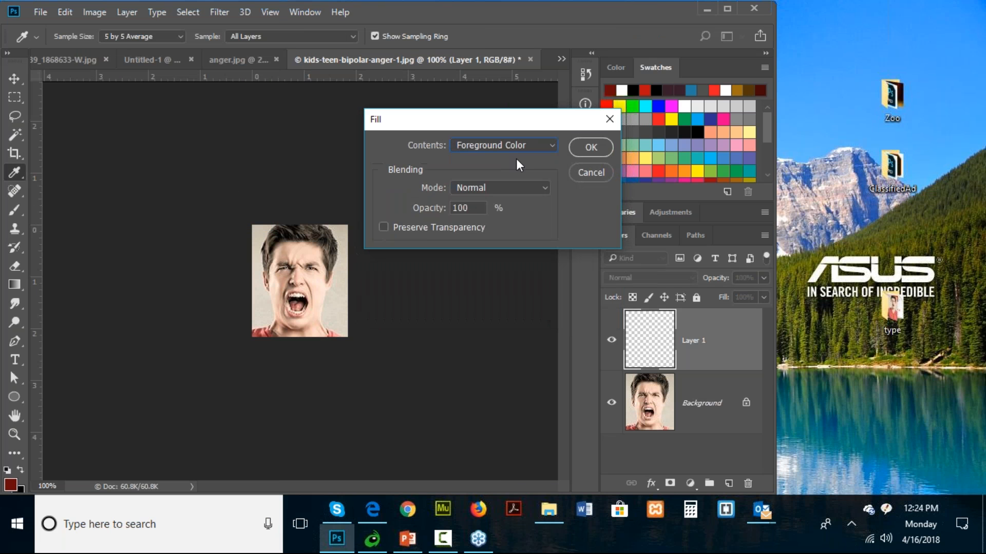
click(590, 148)
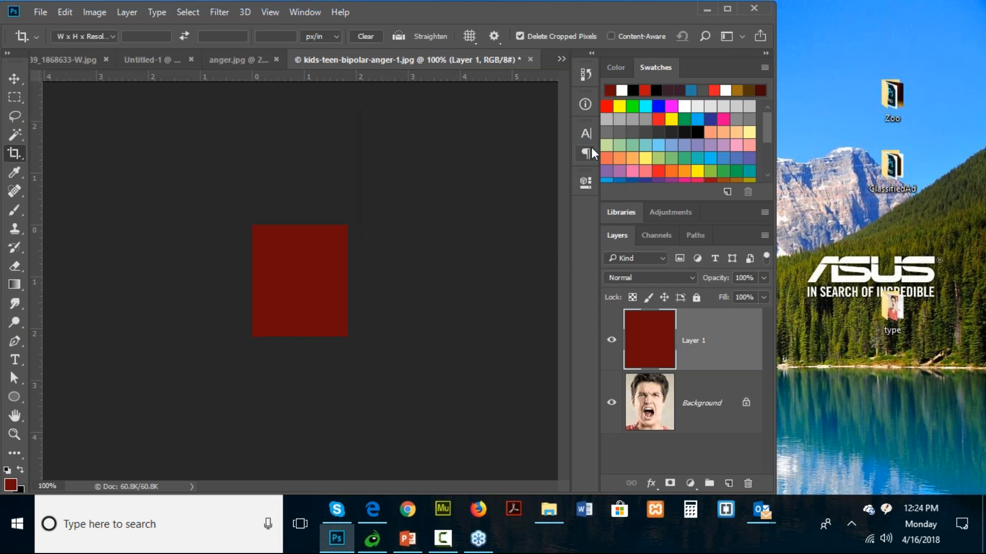
- Set the dark red layer to Overlay blending and duplicate it, giving the copy 72% opacity
click(682, 275)
click(647, 128)
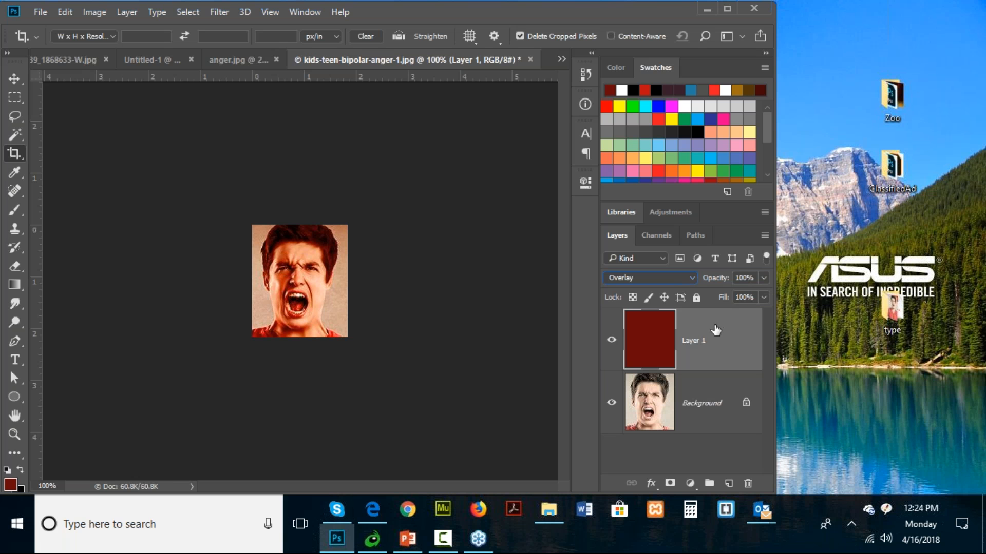
drag(714, 331, 729, 485)
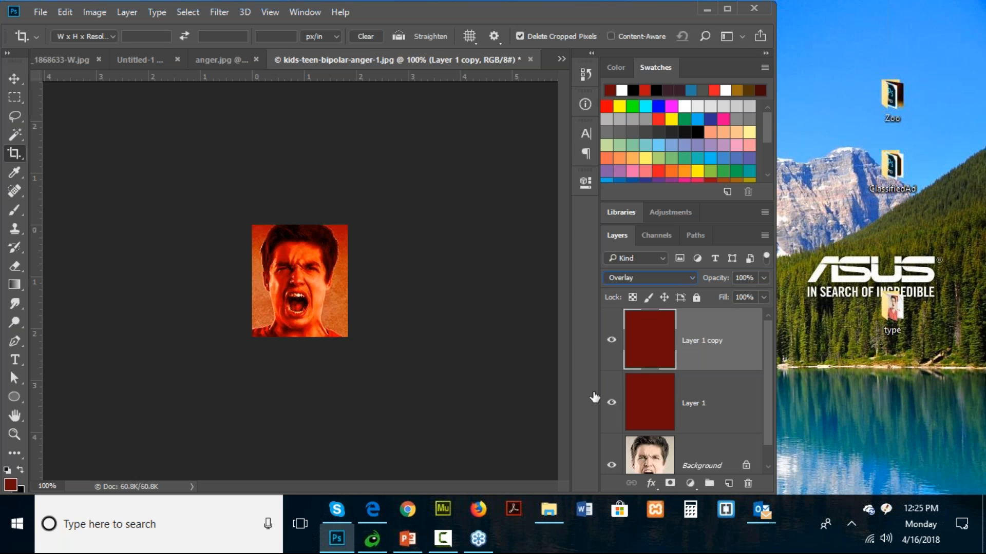
click(765, 278)
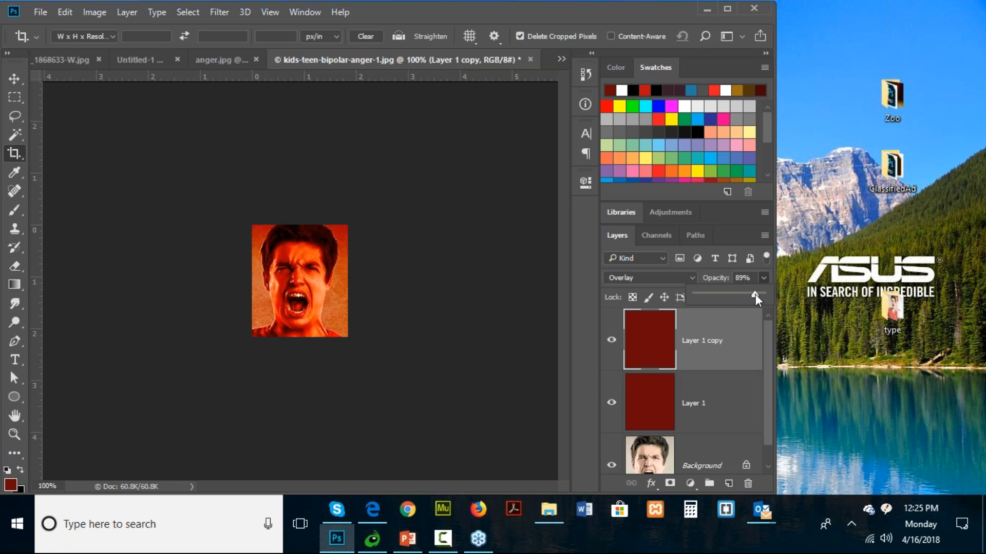
drag(753, 295, 744, 295)
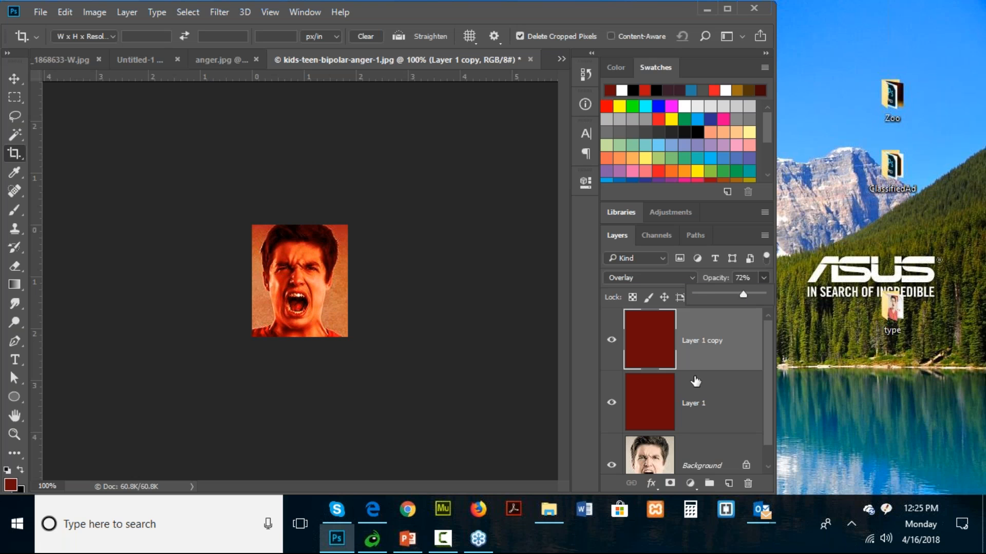
- Select the Background layer beneath the two red layers
click(676, 462)
click(675, 462)
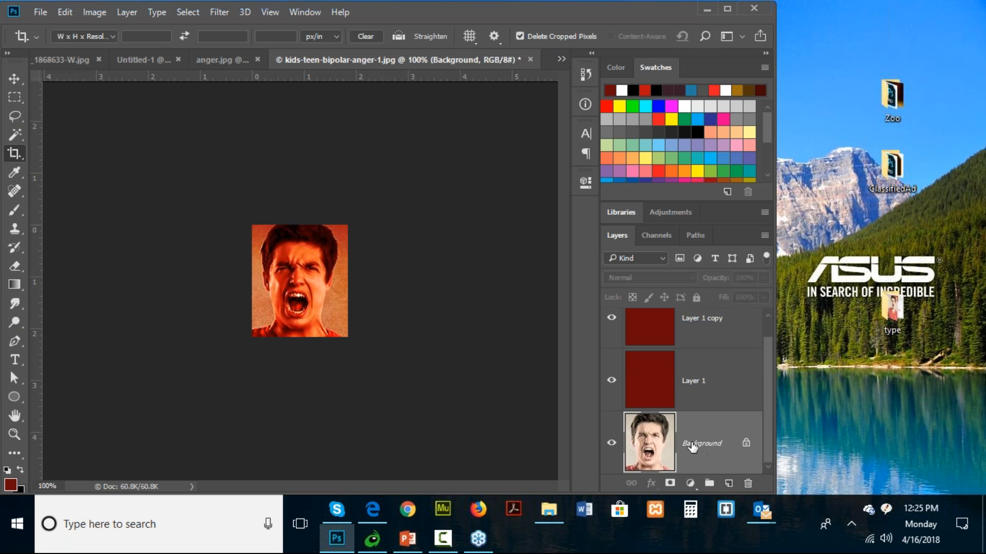
click(671, 486)
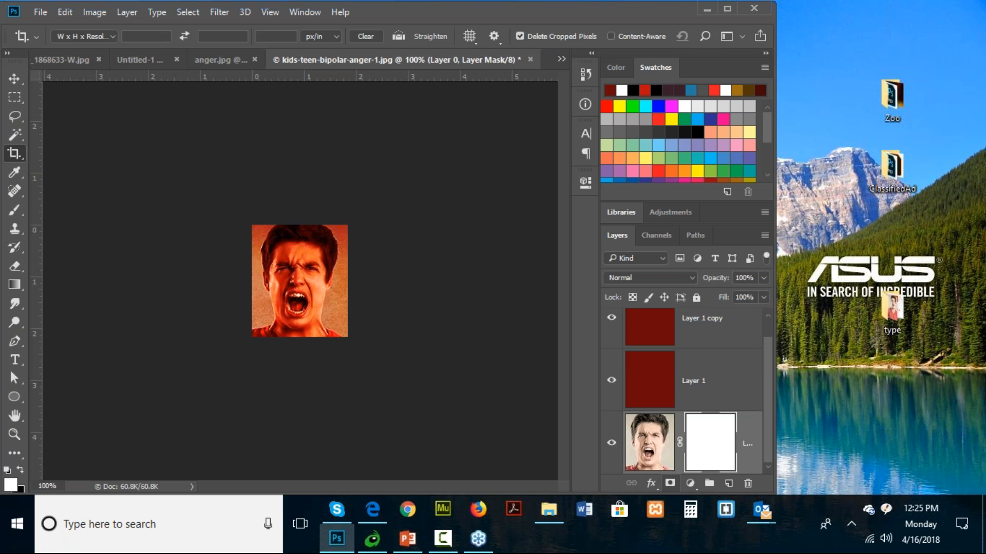
click(749, 448)
drag(717, 446, 748, 484)
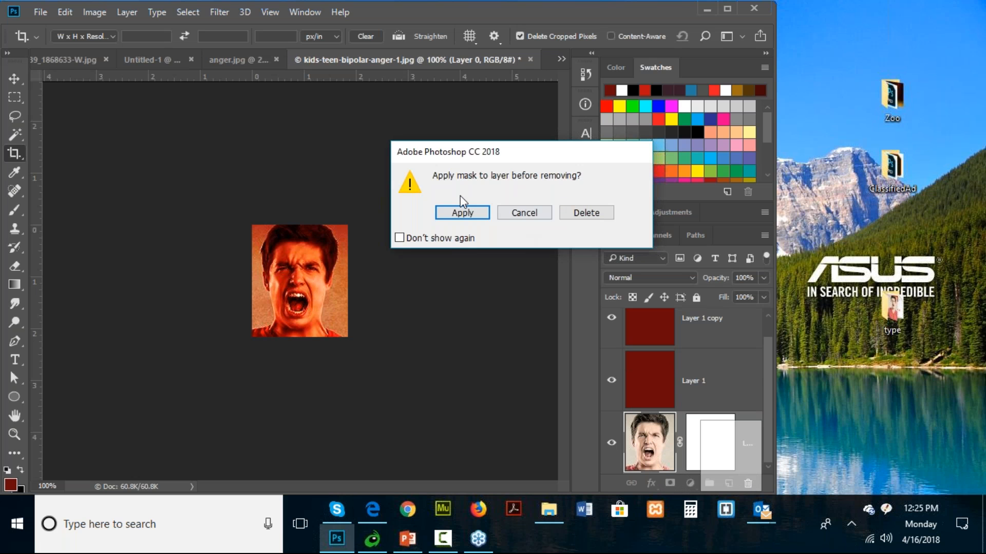
click(571, 213)
- Add a Levels adjustment directly above the face photo with the black input at 71 and midtones at 1.09
click(696, 478)
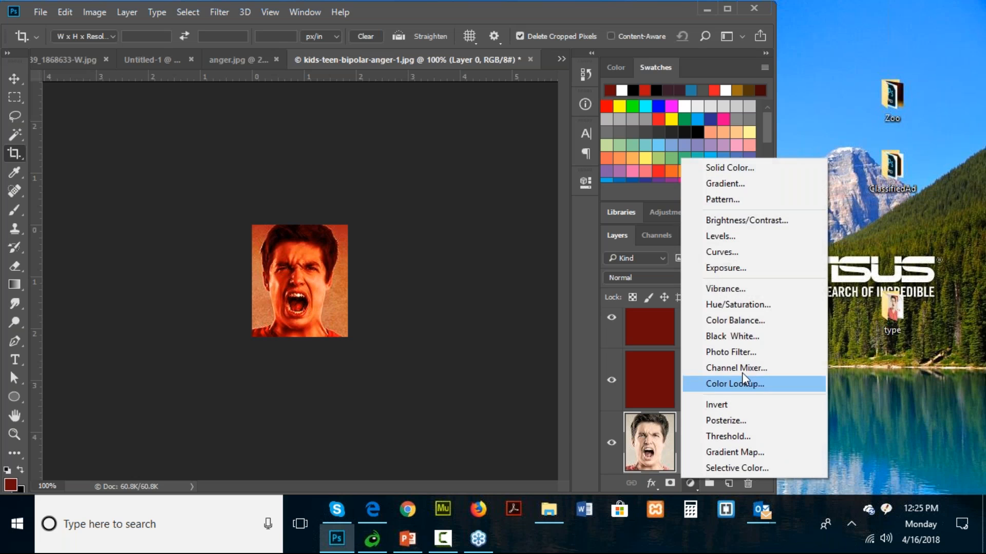
click(724, 236)
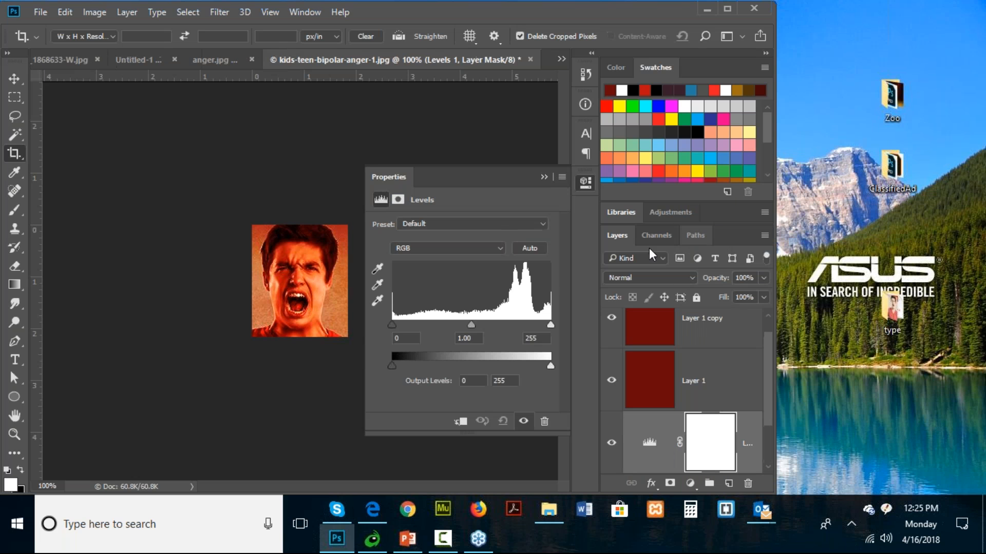
drag(392, 324, 490, 327)
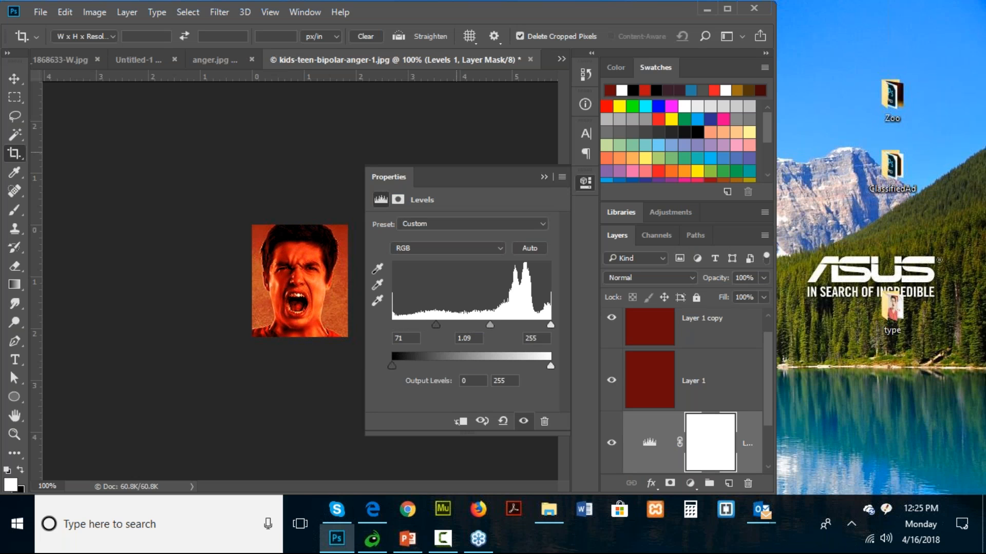
click(451, 152)
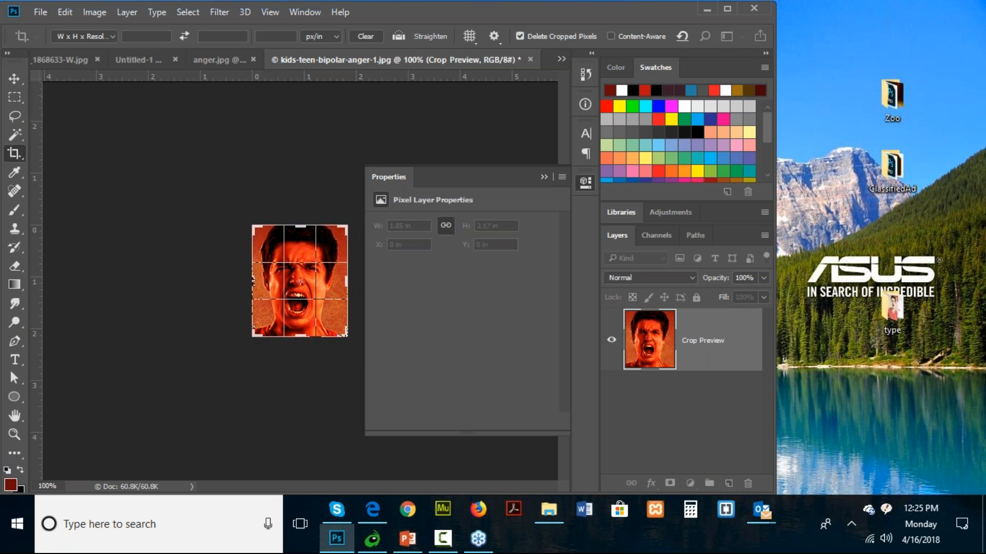
- Switch to the anger.jpg document and convert its Background into a regular layer named Anger
click(227, 57)
click(384, 175)
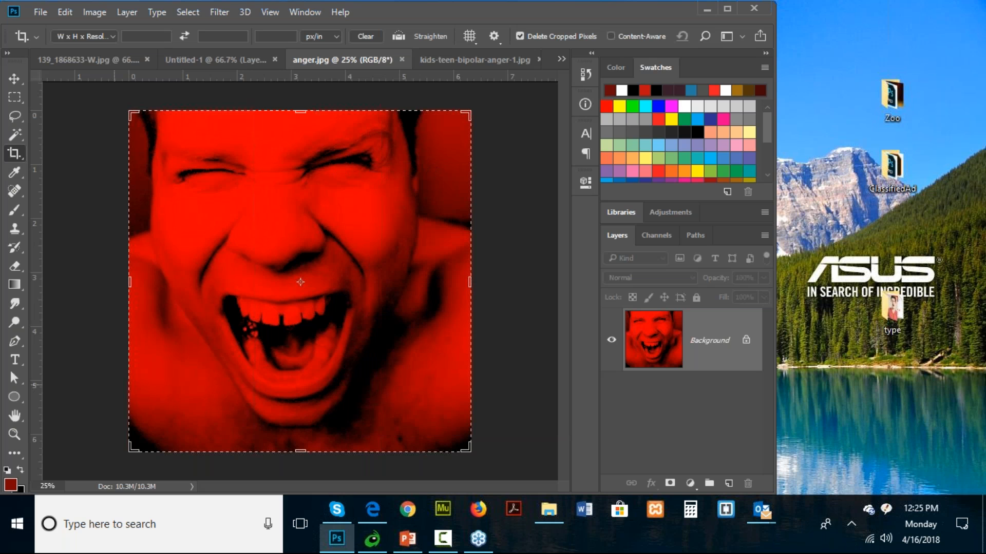
double_click(710, 343)
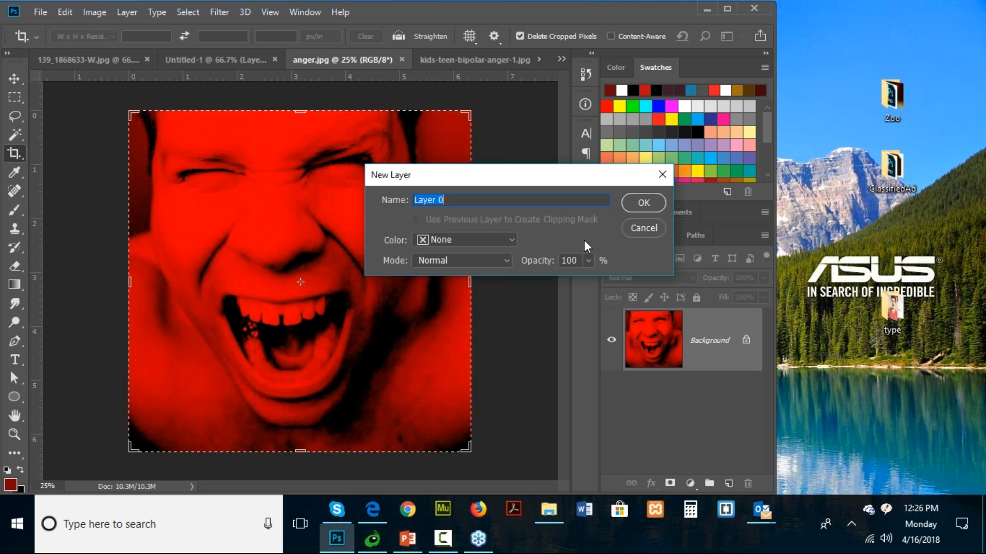
text(Anger)
click(646, 202)
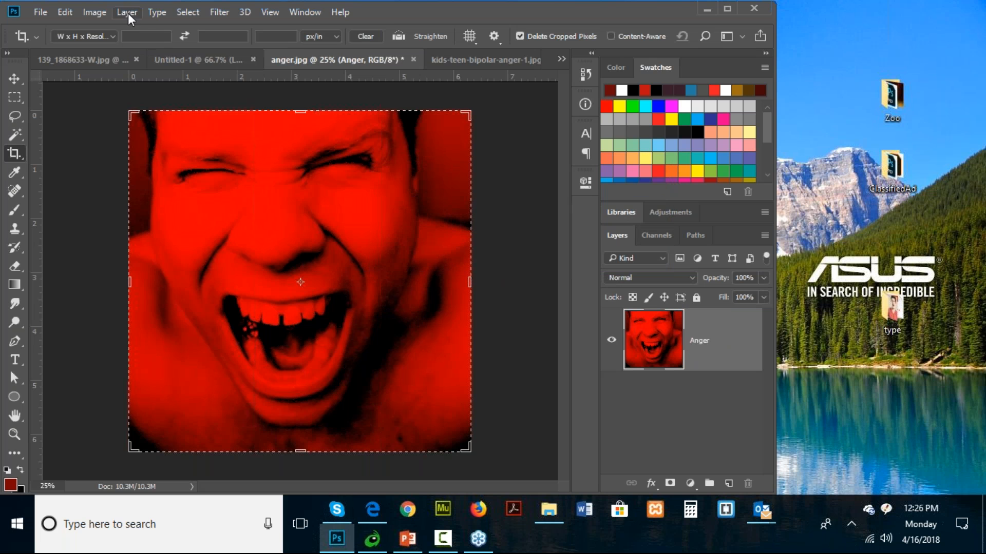
- Extend the canvas to 200 percent width, anchored at the middle left so the empty space is added on the right
click(13, 78)
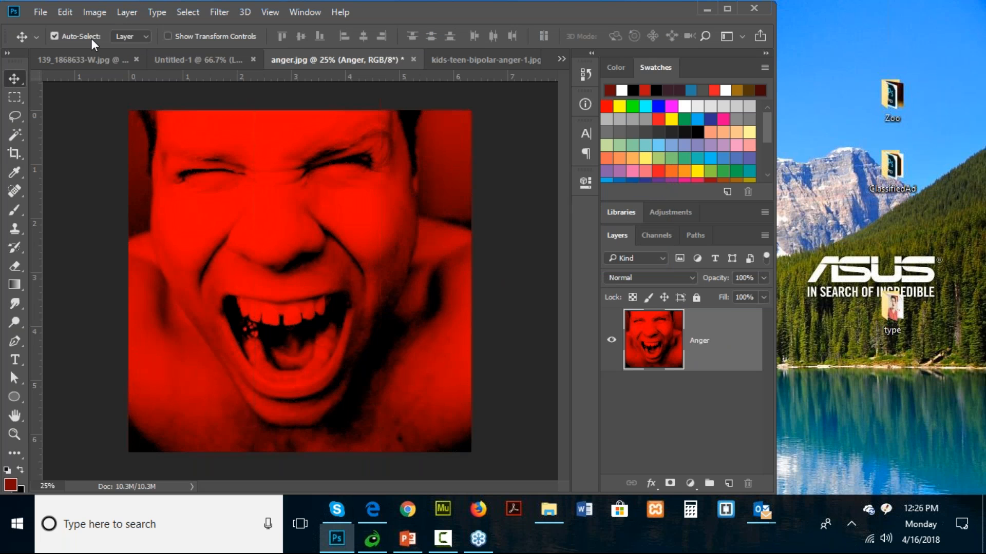
click(100, 14)
click(128, 130)
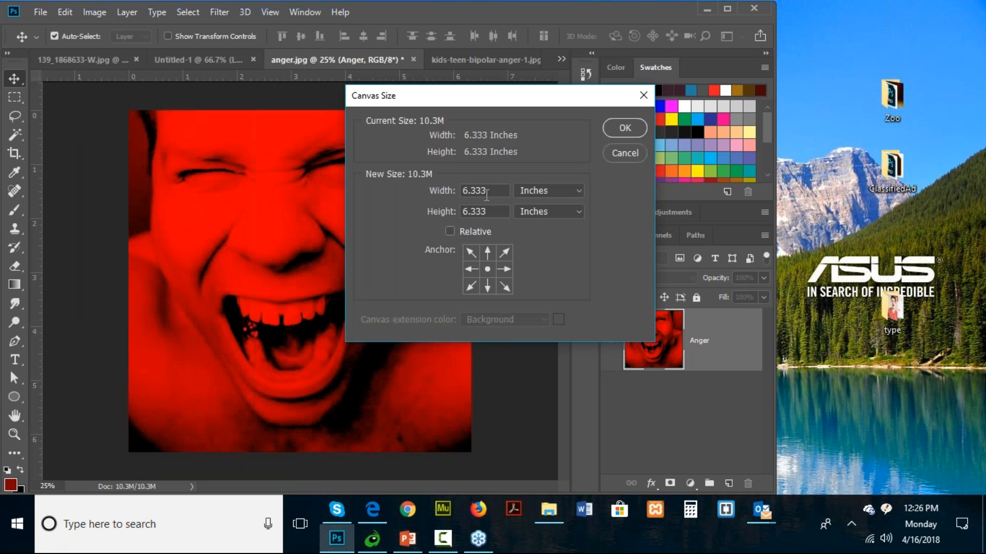
click(470, 269)
click(535, 189)
click(540, 203)
drag(486, 191, 422, 188)
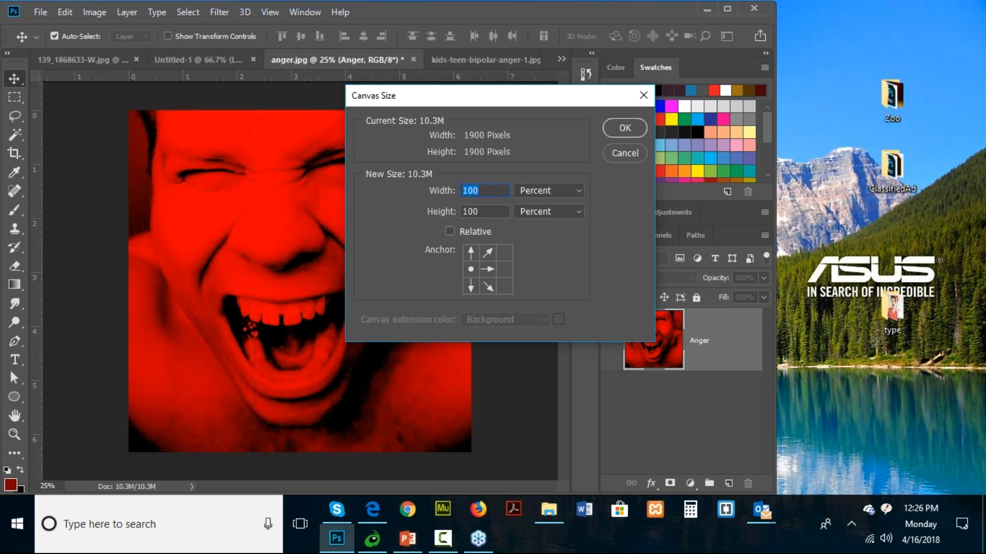
text(200)
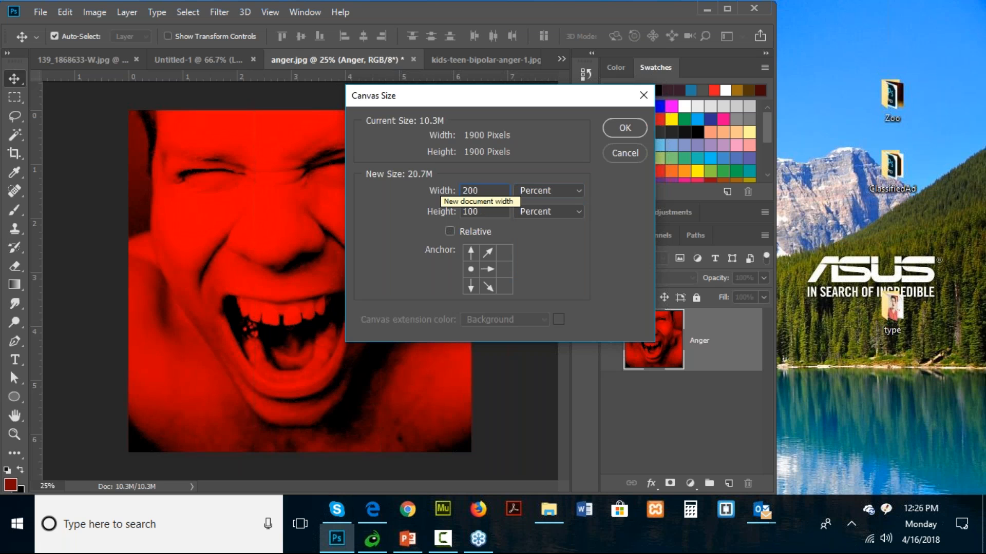
click(632, 134)
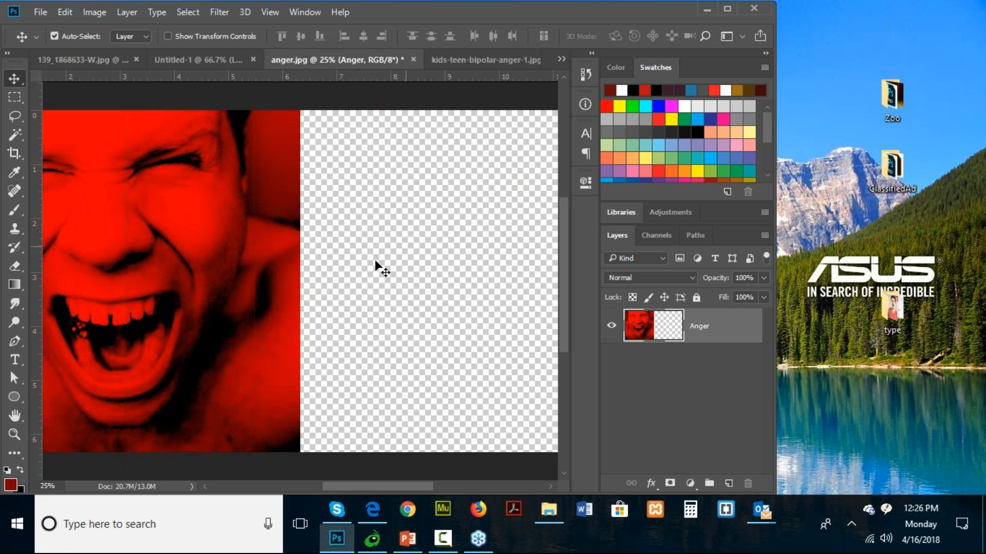
- Reset to the default colors and add the black text RAGE on the face below the eye
double_click(15, 434)
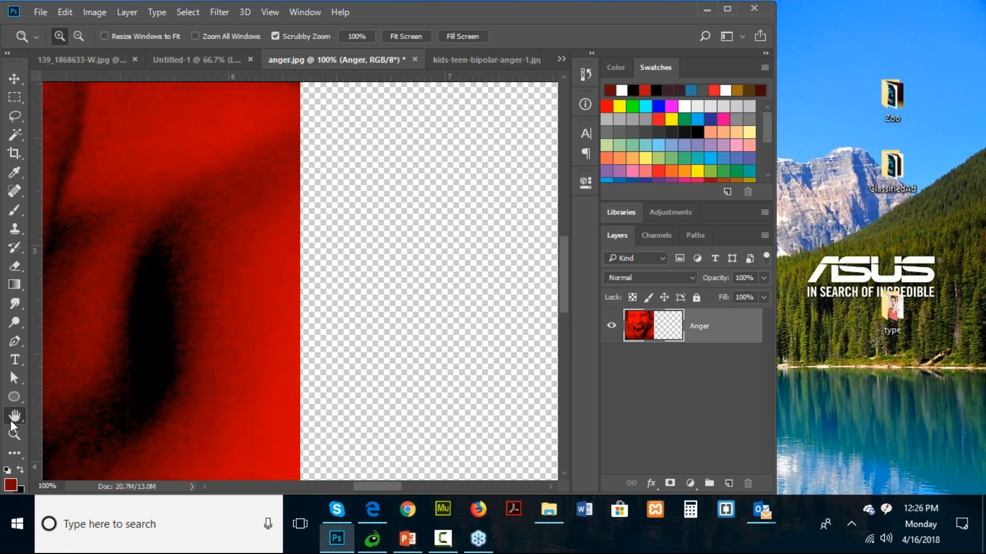
double_click(14, 417)
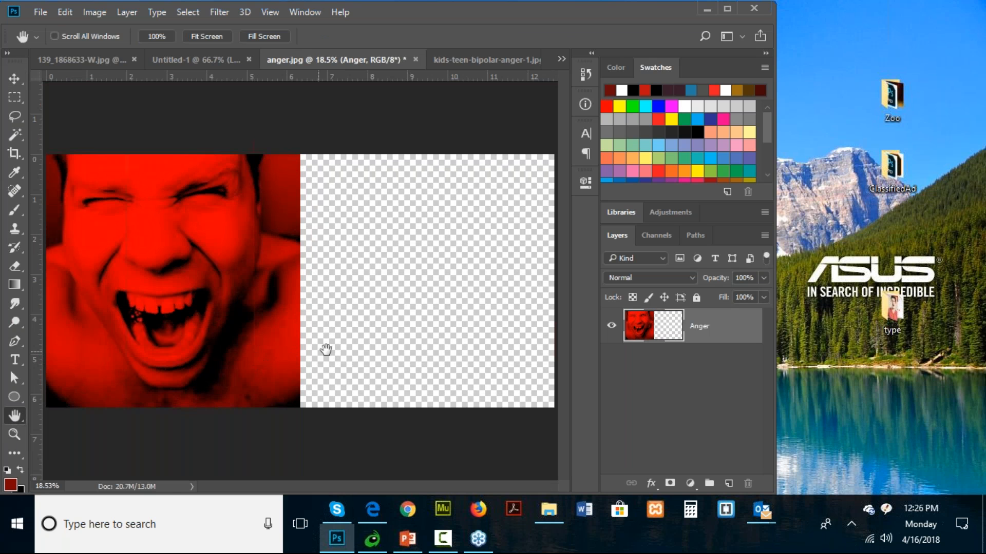
key(d)
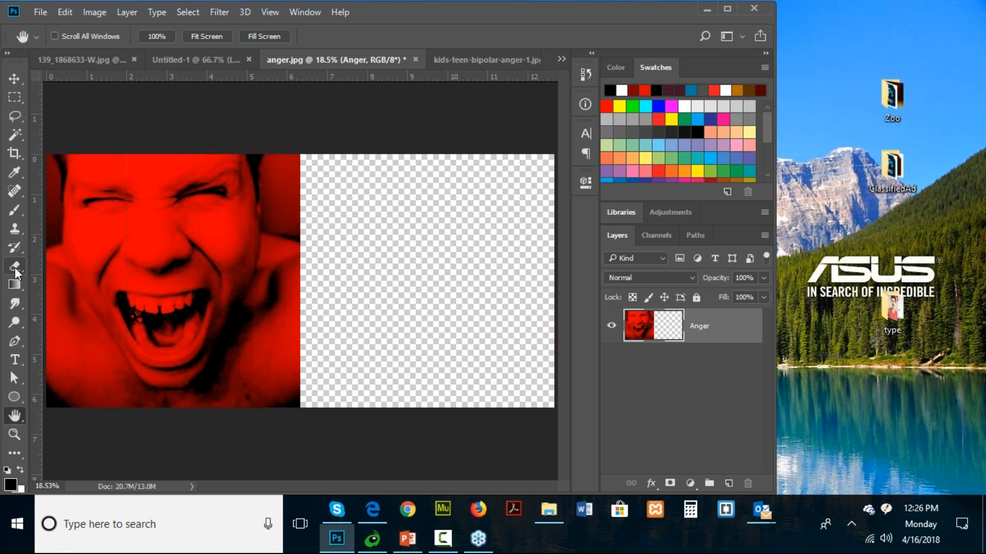
click(15, 359)
click(247, 222)
text(RAGE)
key(ctrl)
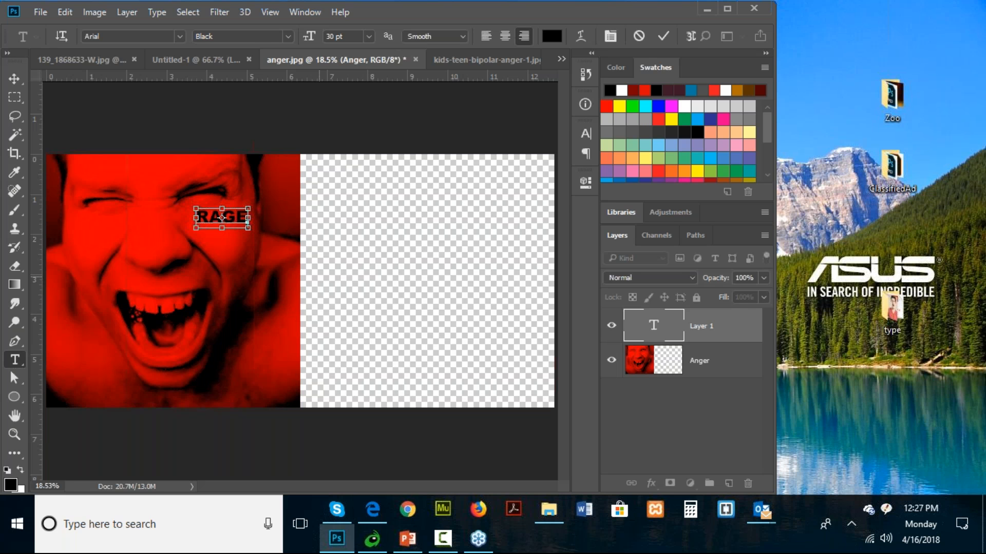
key(ctrl+t)
click(425, 129)
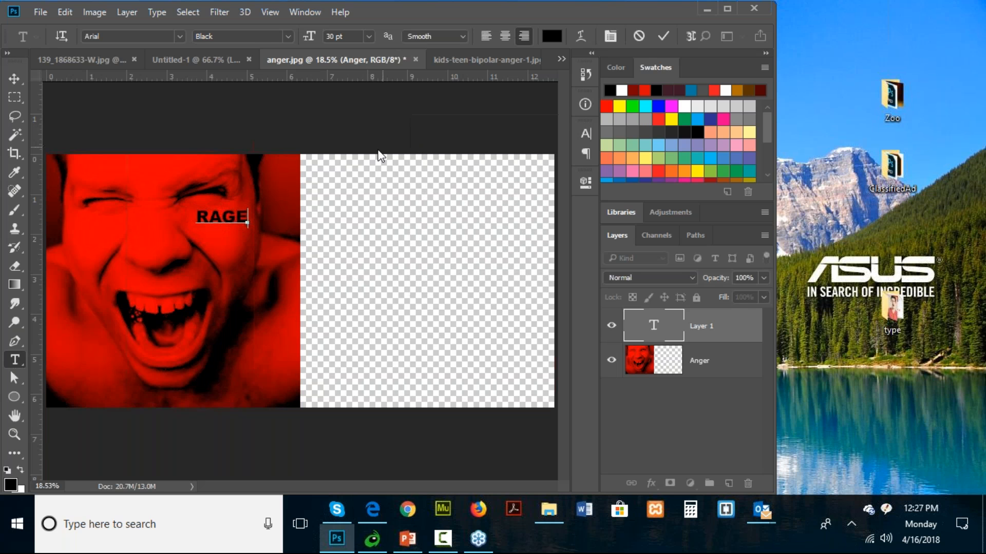
click(14, 78)
- Scale the RAGE text to about 276% width and 315% height, and center it across the photo's right edge near the top
key(ctrl)
key(ctrl+t)
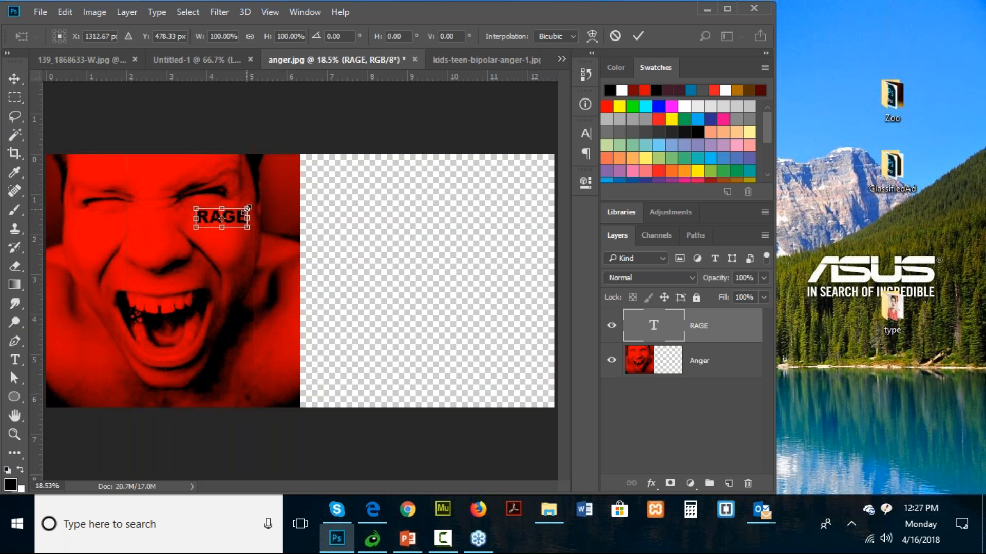
drag(258, 198, 339, 166)
drag(295, 200, 333, 204)
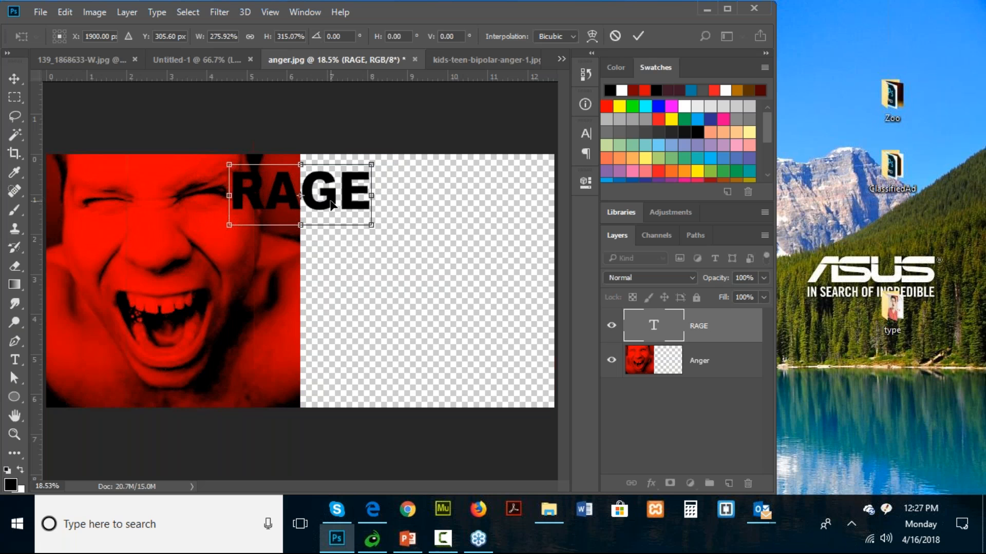
key(Return)
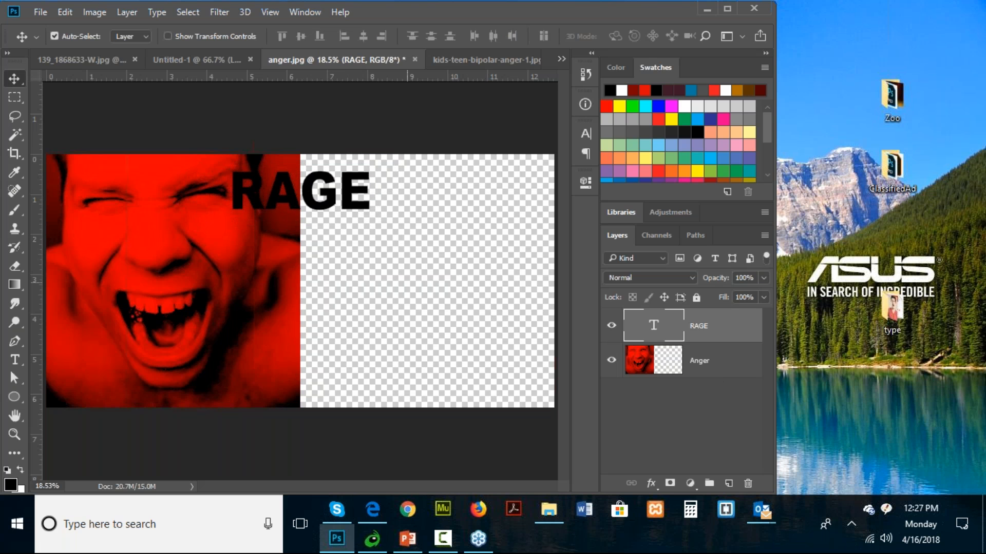
- Add a new layer beneath the Anger layer and fill it with black
click(724, 361)
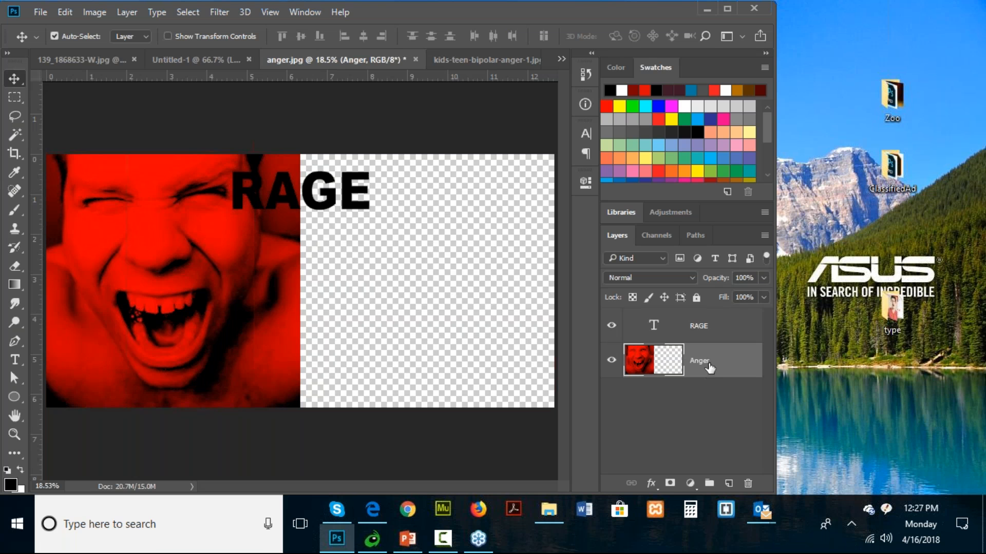
click(730, 485)
drag(708, 369, 712, 416)
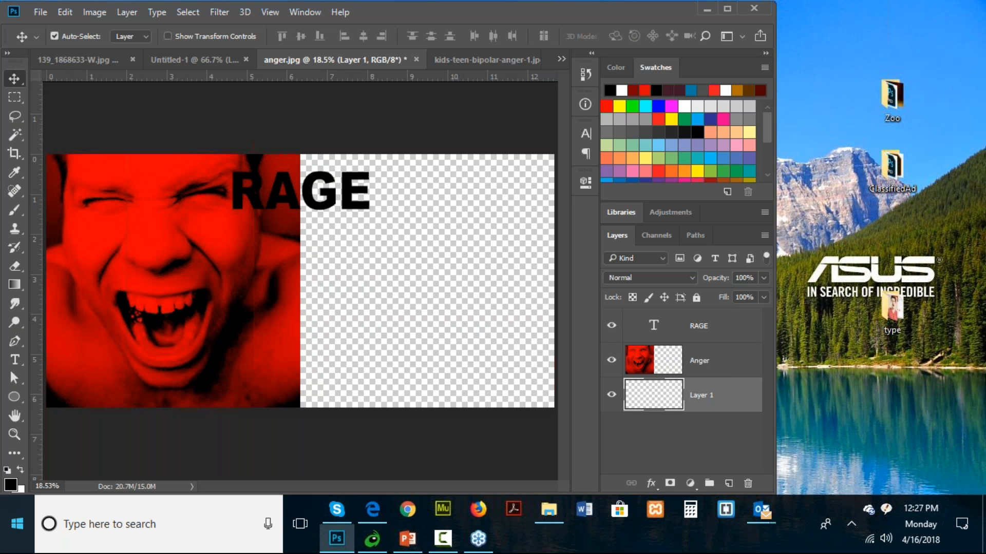
key(alt+BackSpace)
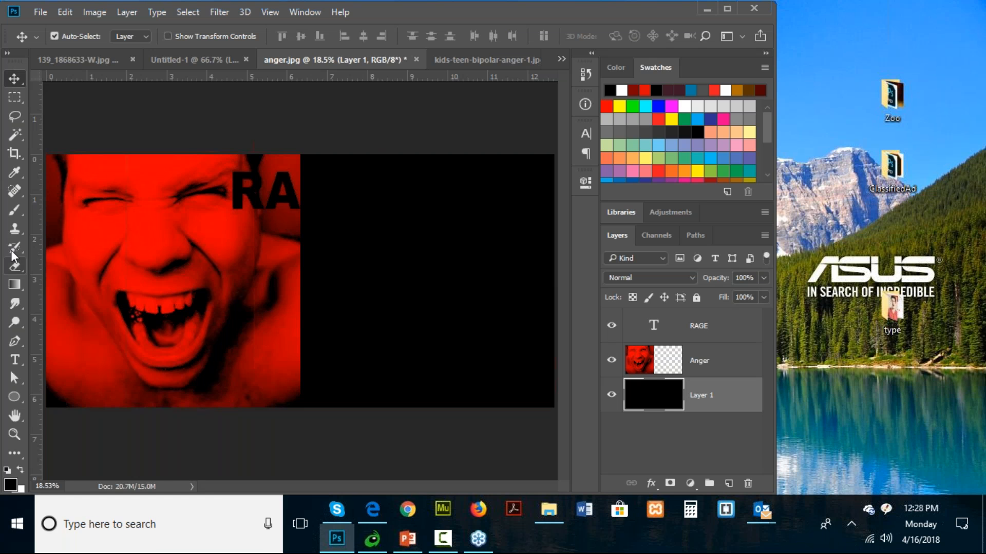
- Change the color of the RAGE text to white
double_click(226, 193)
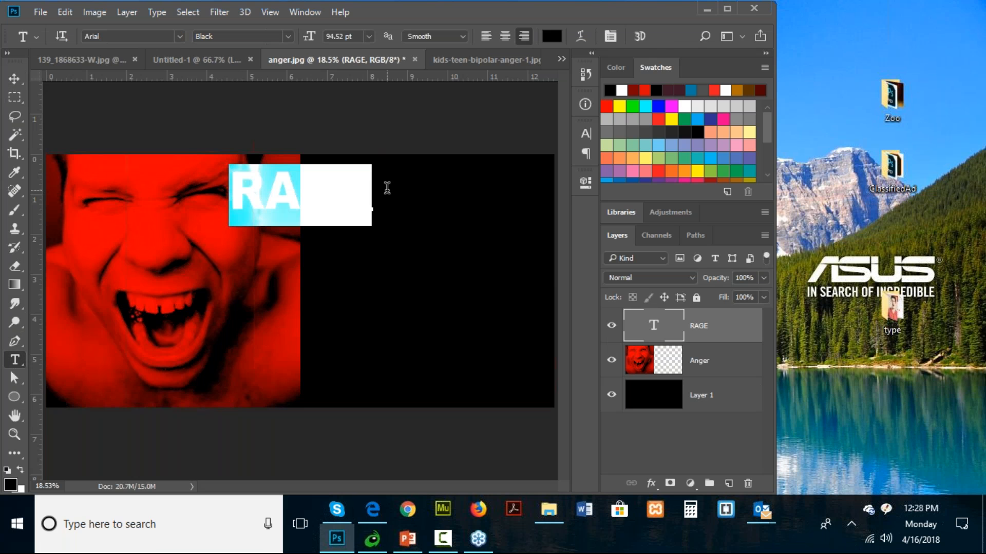
click(552, 36)
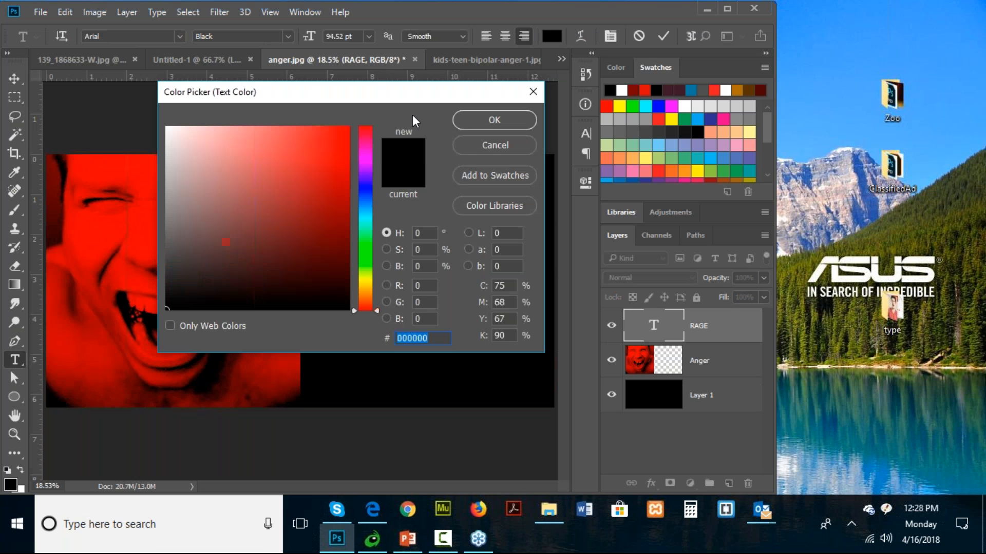
click(164, 127)
click(501, 119)
click(14, 78)
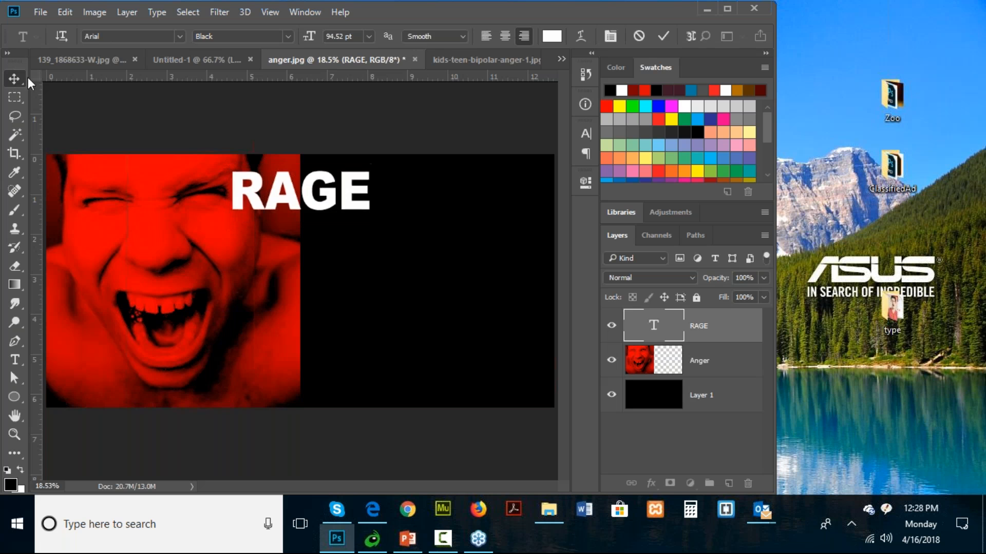
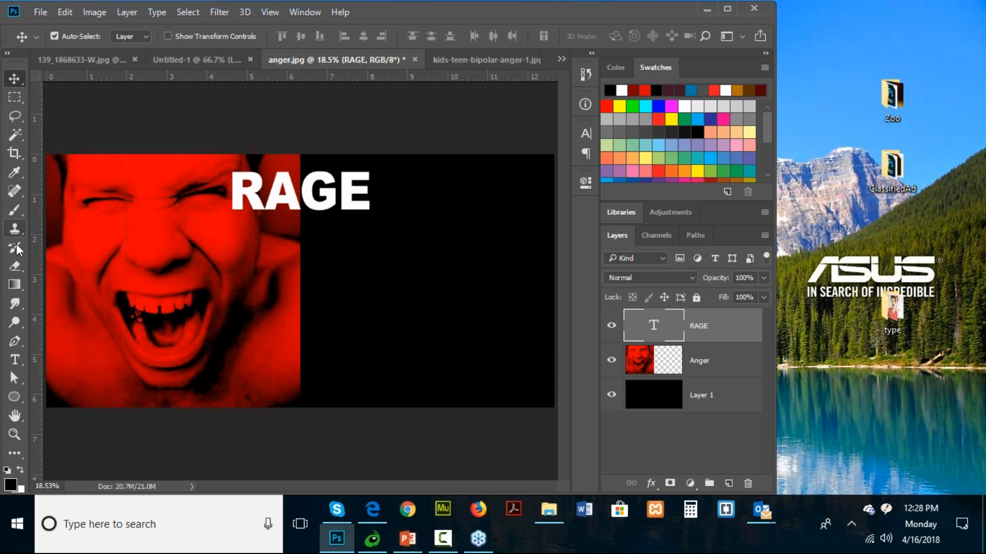
- Set the kerning between the R and A of the RAGE text to 15
click(15, 359)
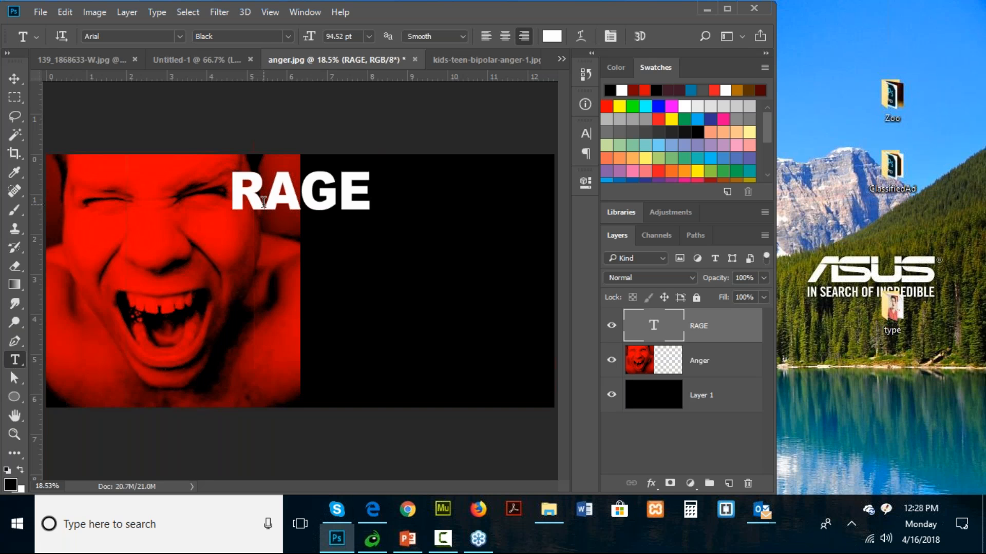
click(266, 216)
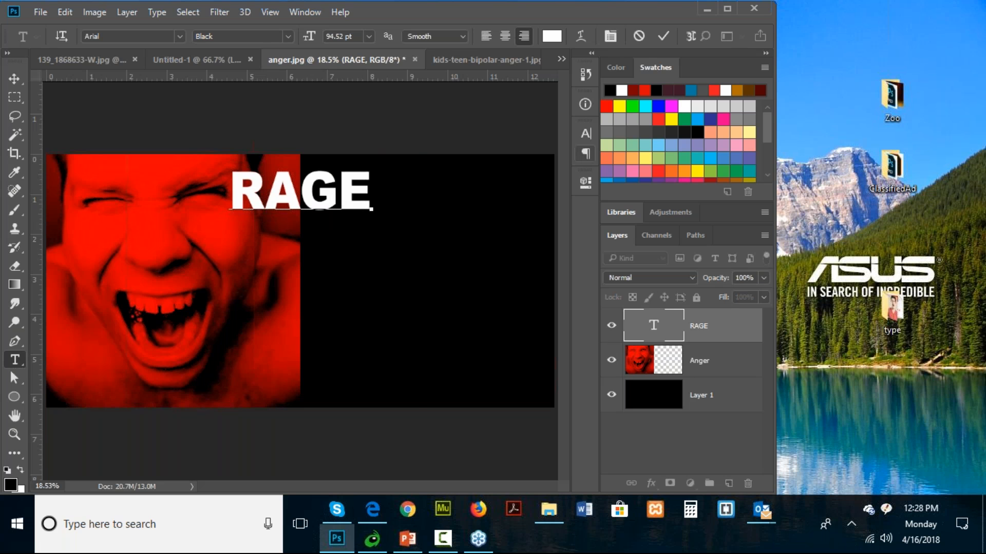
click(304, 11)
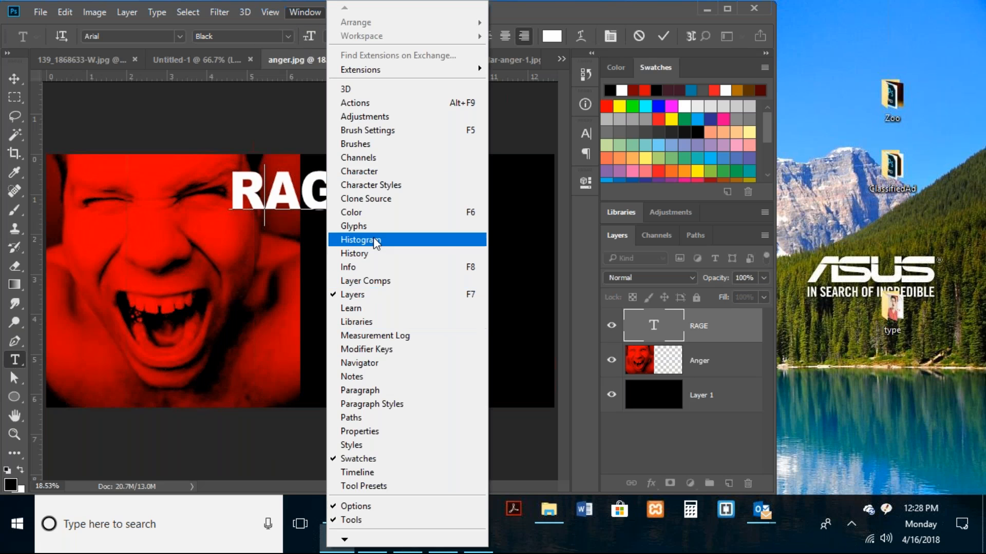
click(359, 171)
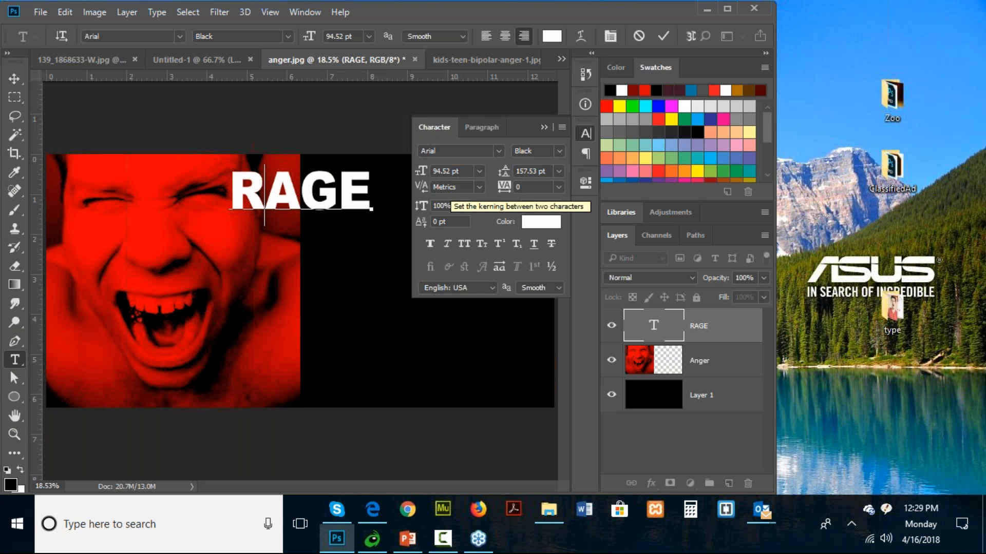
click(443, 187)
text(15)
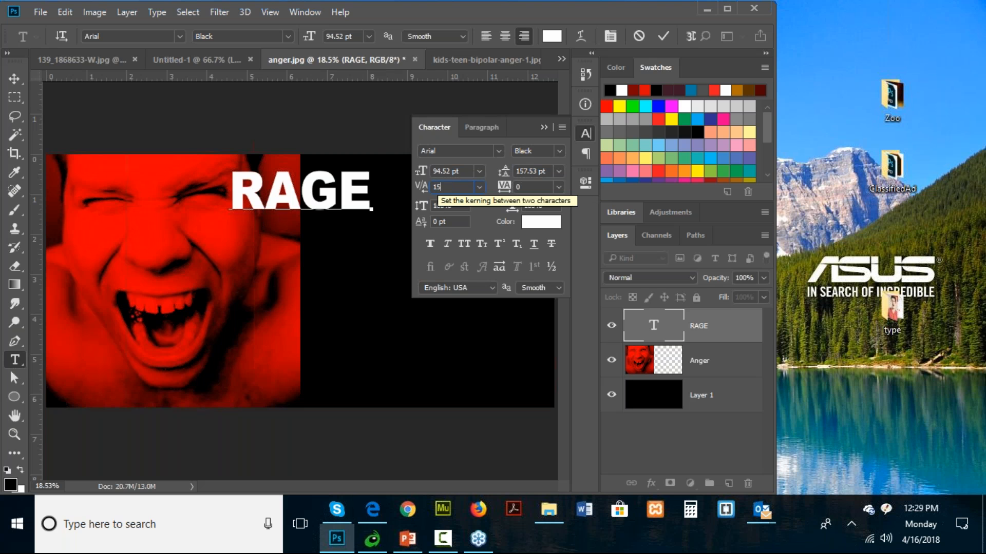
key(Return)
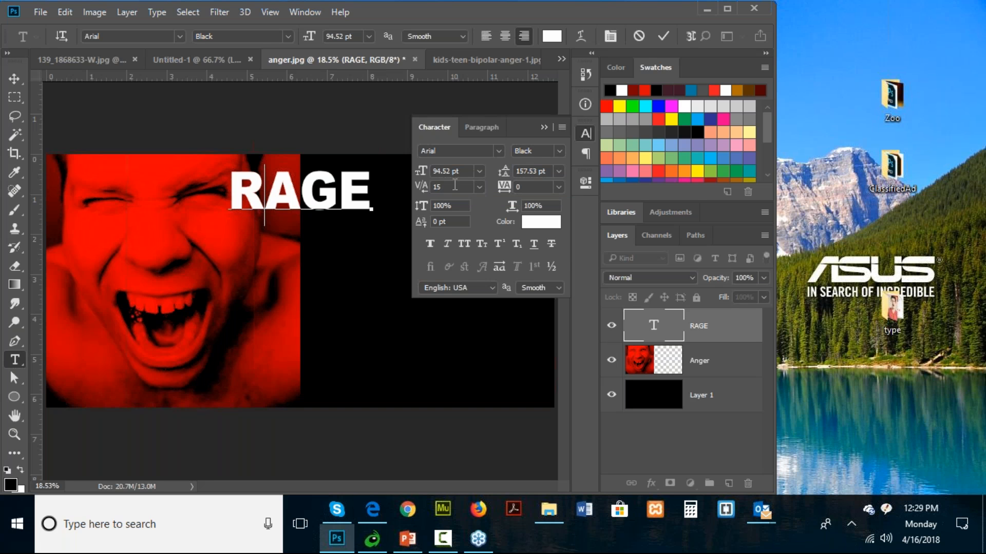
click(300, 203)
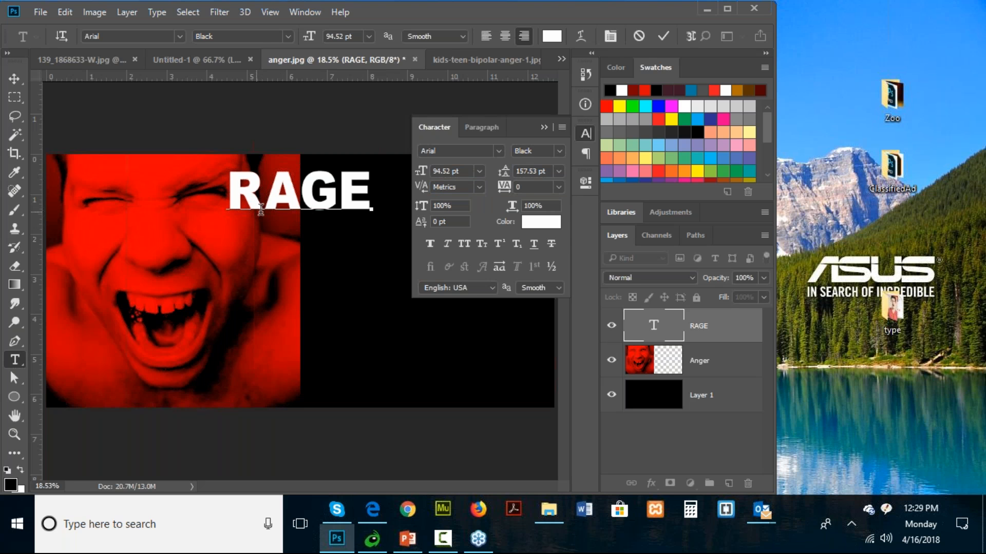
click(424, 128)
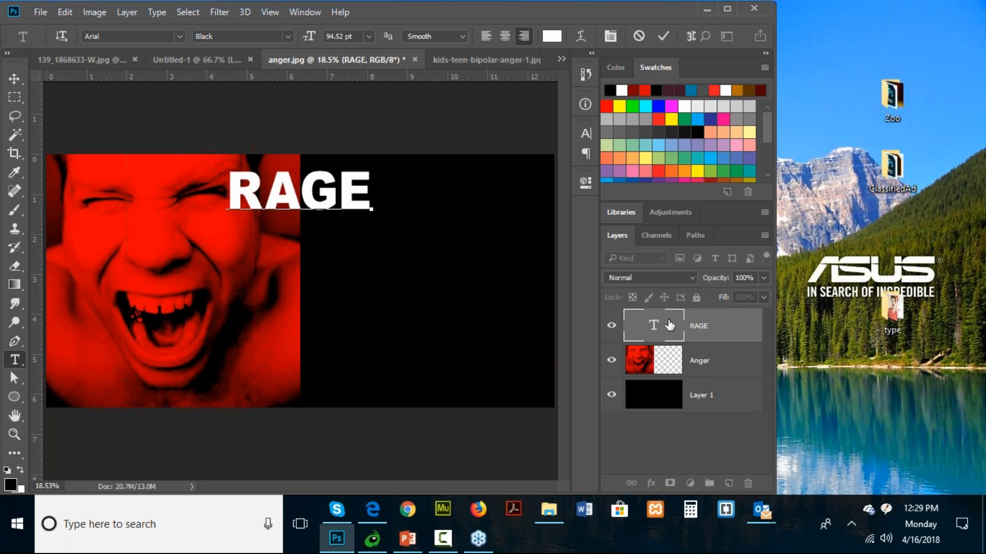
- Add a layer mask to the RAGE text layer
click(695, 329)
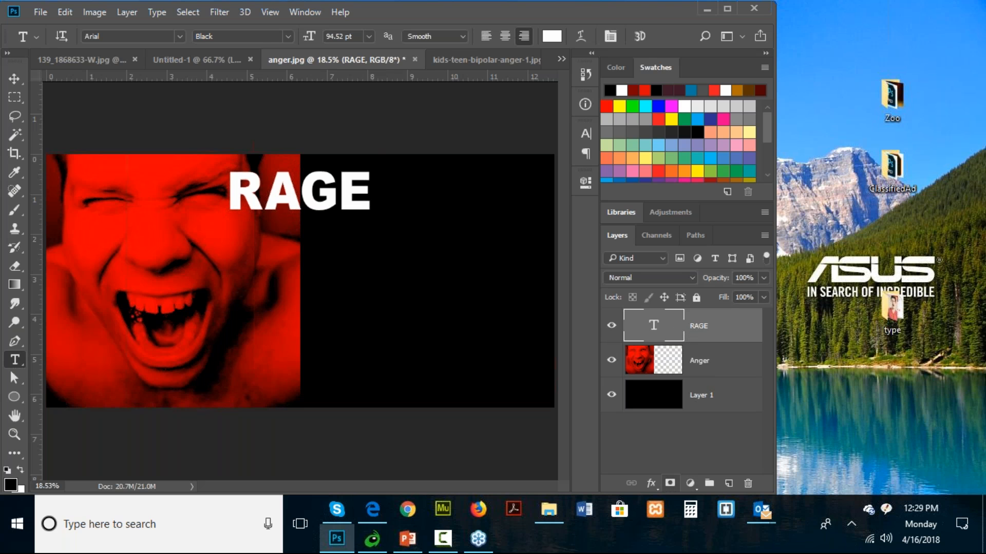
click(670, 483)
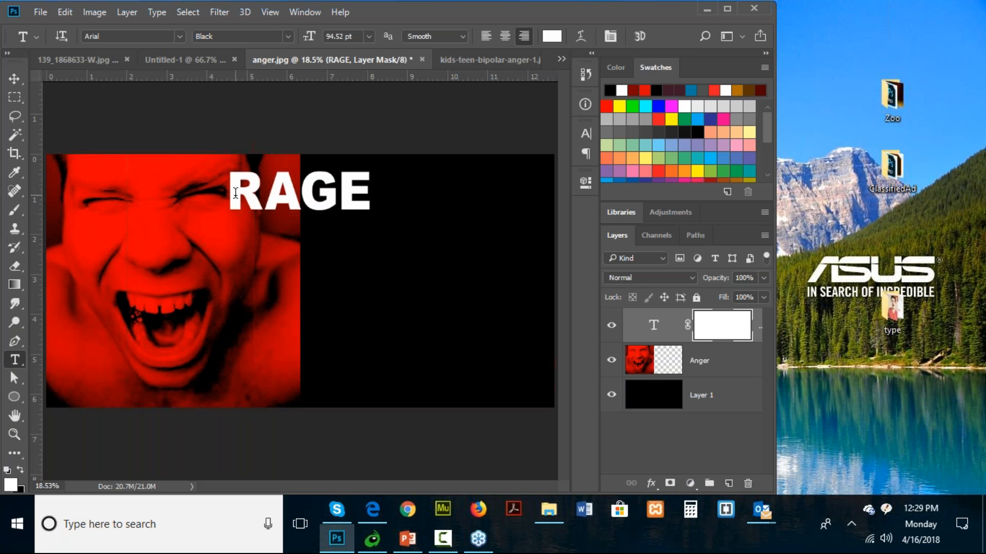
- Open the rock-03 image from the type folder on the desktop
click(36, 13)
click(40, 39)
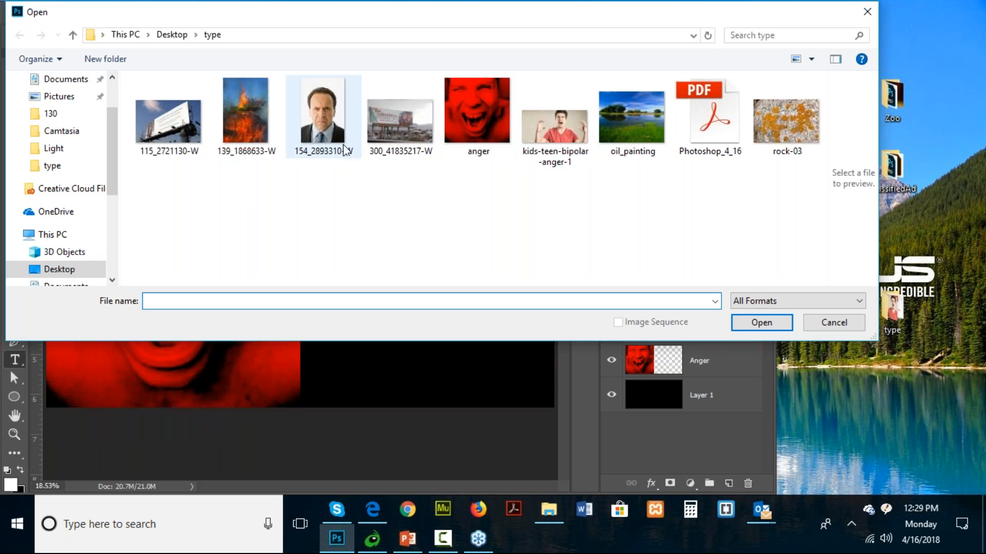
click(785, 150)
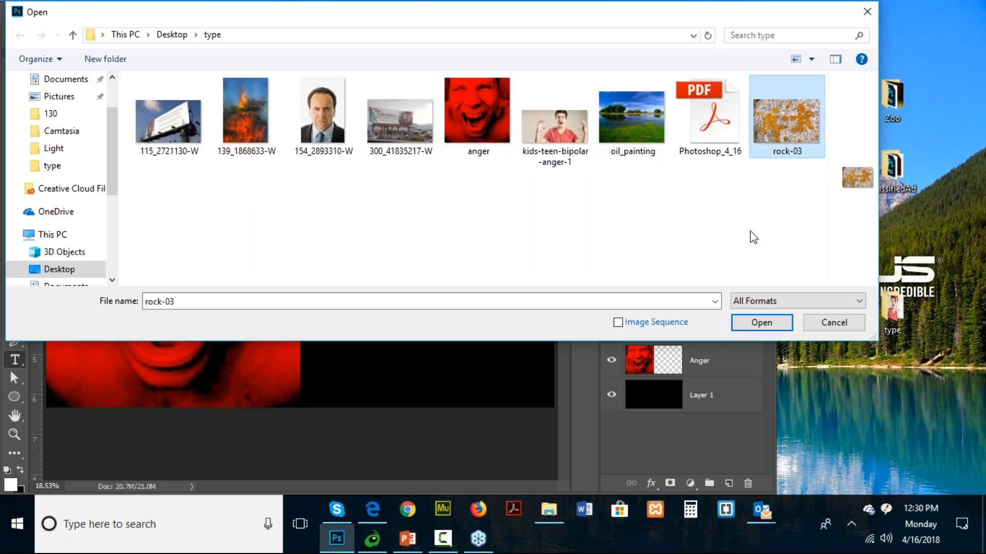
click(754, 322)
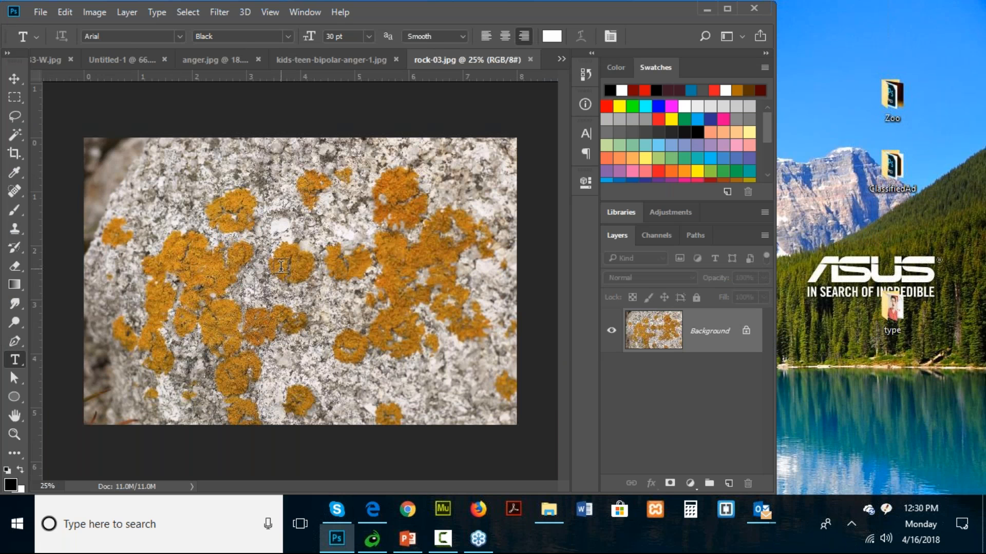
- Define the whole rock image as a brush preset named rock-03.jpg
click(70, 13)
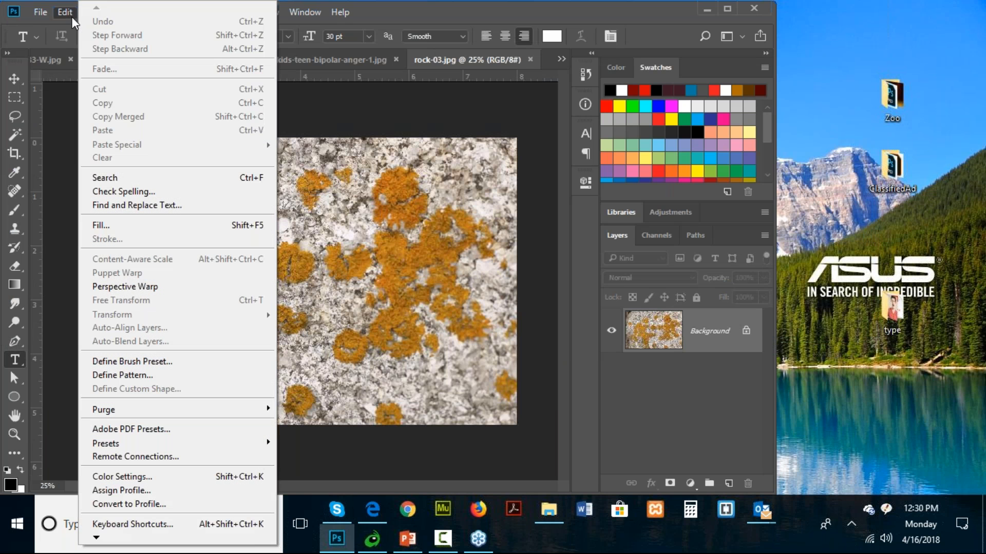
click(169, 361)
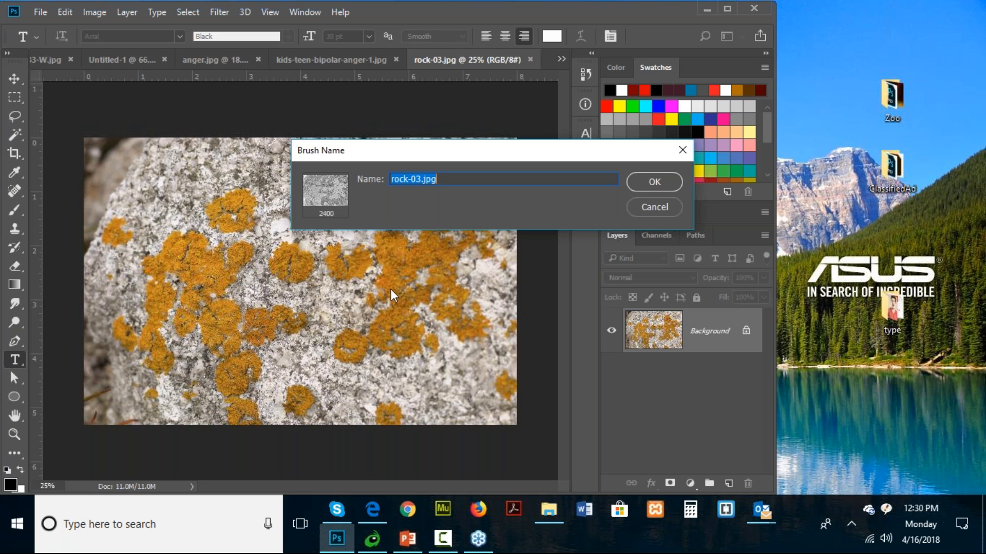
click(643, 185)
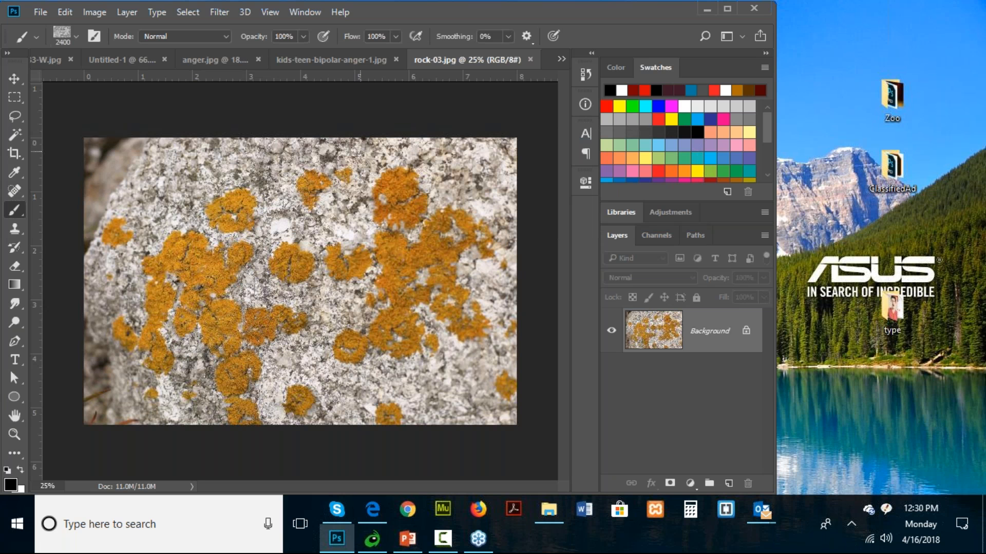
- In anger.jpg, set the foreground color to gray 808080 and stamp the rock brush once over the RAGE text on its layer mask
click(288, 177)
click(196, 59)
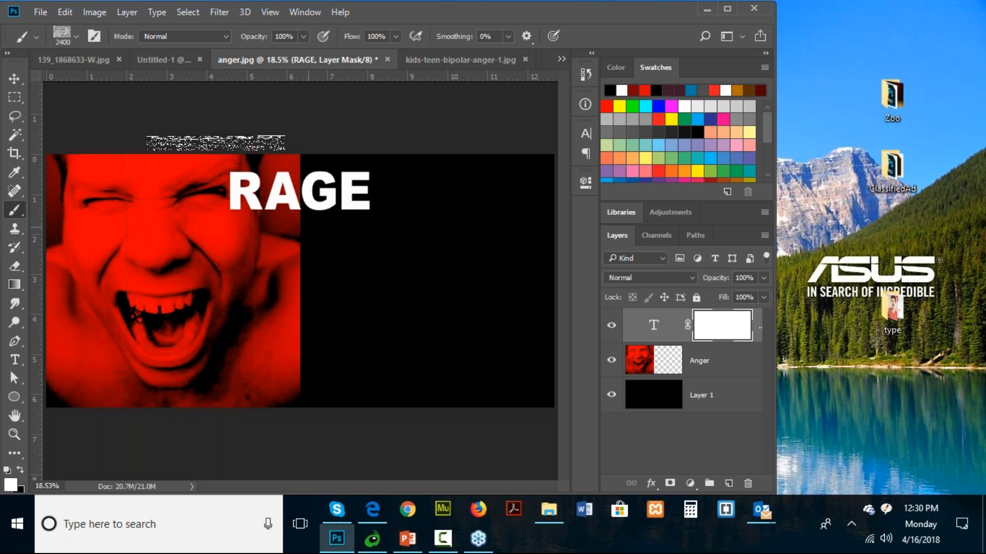
click(9, 485)
text(808080)
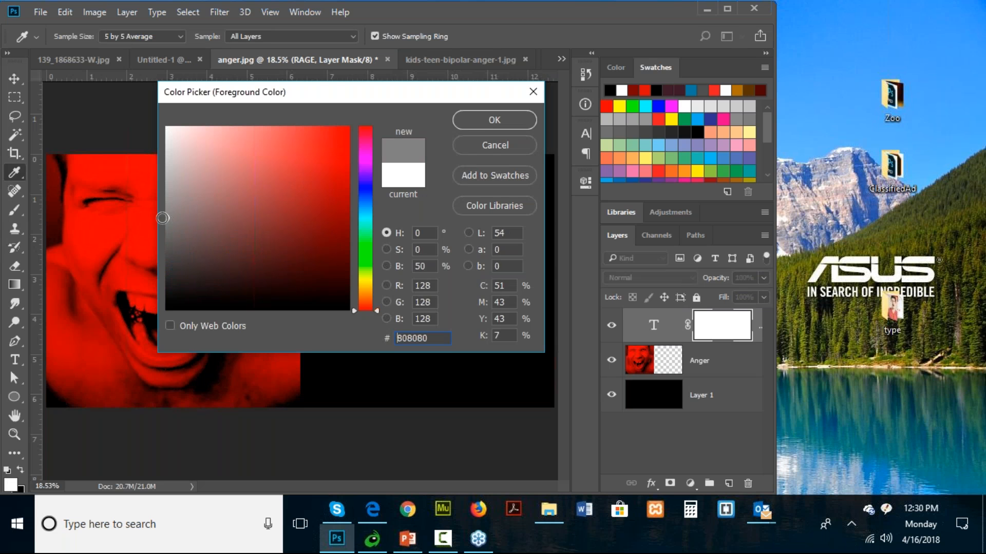
click(494, 121)
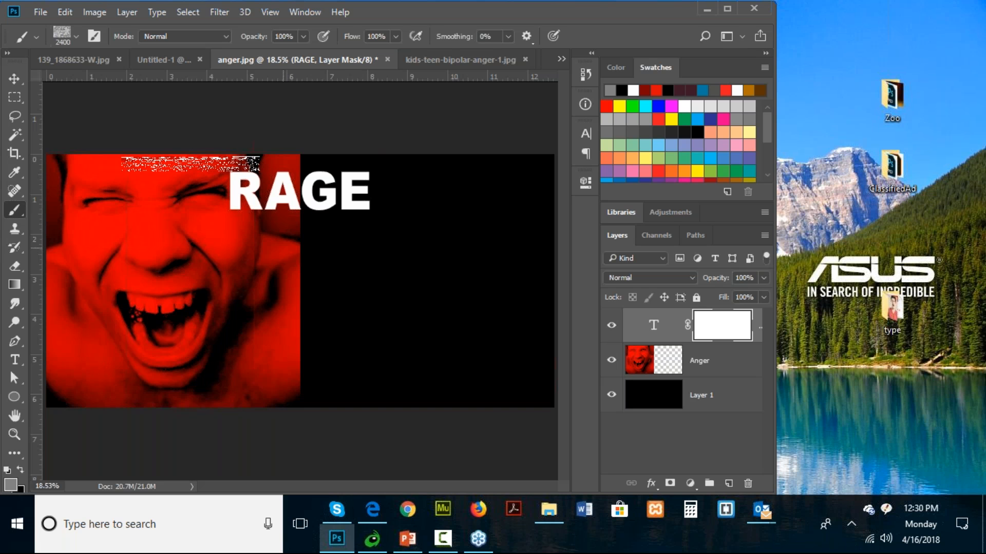
click(190, 165)
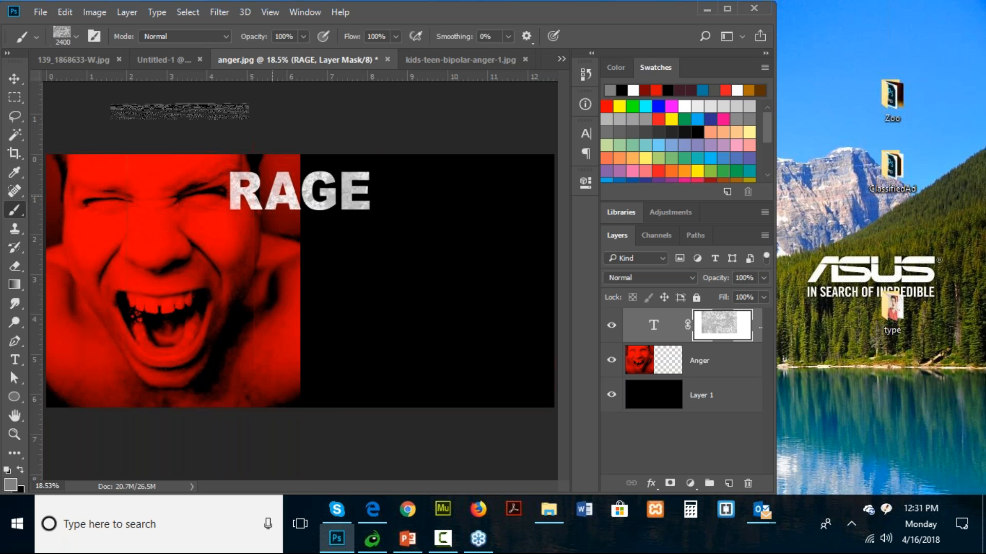
- Lower the opacity of the RAGE text layer to 74%
click(763, 278)
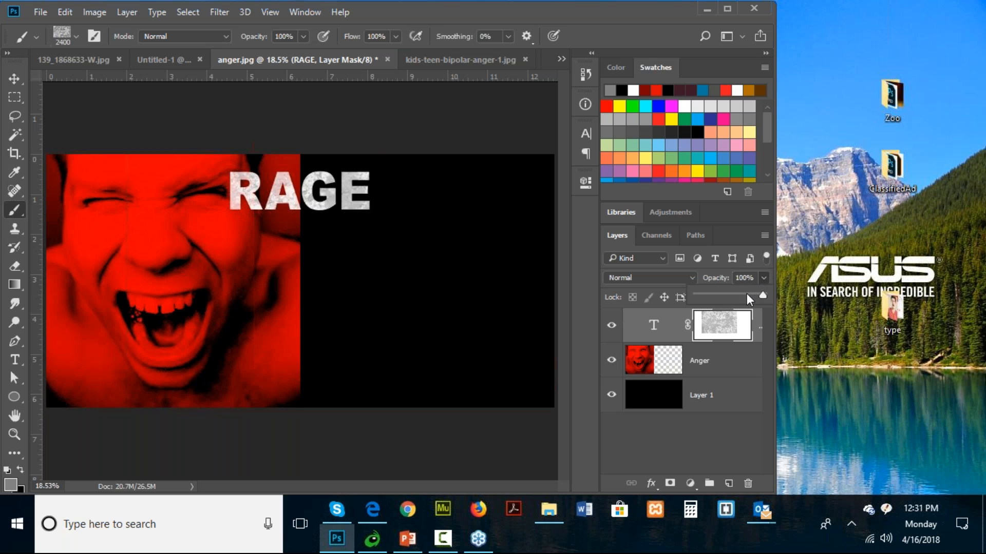
drag(744, 294, 744, 292)
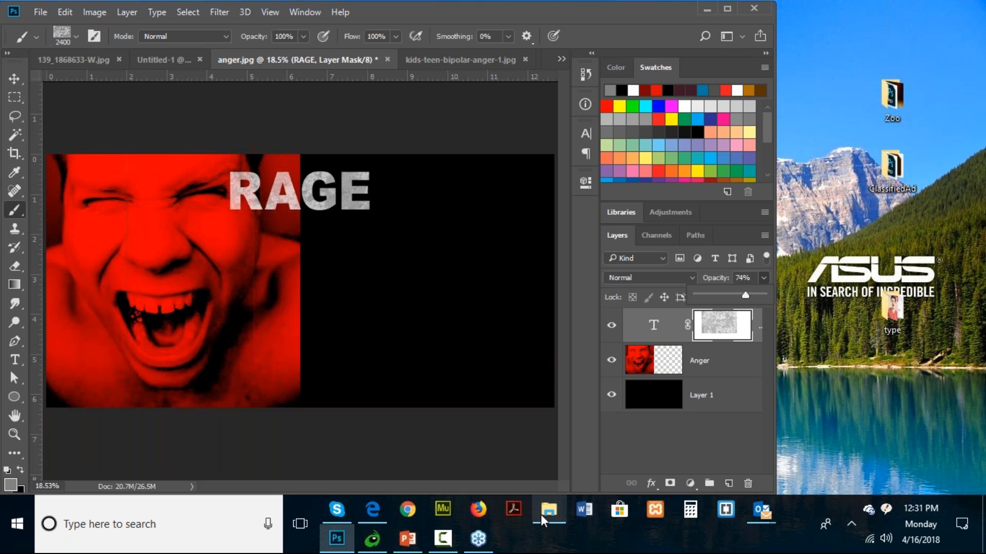
- Draw a paragraph text box about 5.6 by 3.1 inches in the lower black area beside the photo
mouse_move(414, 540)
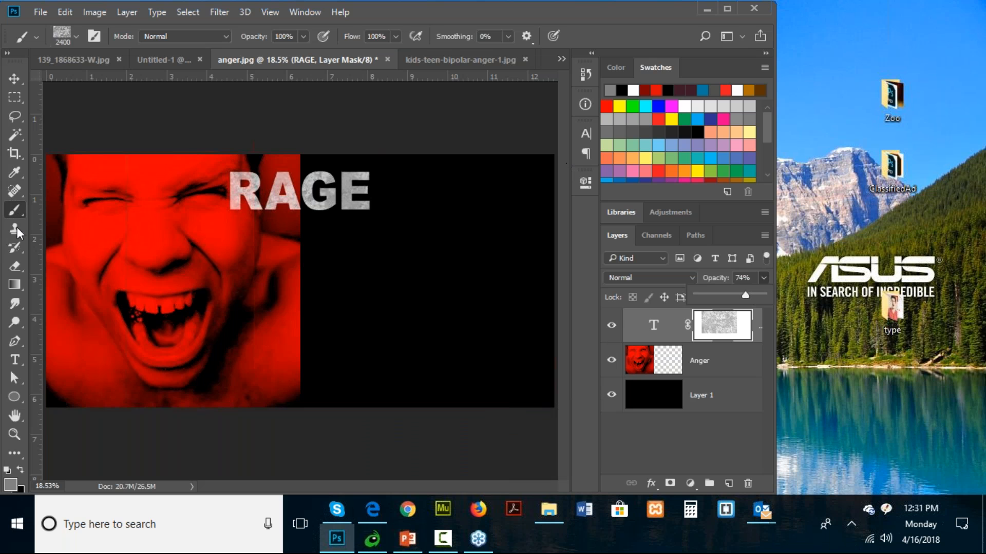
key(t)
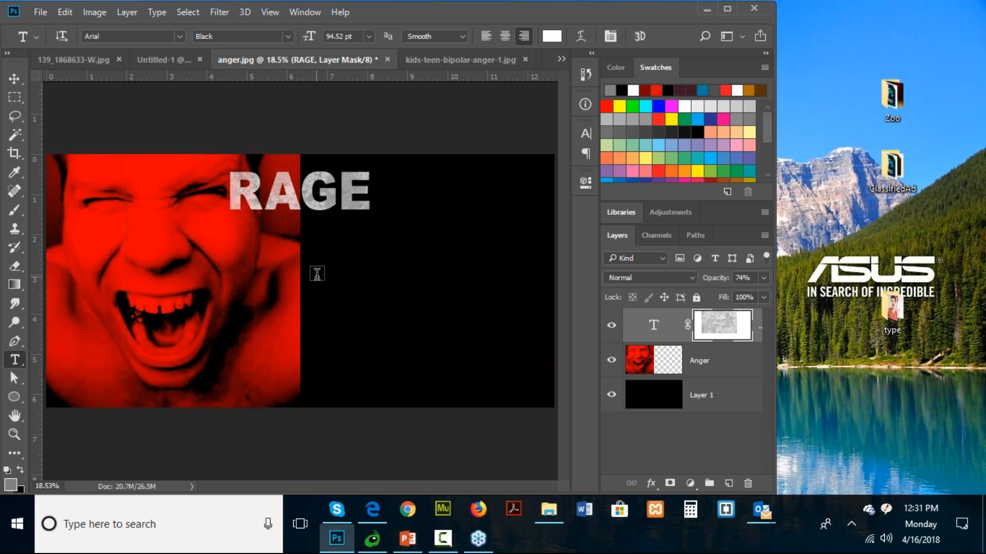
mouse_move(320, 273)
mouse_down()
mouse_move(367, 310)
mouse_move(547, 398)
mouse_up()
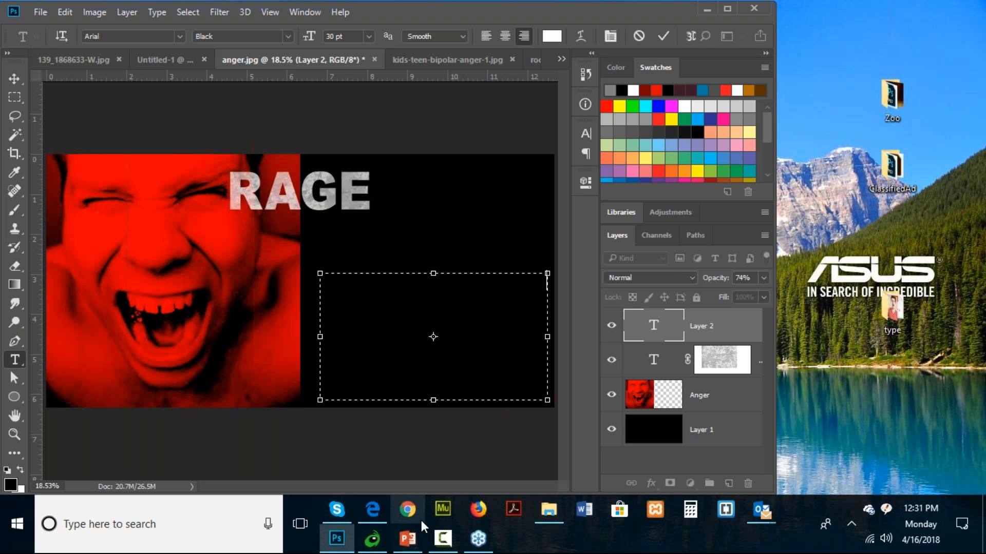
- Switch to the PowerPoint presentation and copy the message text on the "Add more type" slide, from "Your child says" through "for both your sakes."
click(408, 539)
scroll(280, 359, down, 13)
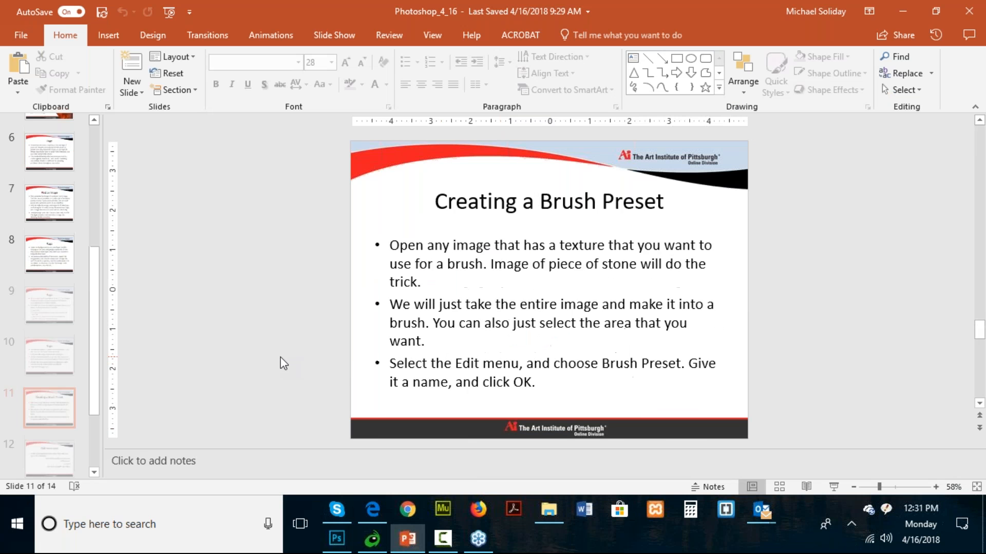
scroll(280, 358, up, 1)
scroll(354, 363, down, 1)
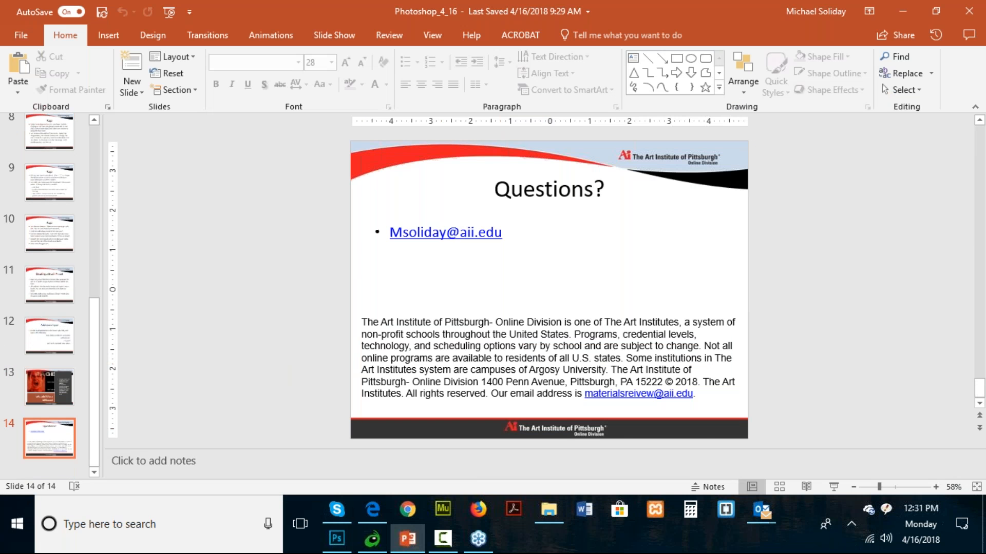
scroll(494, 353, up, 1)
scroll(495, 353, up, 1)
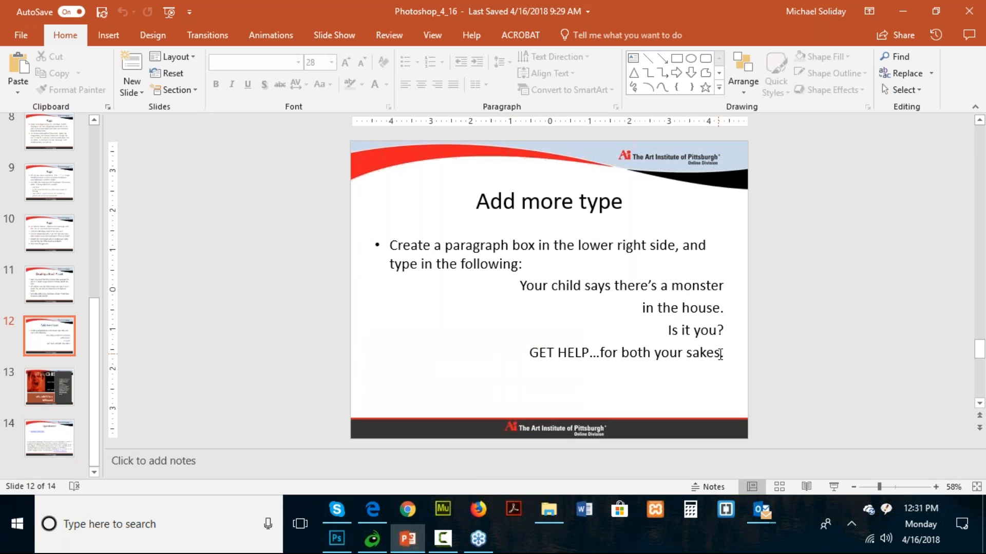
drag(726, 352, 503, 286)
key(ctrl+c)
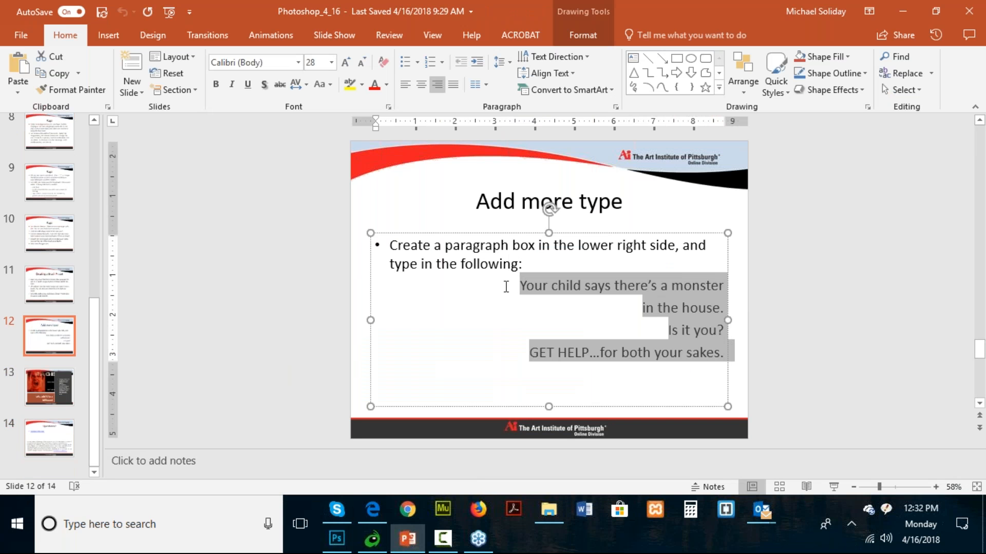
- Return to Photoshop, paste the message into the text box, and widen the box toward the face so the whole text fits
click(336, 538)
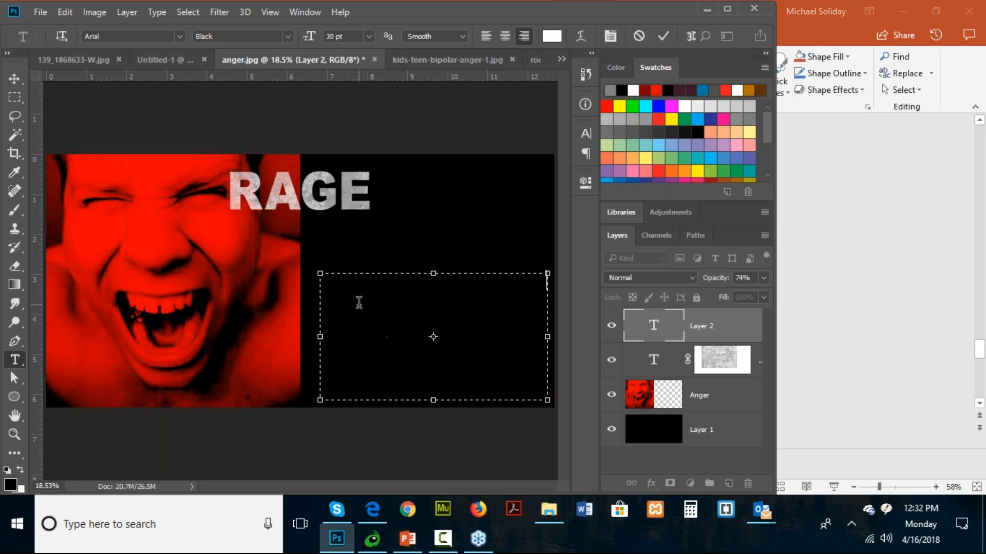
key(ctrl+v)
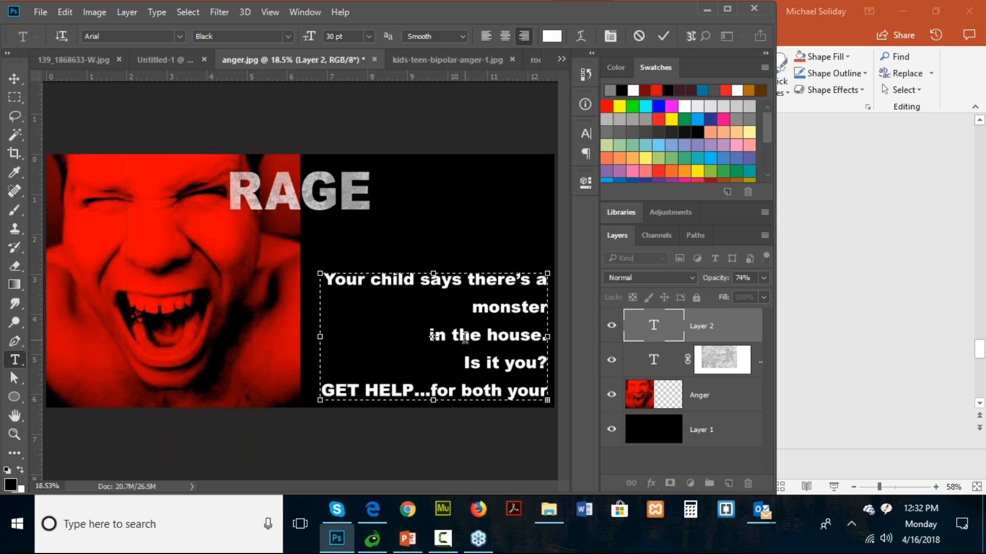
drag(320, 337, 186, 337)
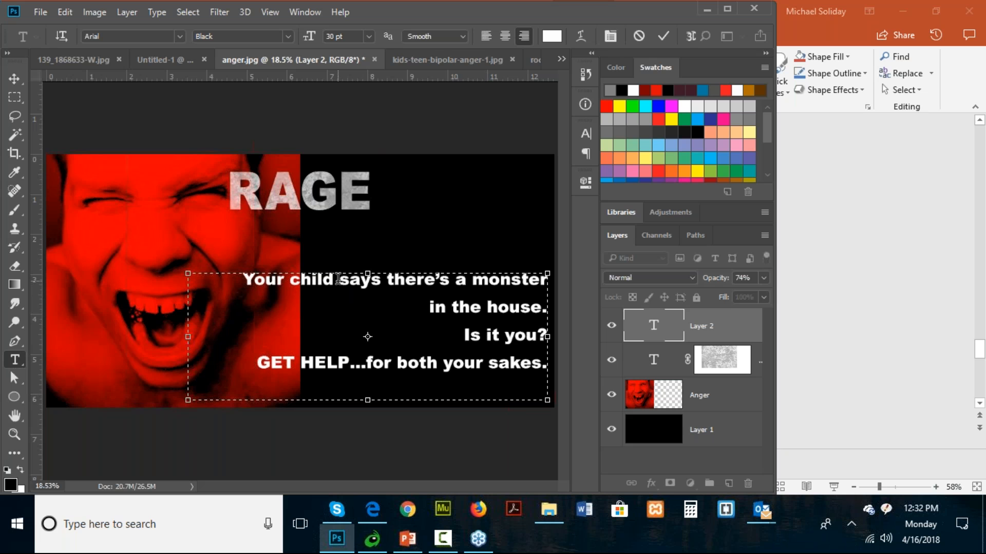
click(268, 143)
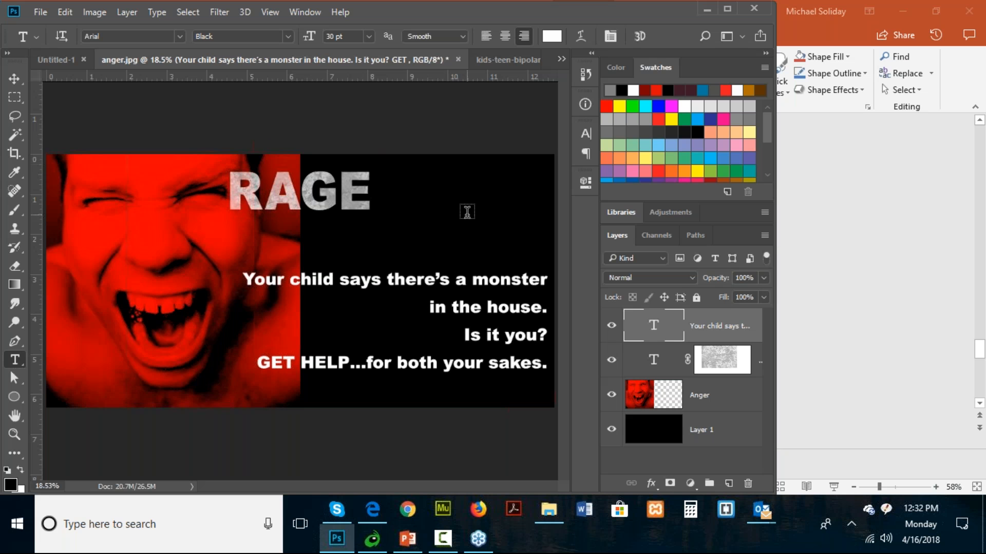
- Flatten the finished RAGE poster into a single background layer
click(42, 12)
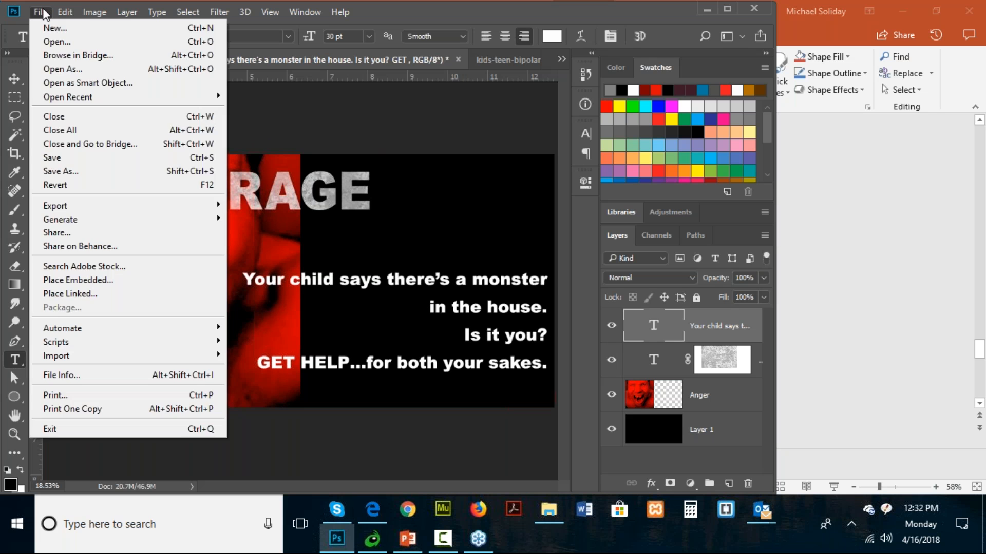
mouse_move(65, 12)
click(63, 14)
click(127, 12)
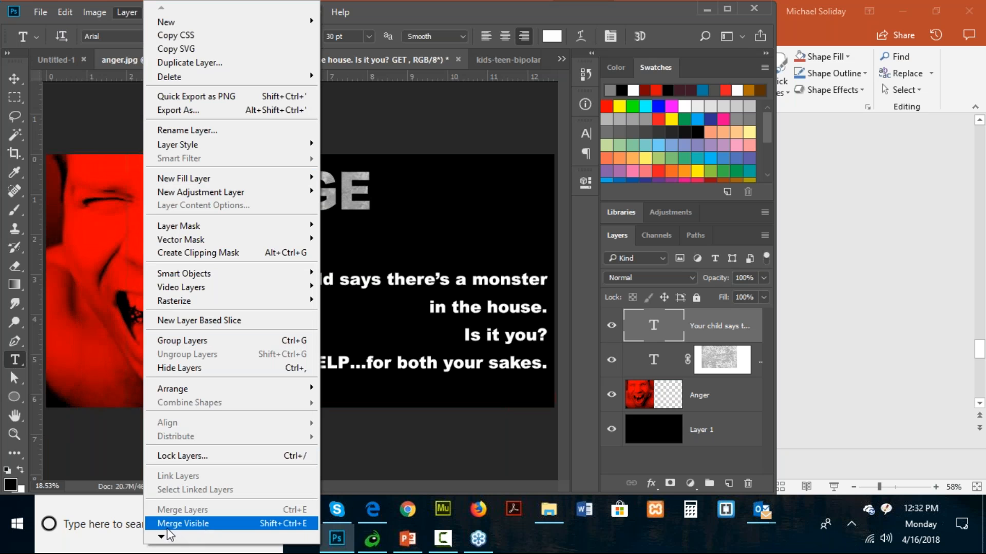
mouse_move(164, 536)
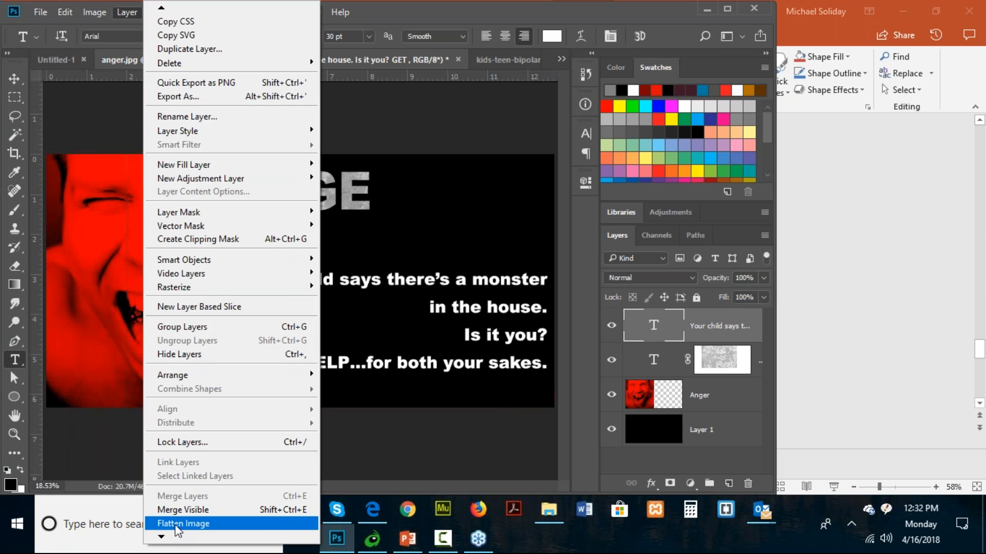
click(177, 525)
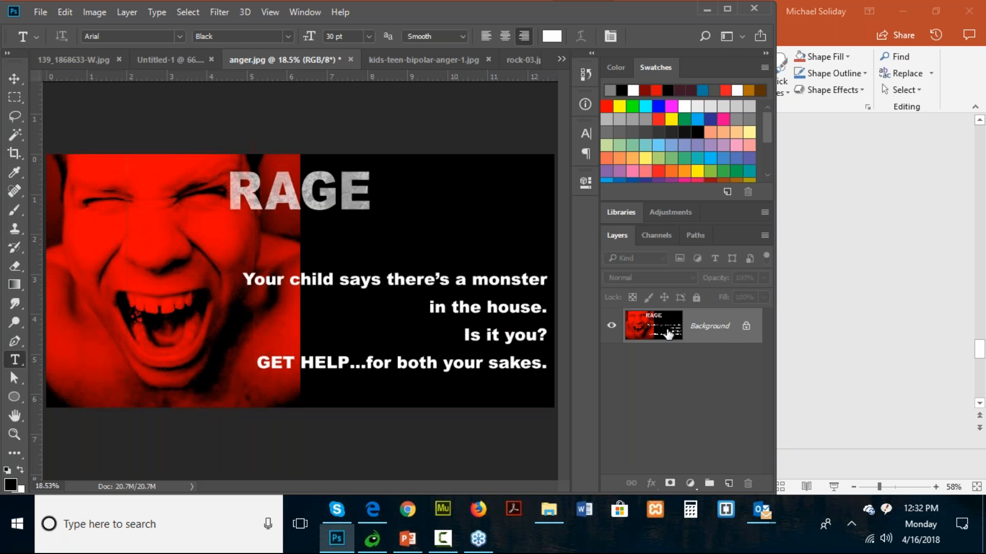
- Open the billboard photo 300_41835217-W from the type folder
click(40, 12)
click(54, 41)
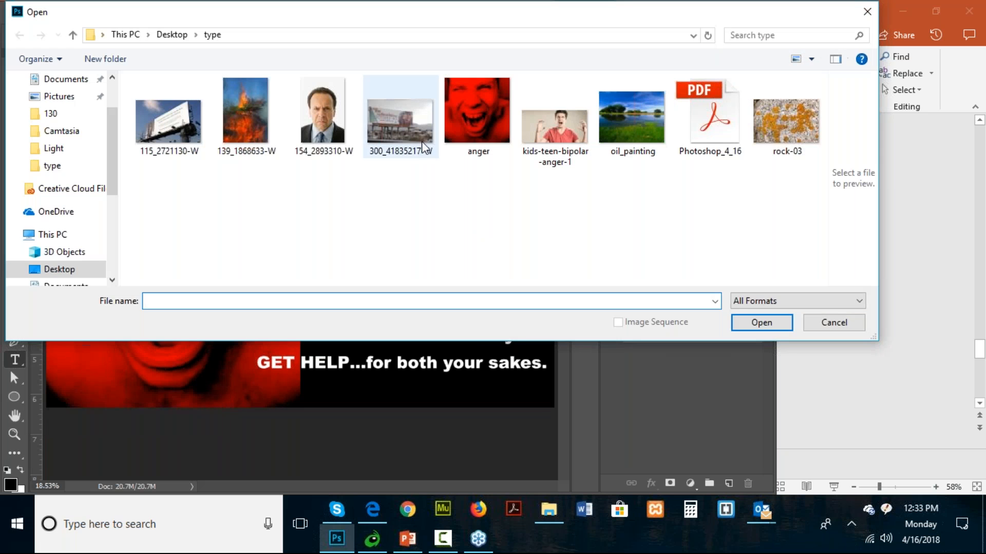
double_click(398, 152)
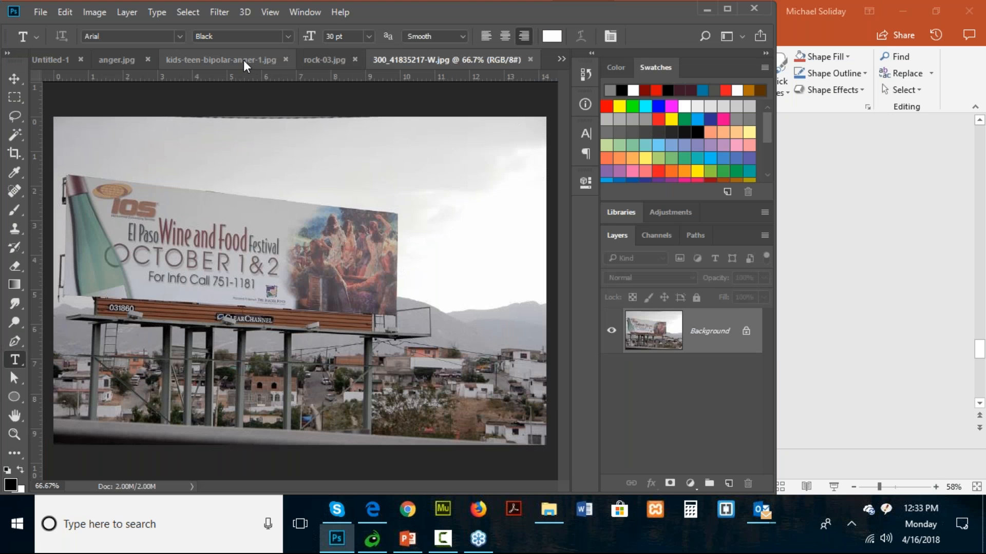
- Close the kids-teen-bipolar-anger-1.jpg document without saving, and close rock-03.jpg
click(286, 60)
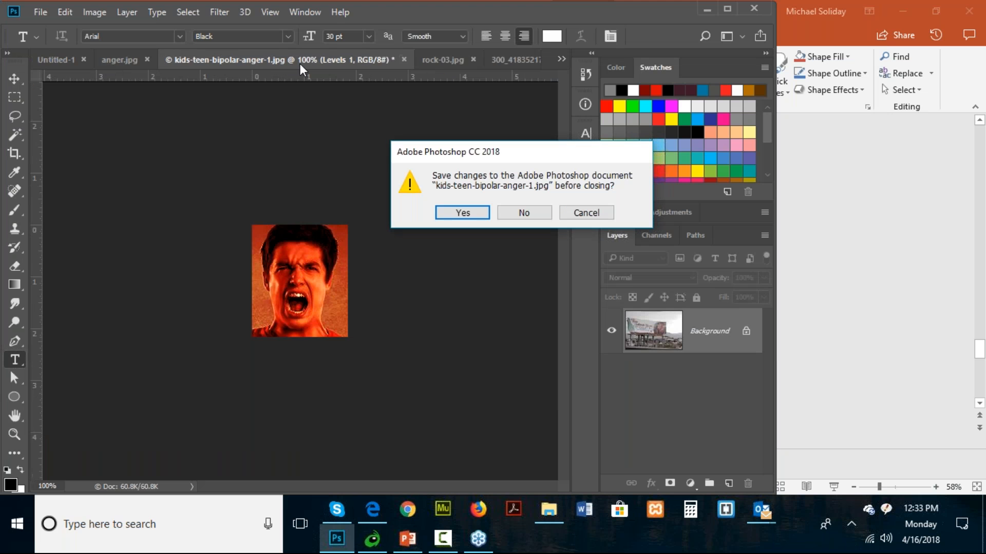
key(n)
click(324, 60)
click(440, 60)
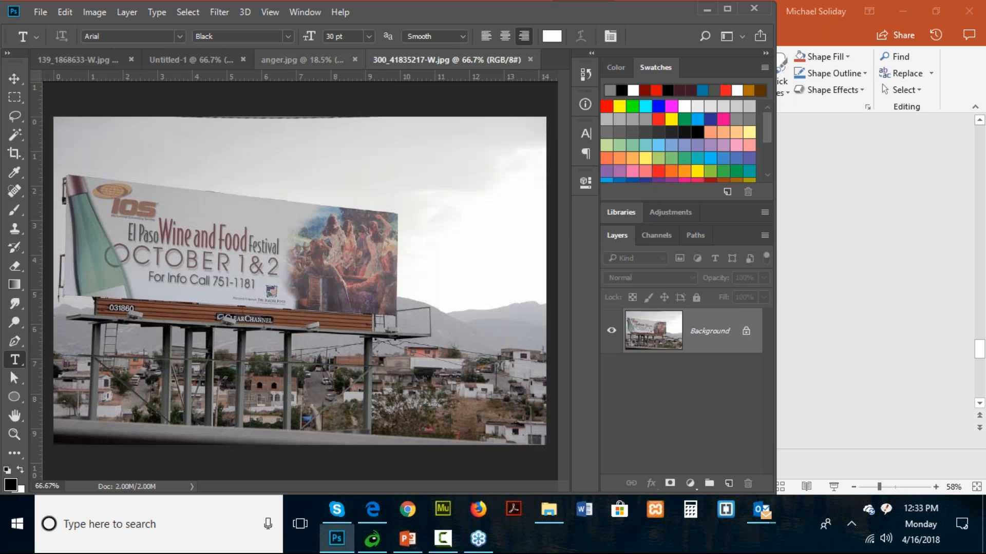
- Copy the flattened poster from anger.jpg into the 300_41835217-W billboard photo and scale it proportionally to 30%
click(276, 60)
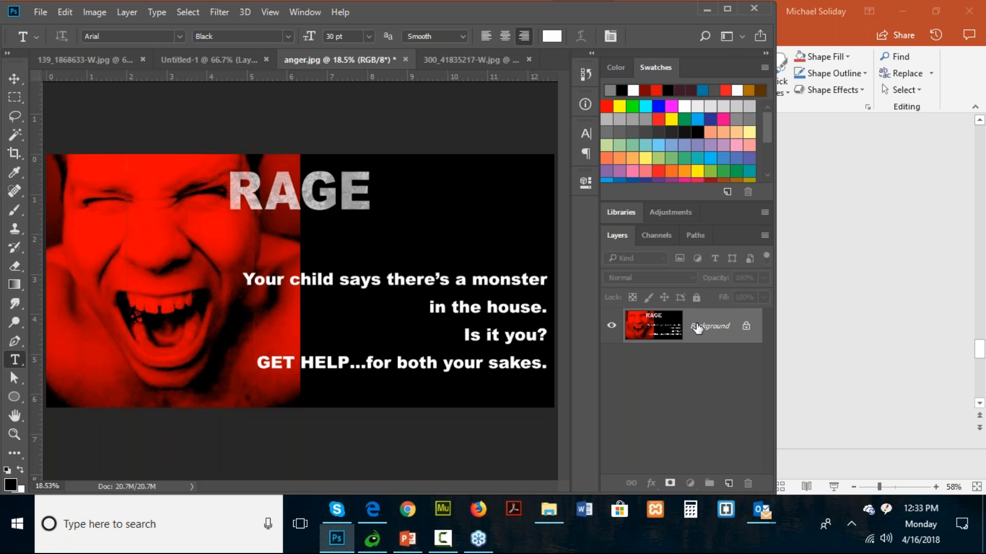
drag(697, 328, 339, 174)
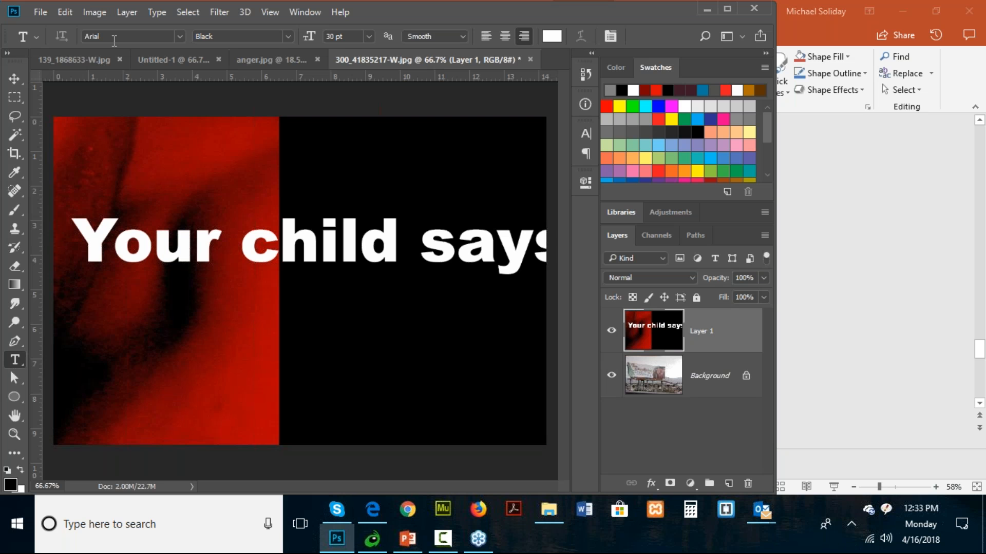
key(ctrl+t)
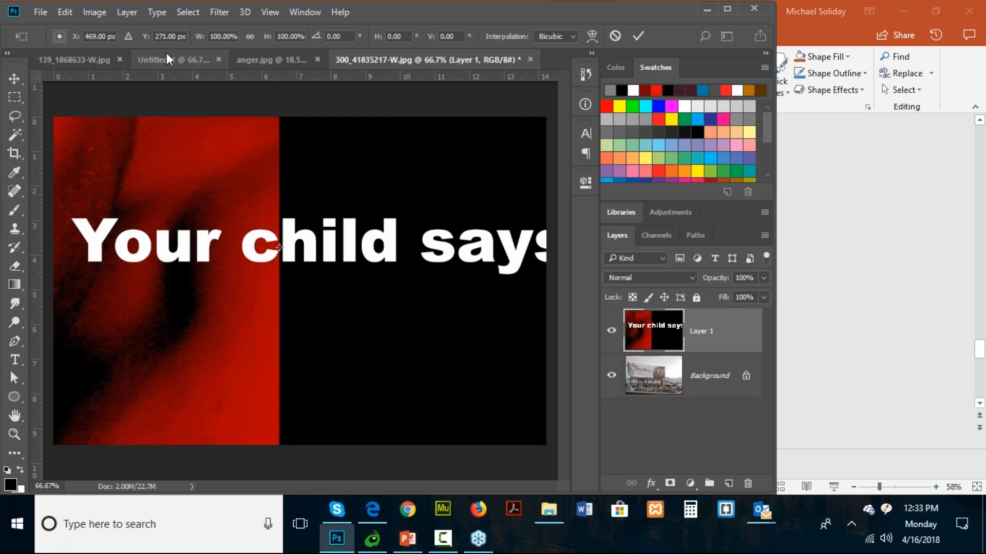
click(250, 36)
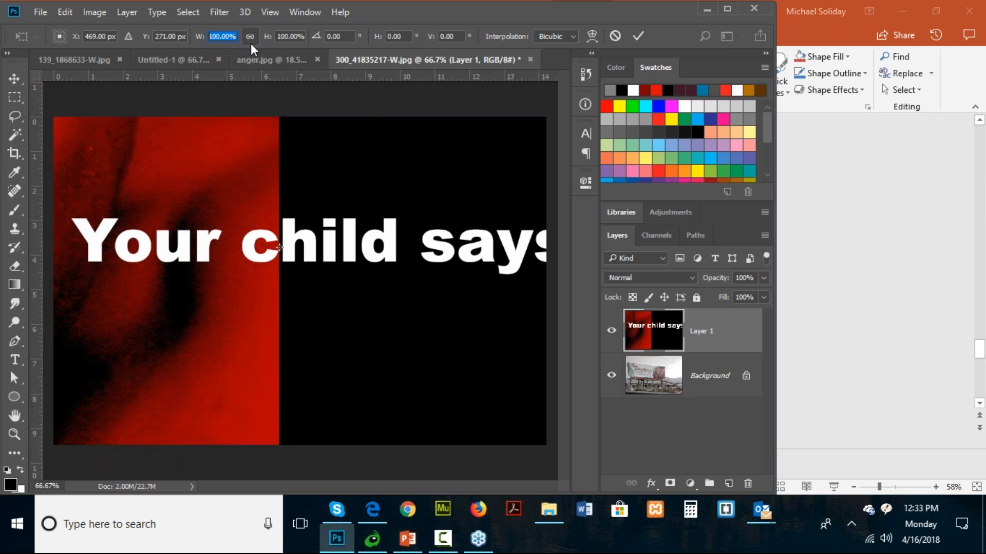
text(50)
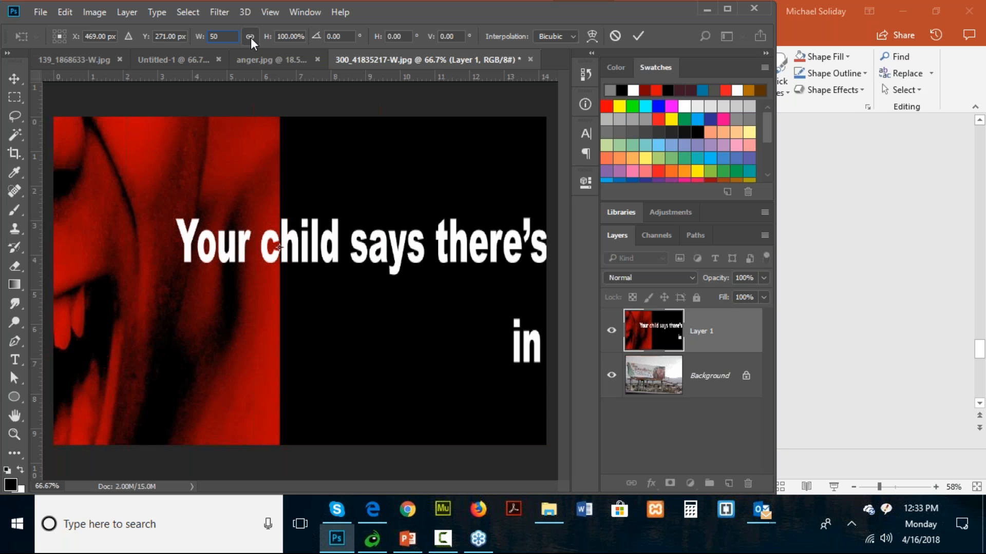
key(Return)
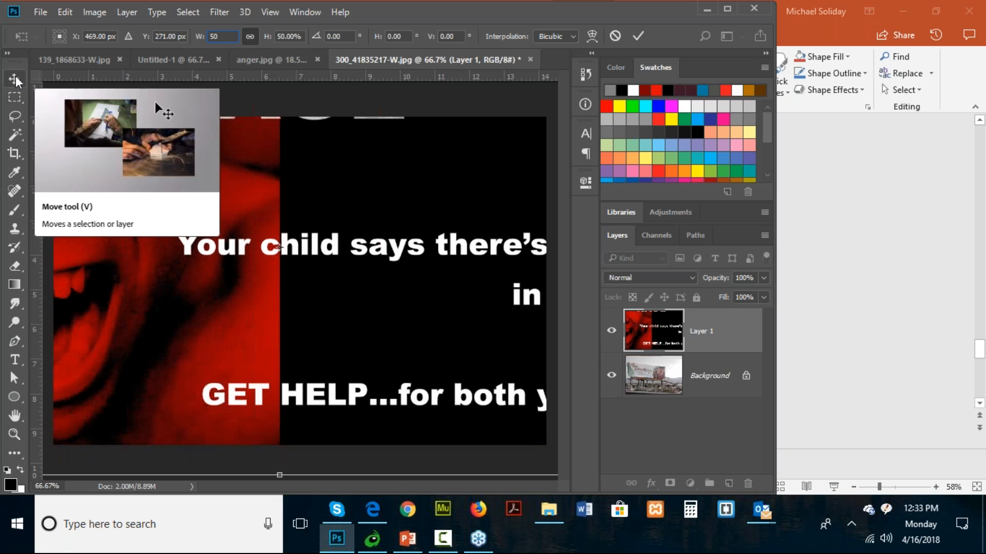
drag(225, 36, 181, 35)
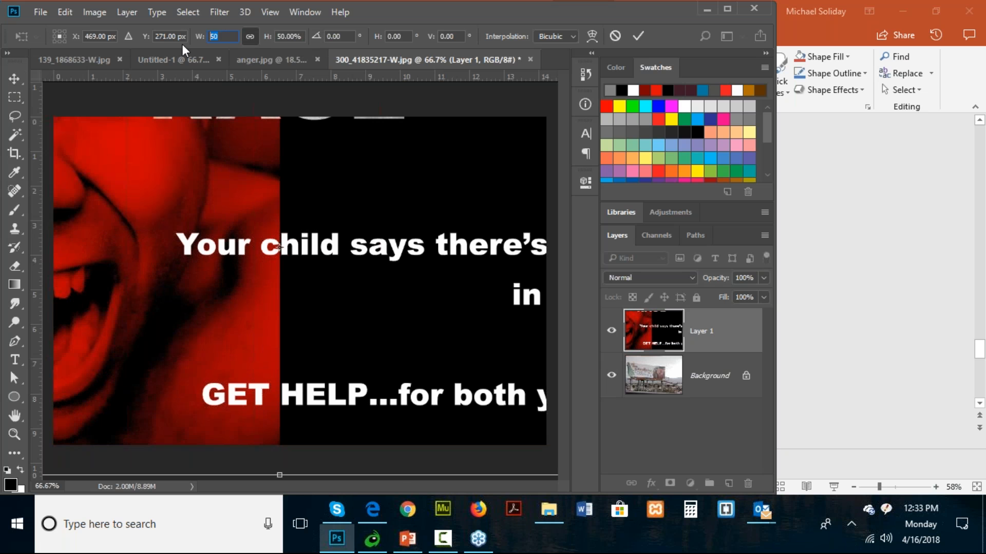
text(30)
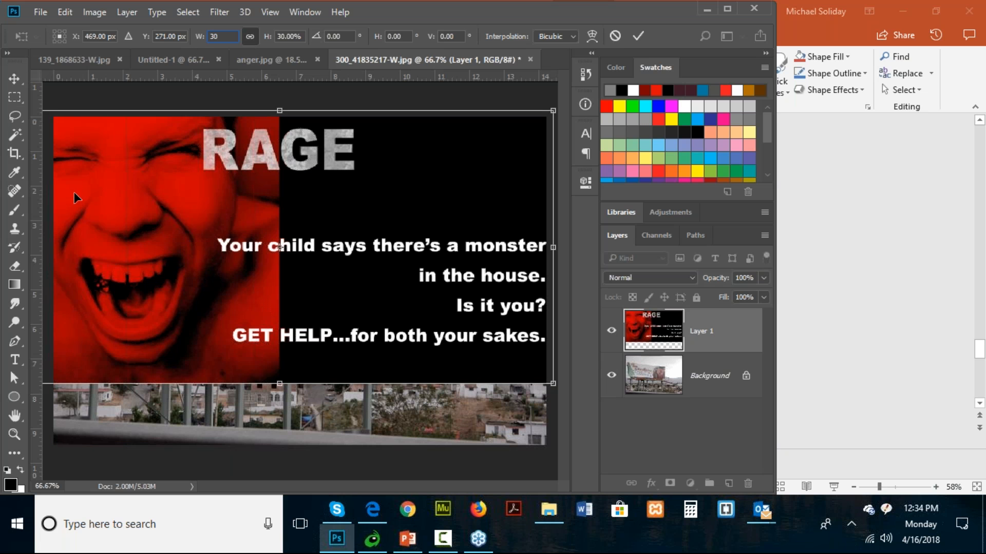
click(22, 81)
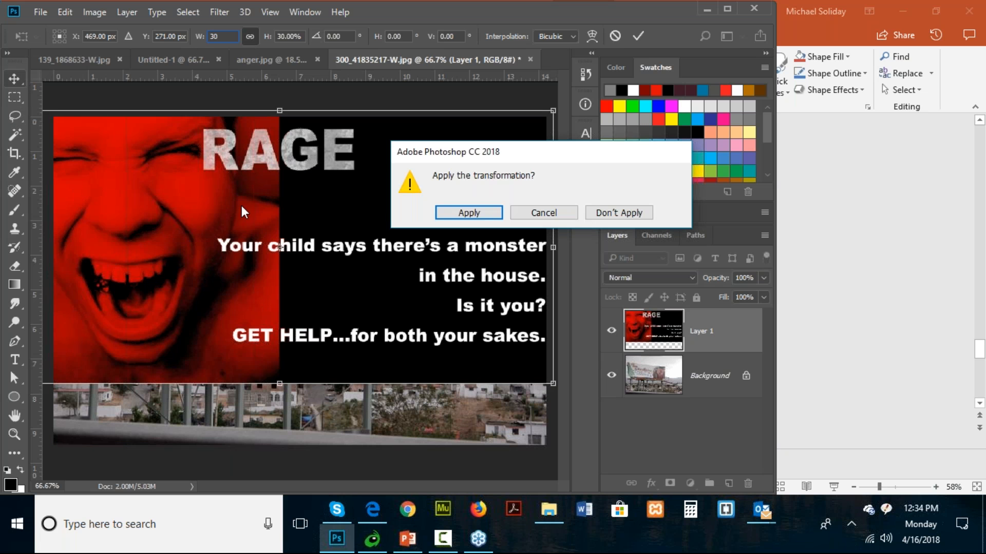
click(445, 216)
- Move the poster layer over the billboard so its left edges roughly align, and lower the layer opacity to 70%
drag(189, 221, 279, 233)
drag(190, 245, 178, 244)
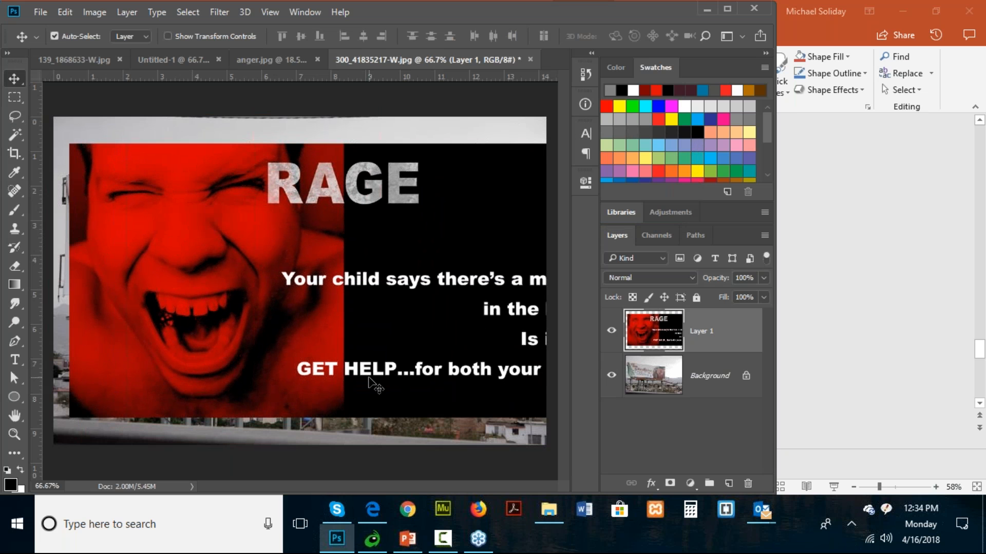
click(763, 278)
drag(744, 298, 742, 299)
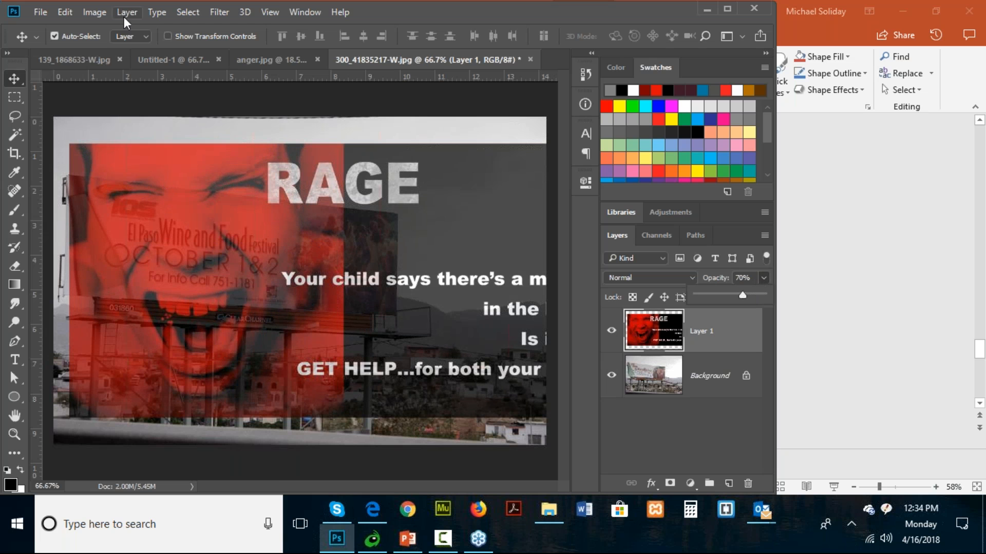
- Distort the poster layer so its two left corners sit on the billboard's left corners
click(64, 12)
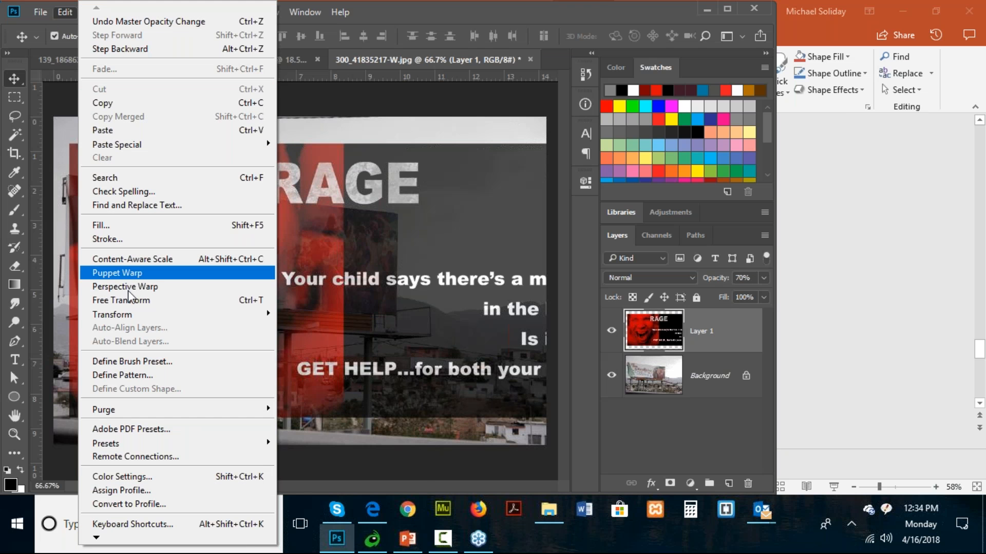
mouse_move(124, 312)
click(318, 375)
drag(69, 148, 68, 176)
drag(70, 420, 65, 298)
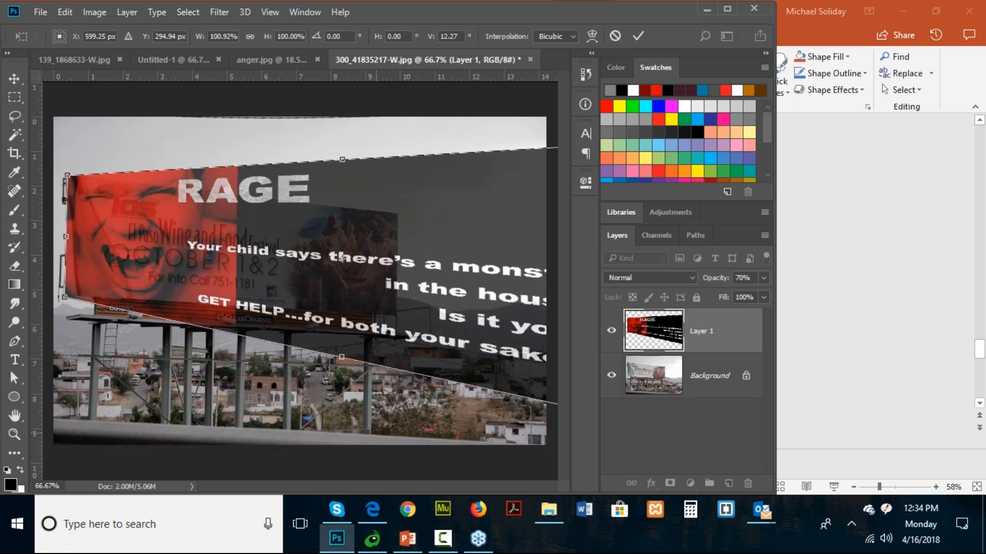
- Fit the poster's right corners to the billboard's right corners, apply the distortion, and set the layer opacity to 100%
drag(454, 316, 332, 315)
drag(495, 284, 353, 285)
drag(235, 266, 360, 266)
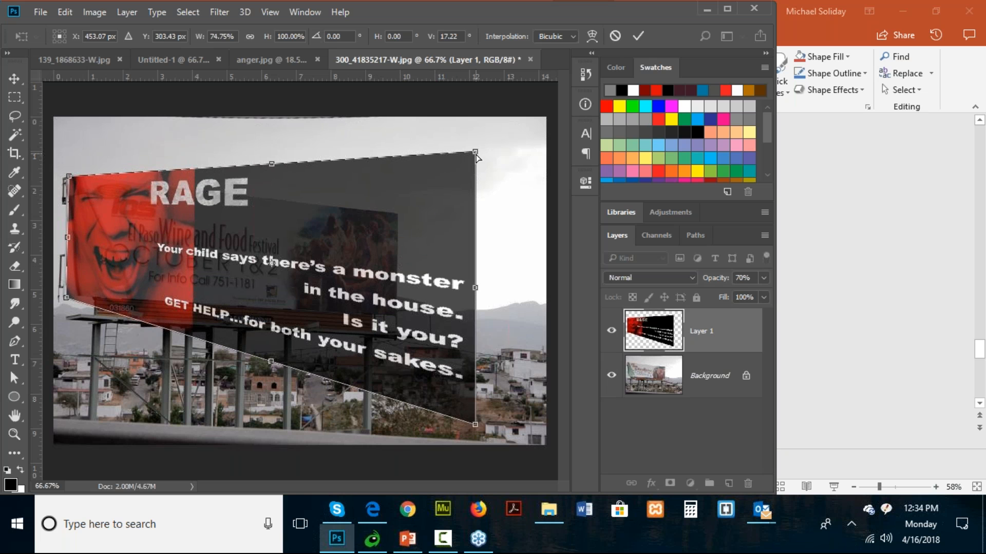
drag(475, 155, 397, 225)
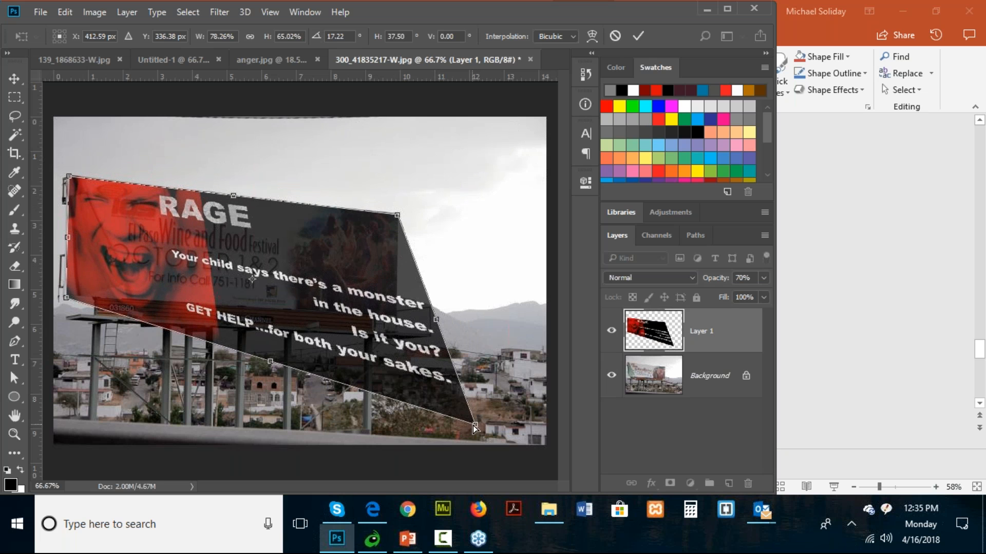
drag(476, 427, 393, 318)
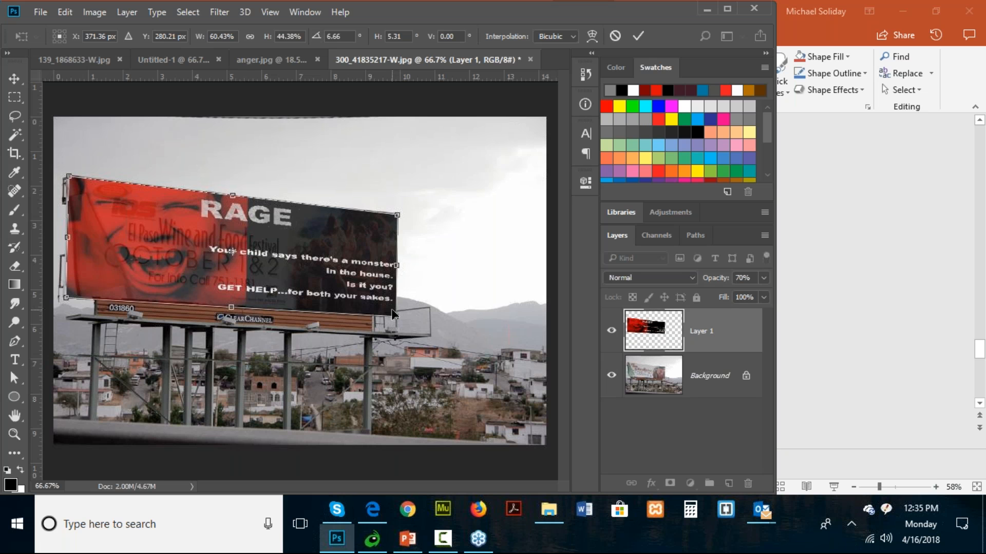
key(Return)
click(764, 278)
drag(744, 296, 795, 300)
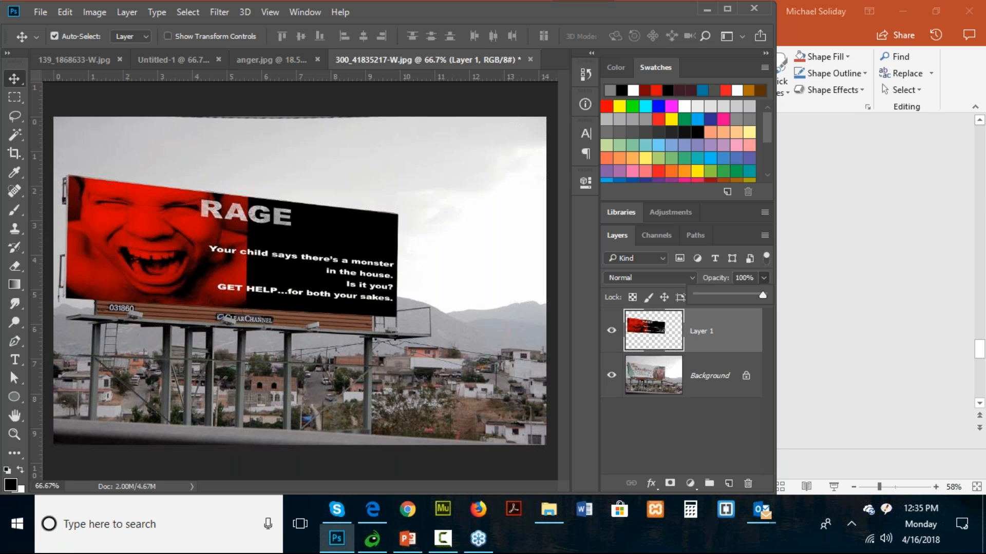
- Open the second billboard photo, 115_2721130-W, from the type folder
click(40, 13)
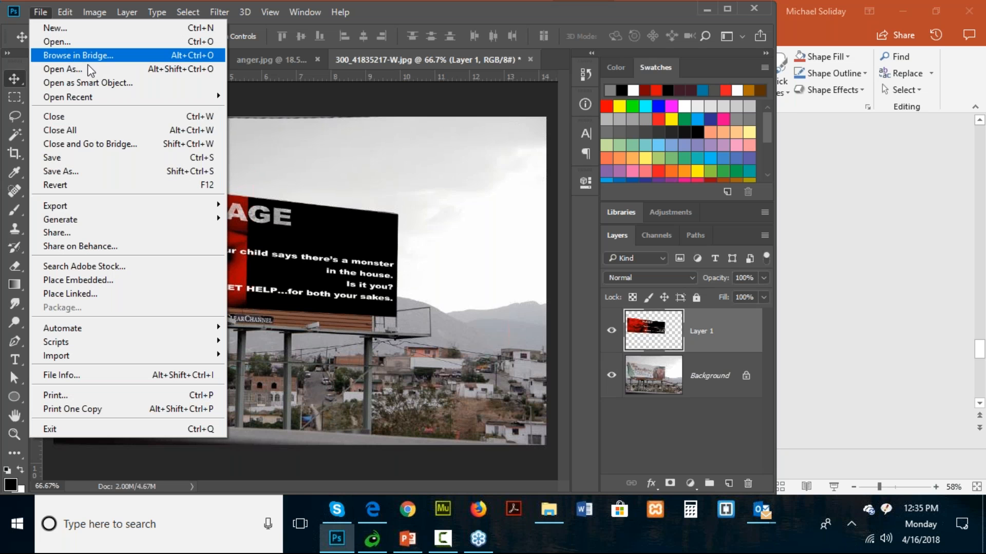
click(111, 46)
click(389, 125)
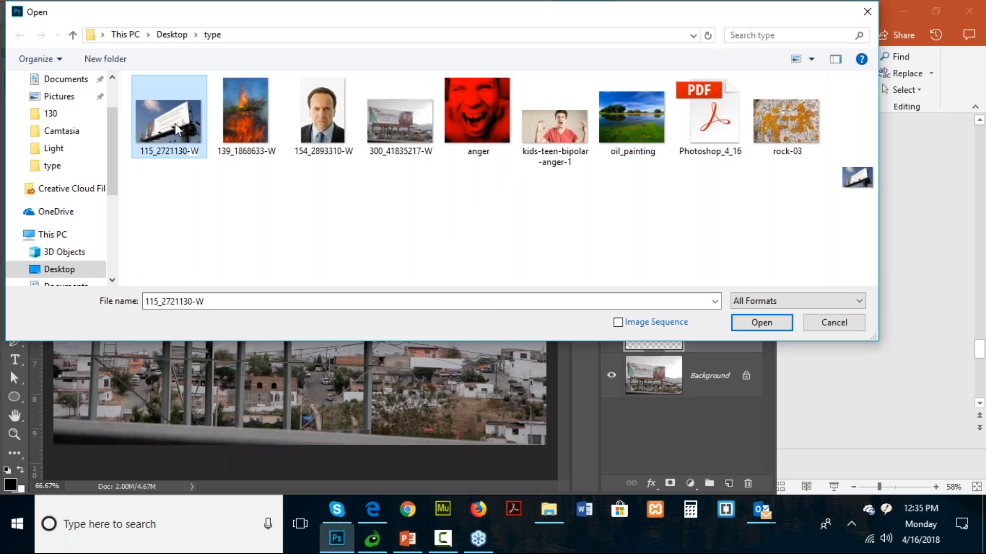
double_click(177, 129)
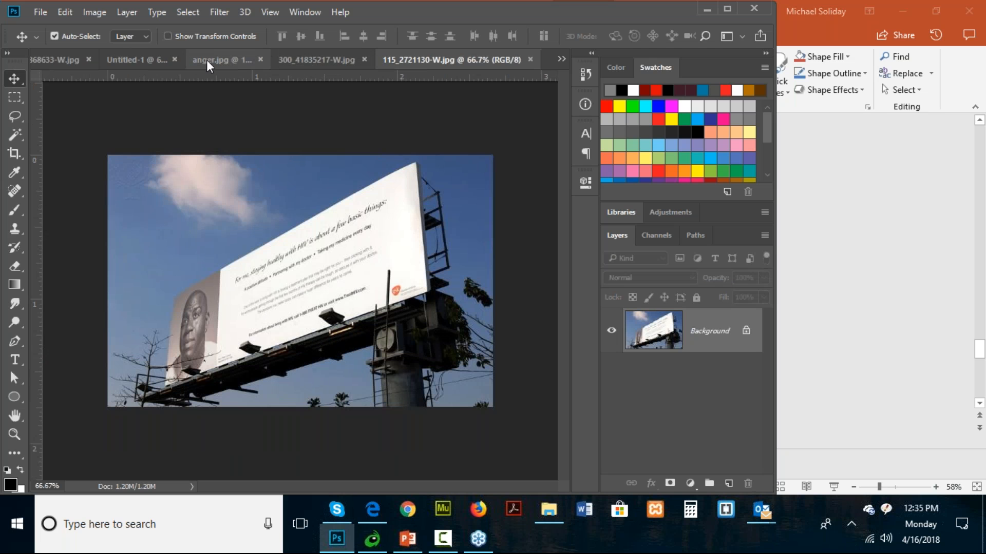
- Copy the distorted poster layer from 300_41835217-W.jpg into the 115_2721130-W.jpg billboard photo
click(128, 65)
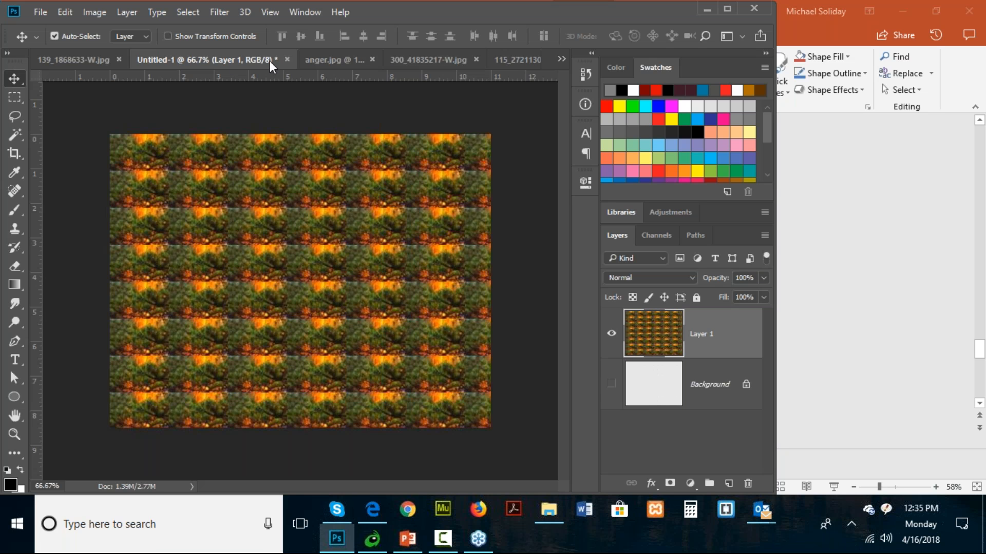
click(424, 58)
drag(708, 336, 361, 302)
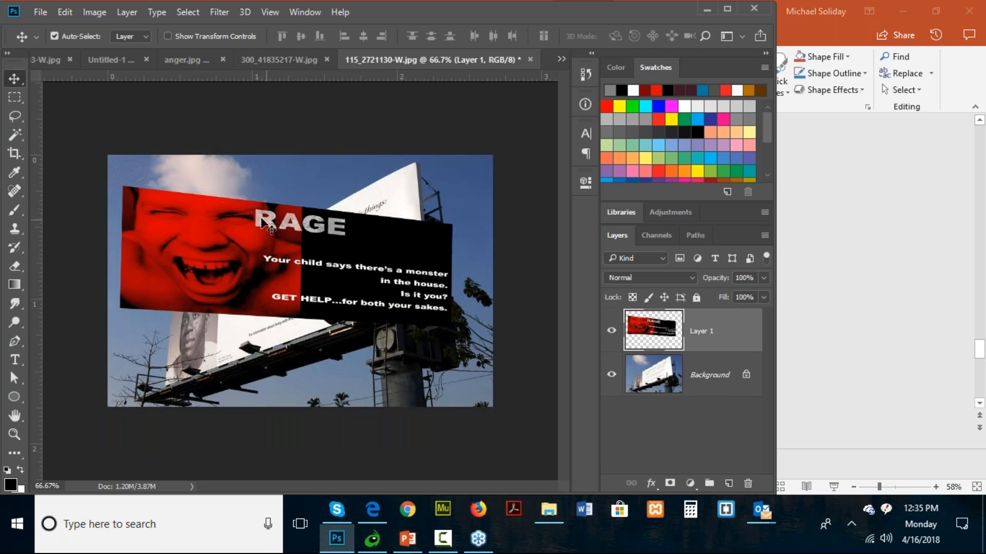
- Distort the poster layer so its four corners fit the angled billboard's face, and apply the transformation
click(63, 13)
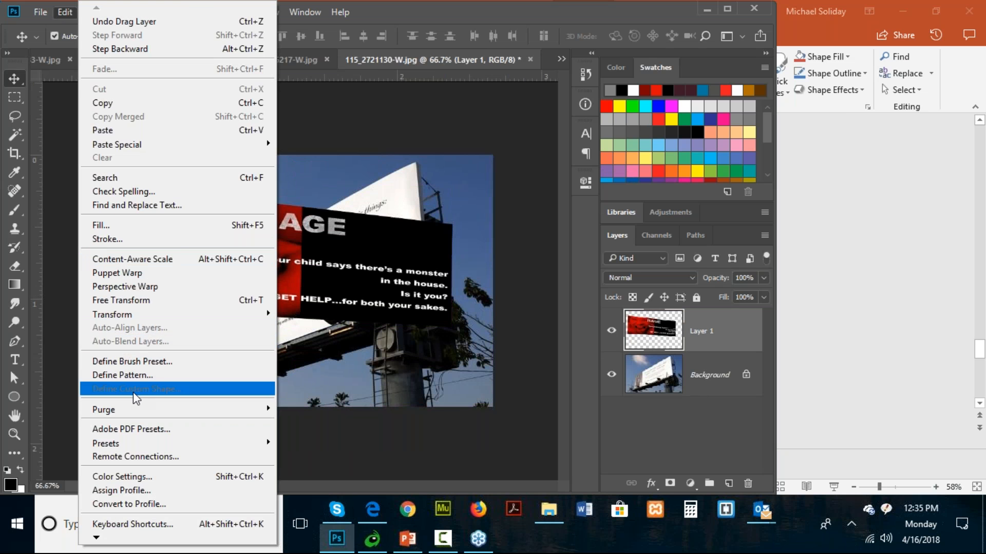
mouse_move(144, 314)
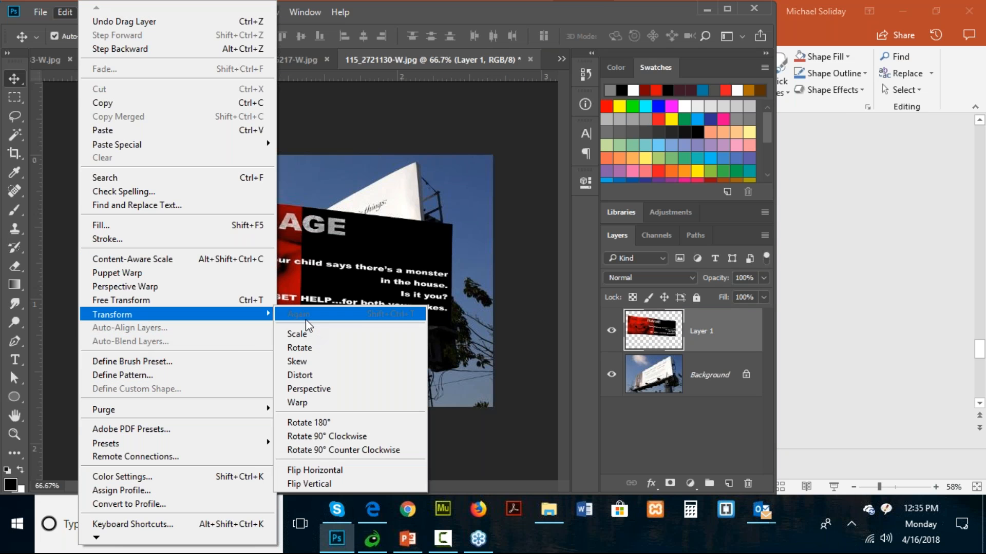
click(300, 376)
drag(121, 191, 172, 292)
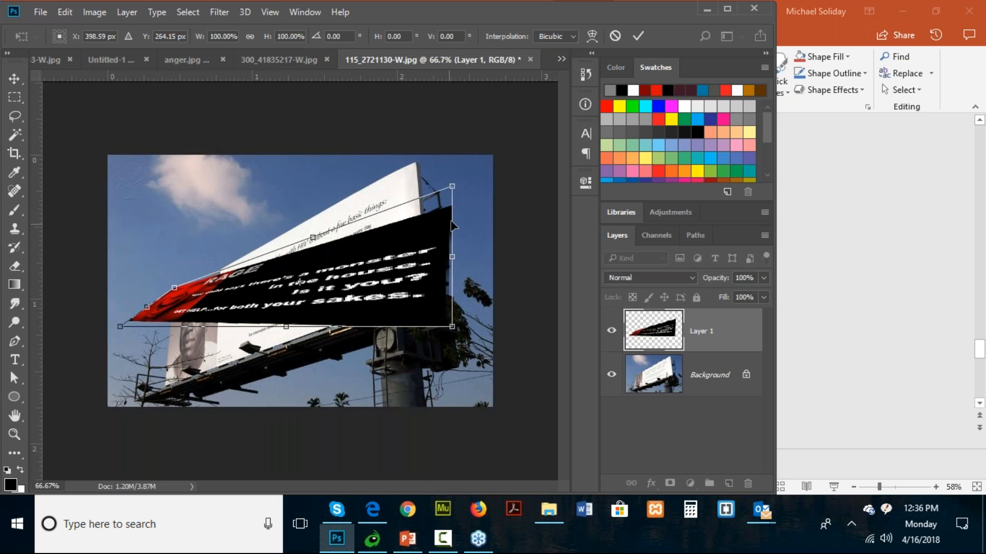
drag(452, 187, 410, 155)
drag(447, 330, 435, 296)
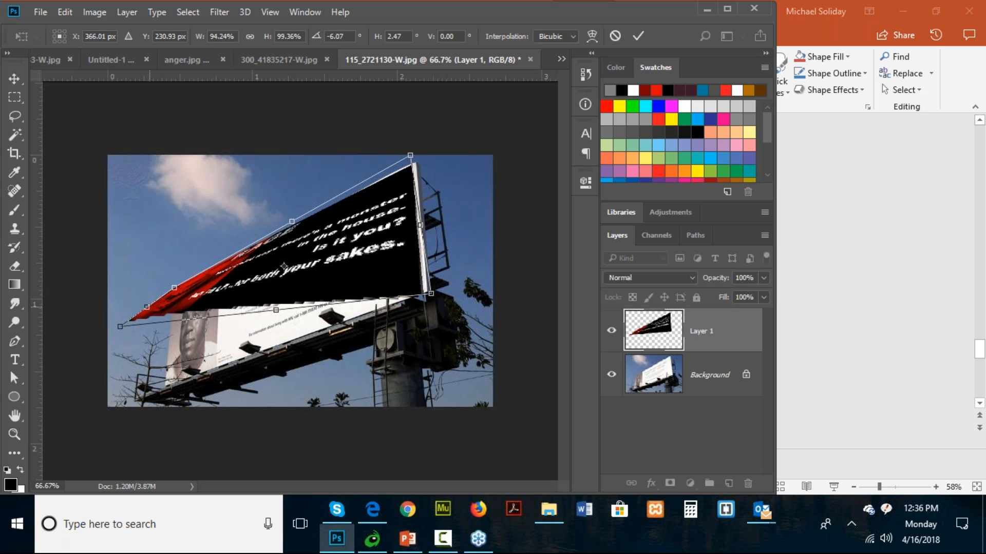
drag(125, 328, 165, 406)
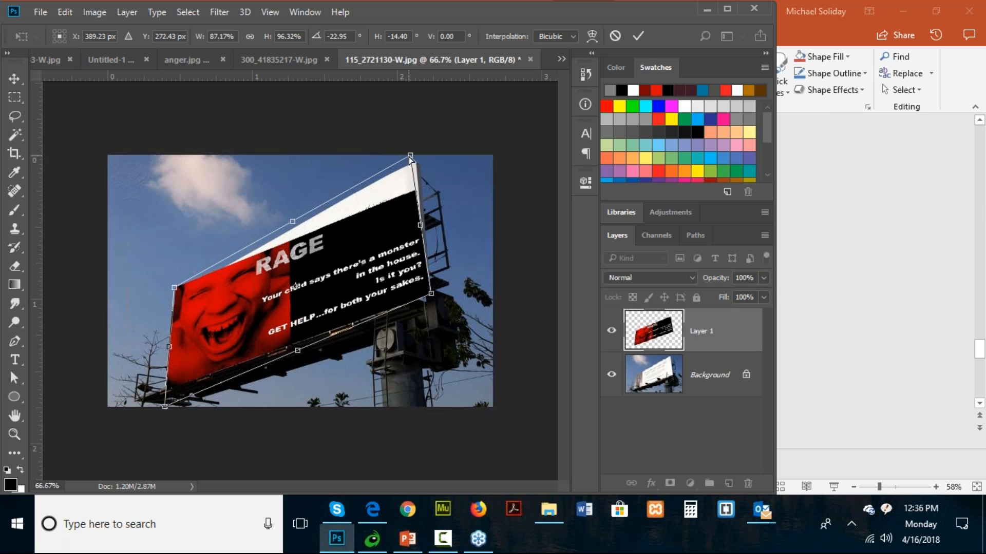
drag(410, 158, 411, 121)
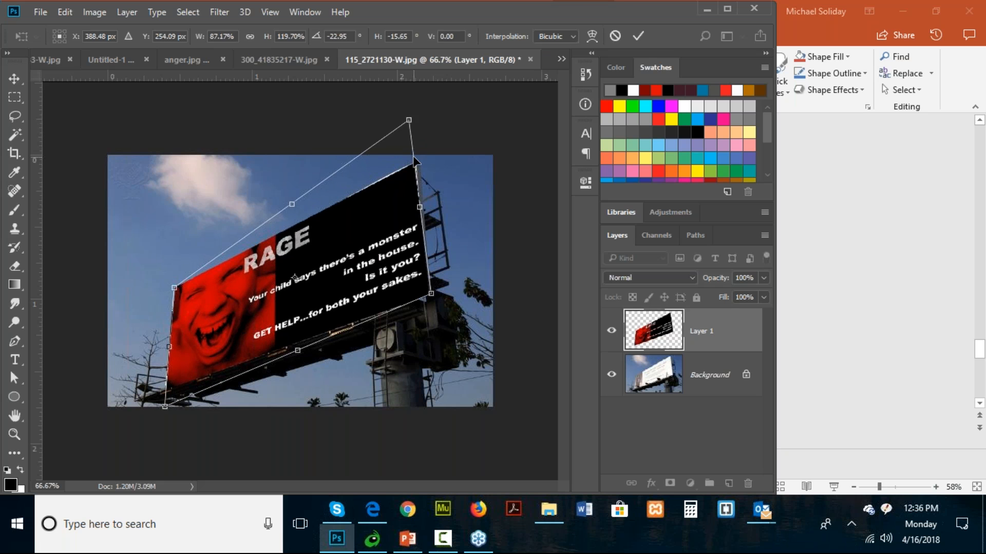
key(Return)
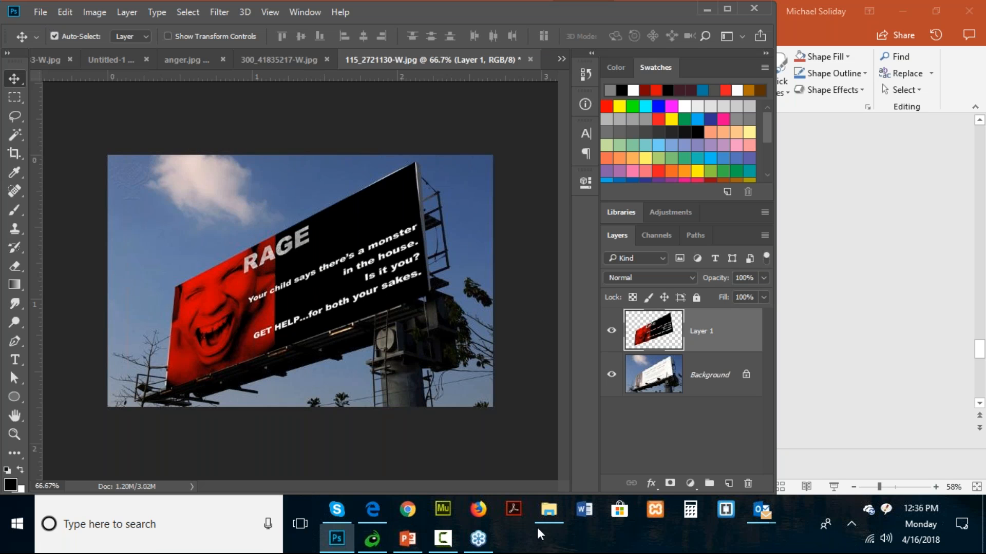
- Browse the images in the CS Tricks folder under Pictures in File Explorer, and return to the billboard document in Photoshop
click(549, 519)
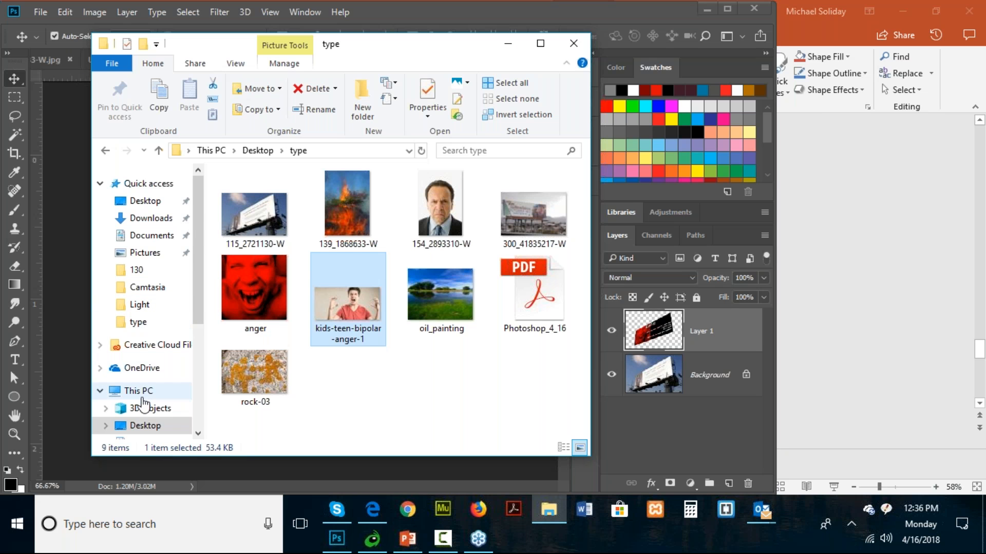
click(132, 252)
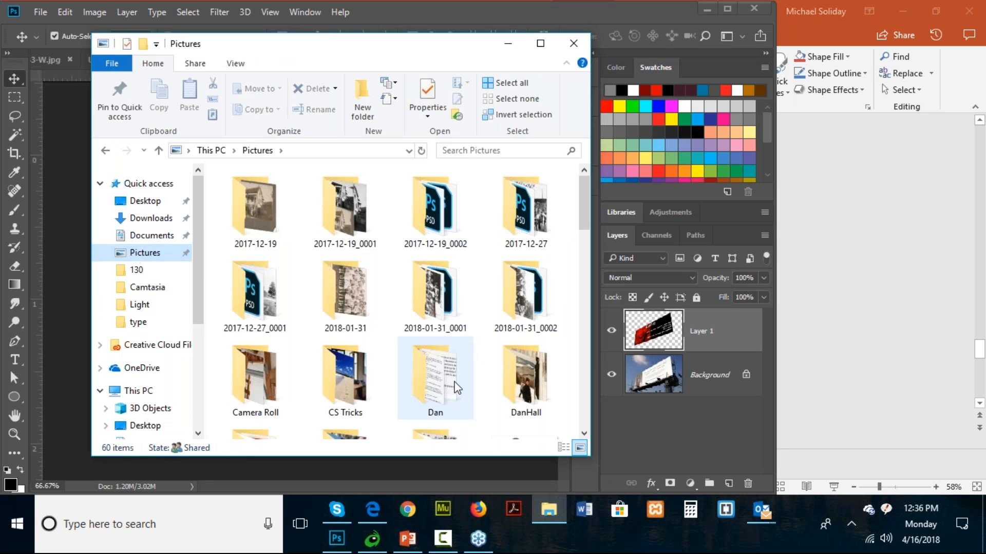
scroll(451, 393, down, 2)
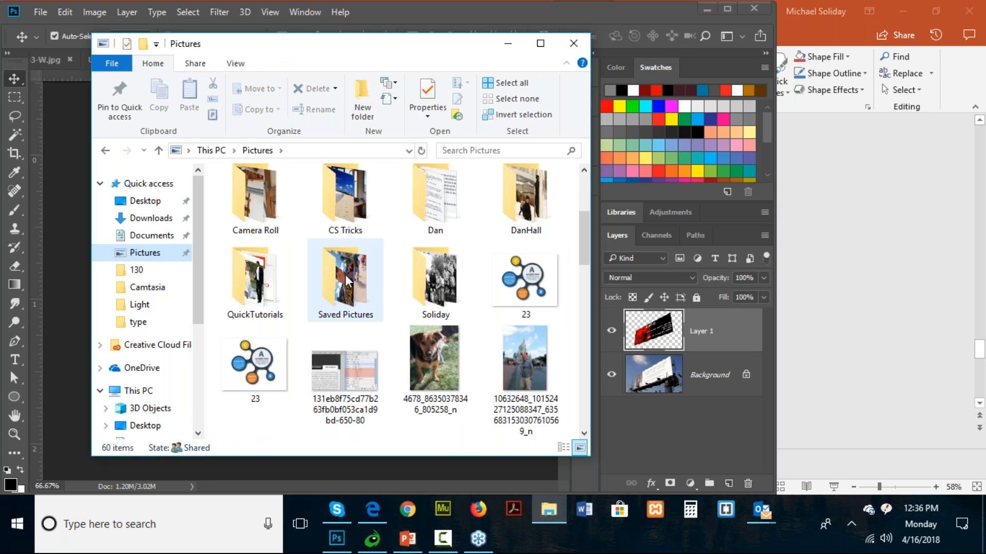
double_click(332, 192)
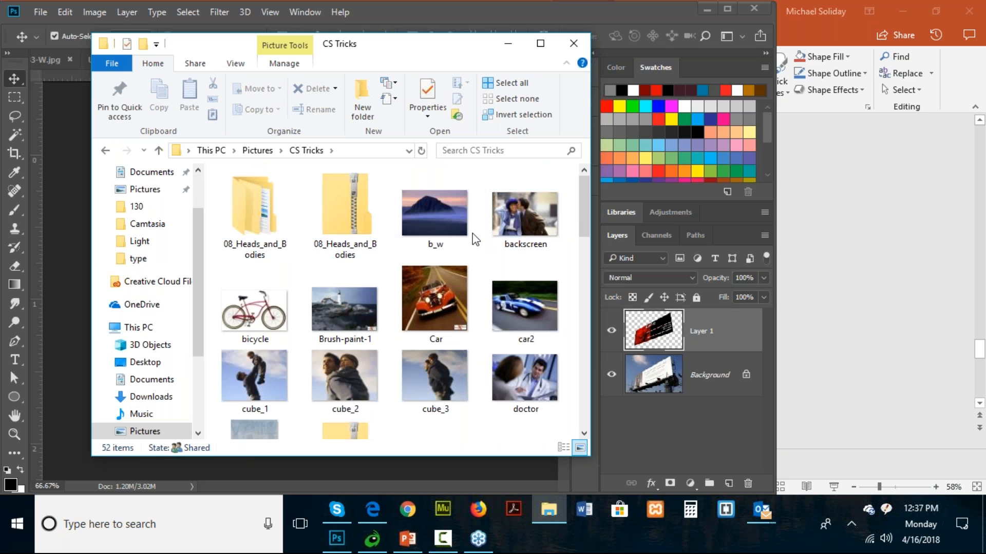
scroll(383, 351, down, 5)
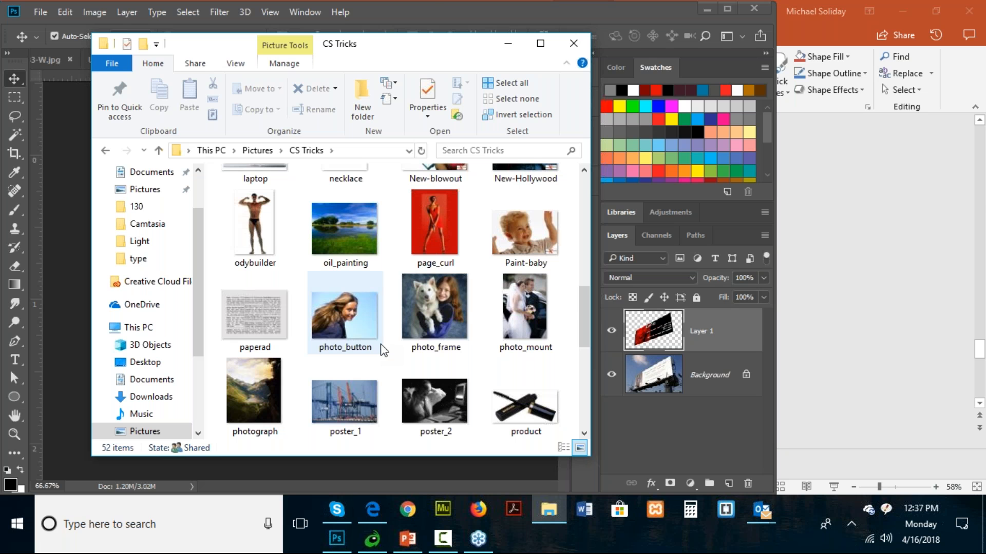
click(428, 2)
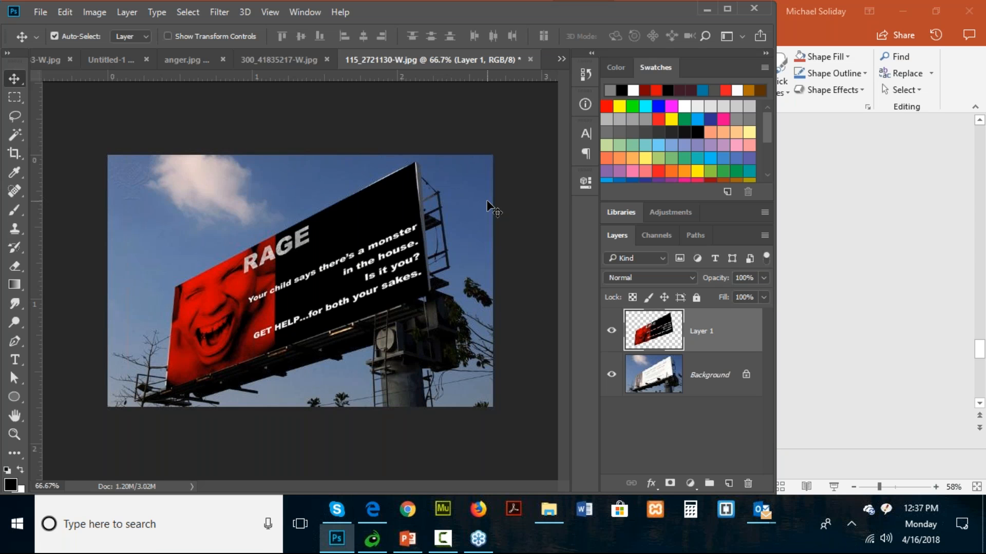
- Switch to Firefox, search for "photoshop fire tutorials type" and open the "Flaming Hot Fire Text In Photoshop" tutorial
click(478, 509)
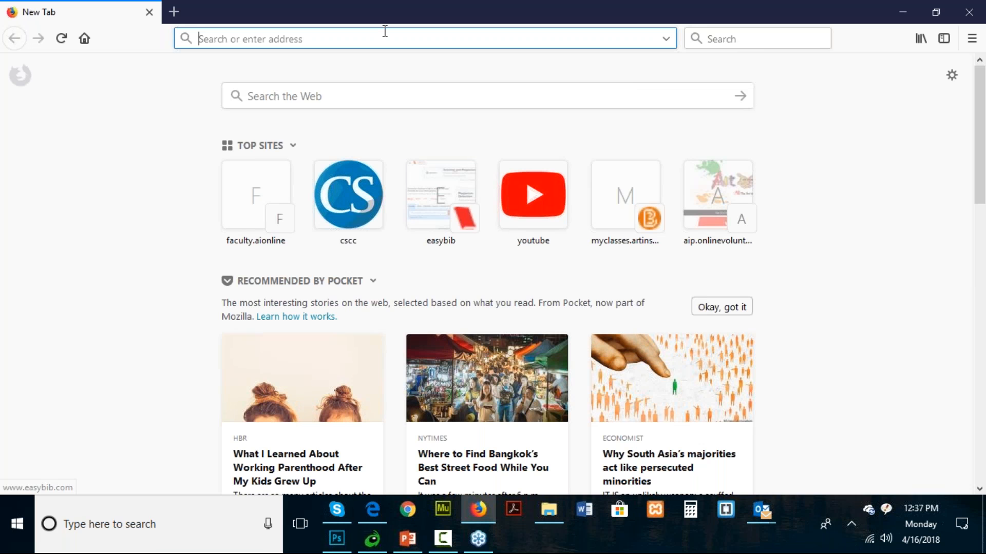
text(photoshop fire tutorials type)
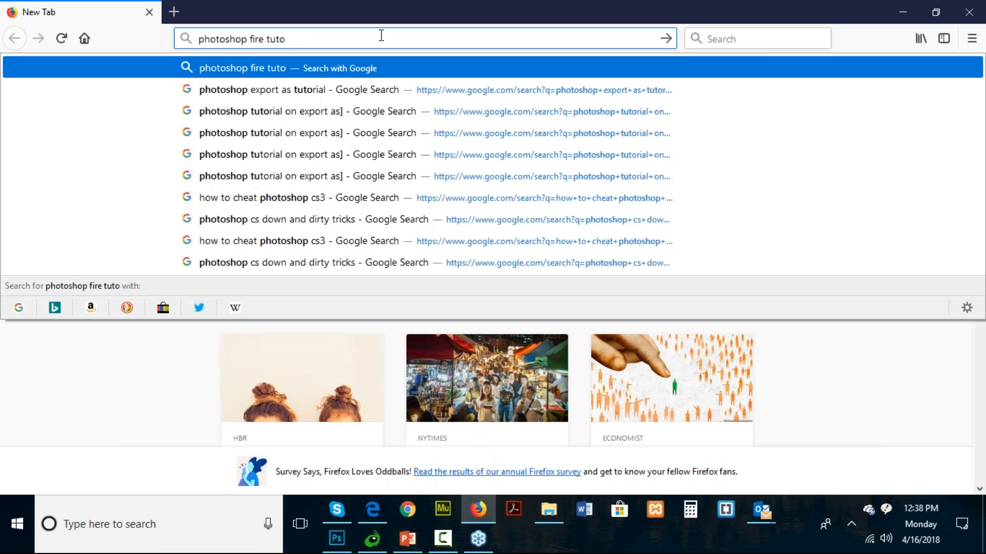
key(Return)
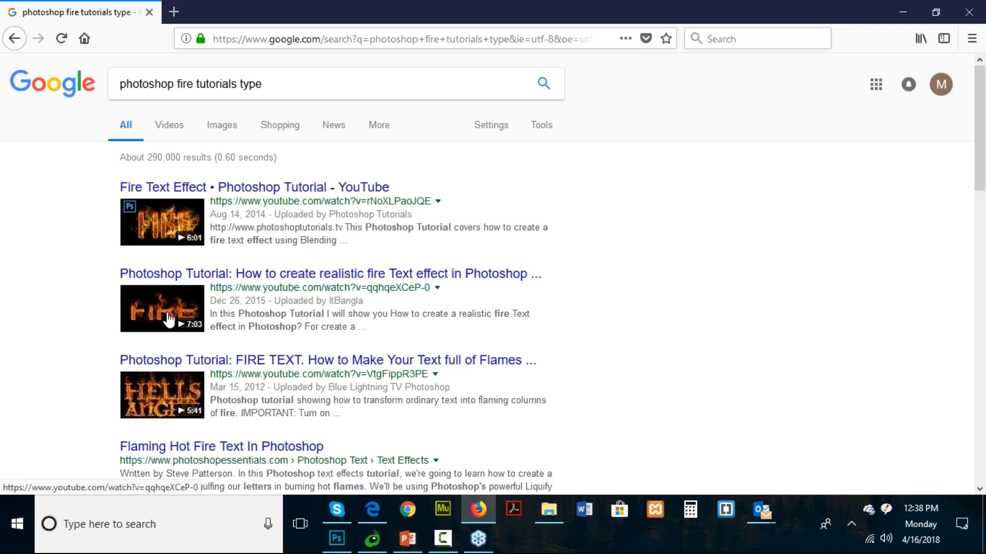
scroll(169, 319, down, 3)
click(209, 286)
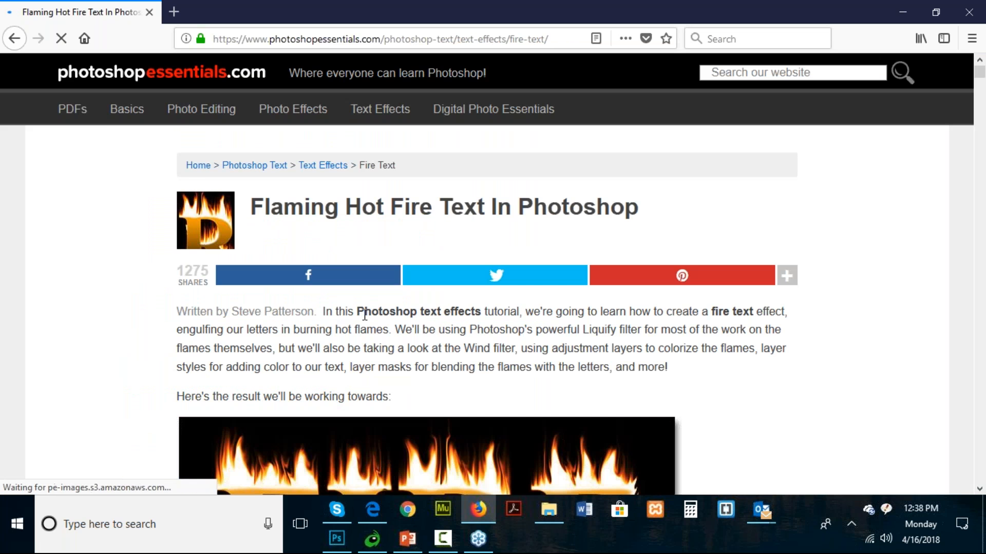
- Examine the fire text tutorial's final effect, its first steps and its web address
scroll(295, 235, down, 3)
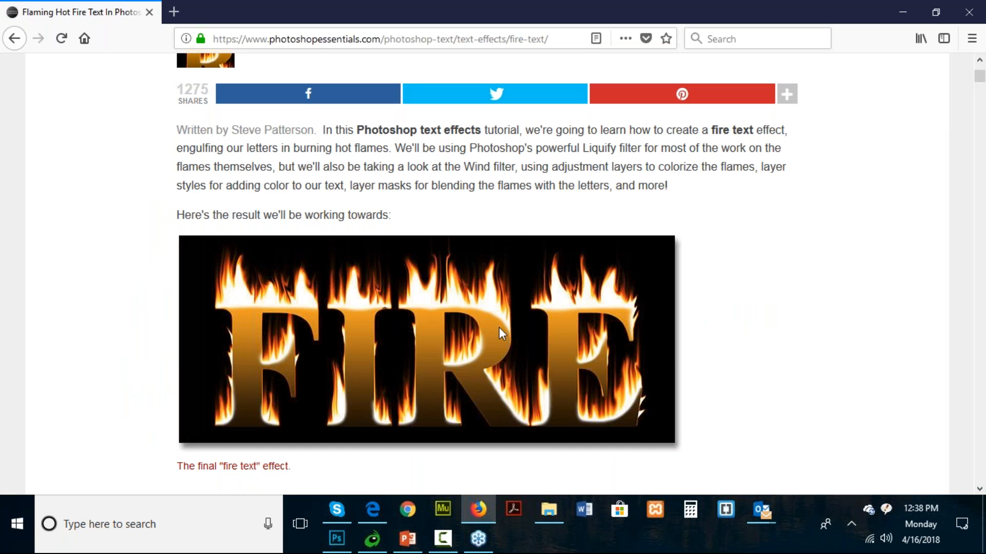
scroll(499, 328, down, 5)
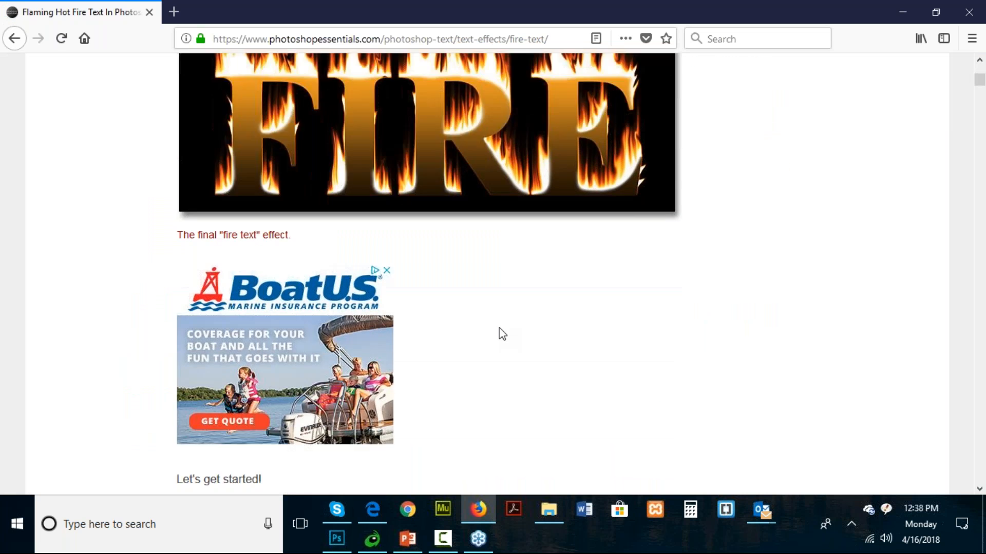
scroll(502, 334, up, 2)
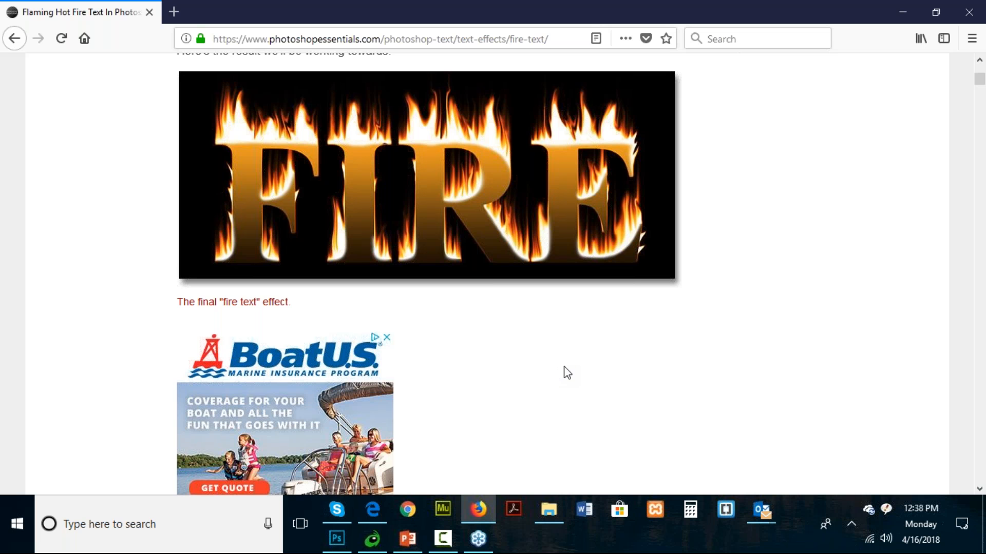
scroll(562, 371, down, 12)
scroll(567, 370, down, 6)
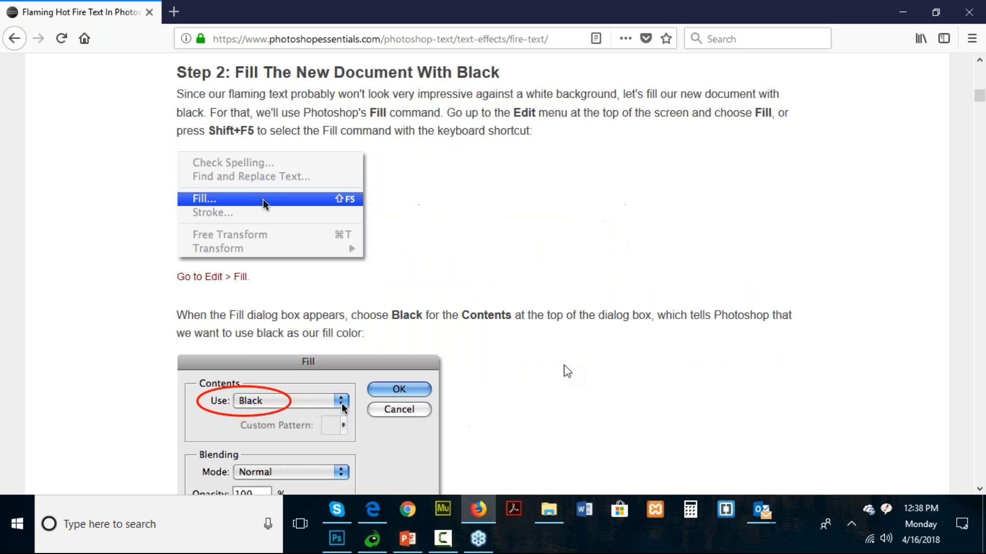
scroll(427, 310, down, 9)
scroll(426, 307, down, 12)
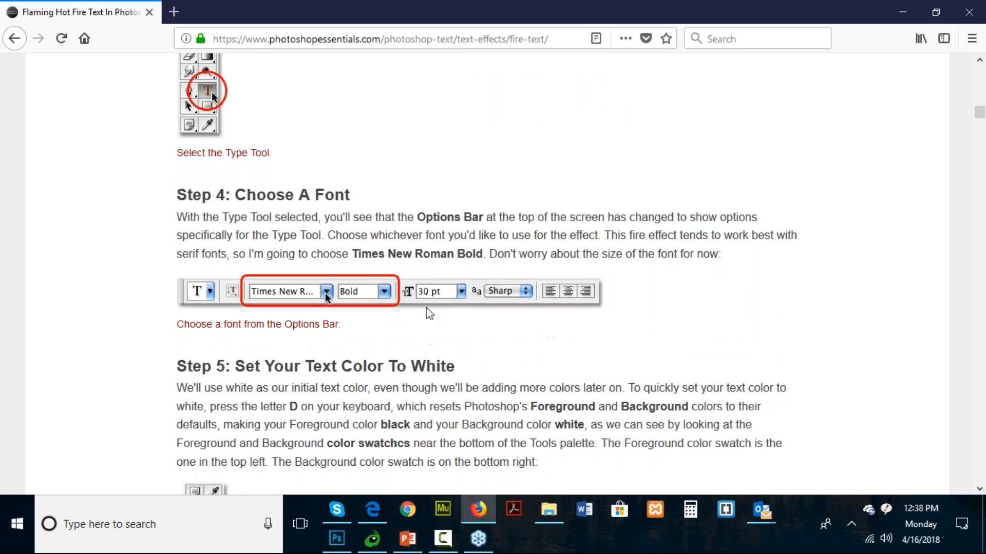
scroll(325, 375, up, 20)
click(389, 45)
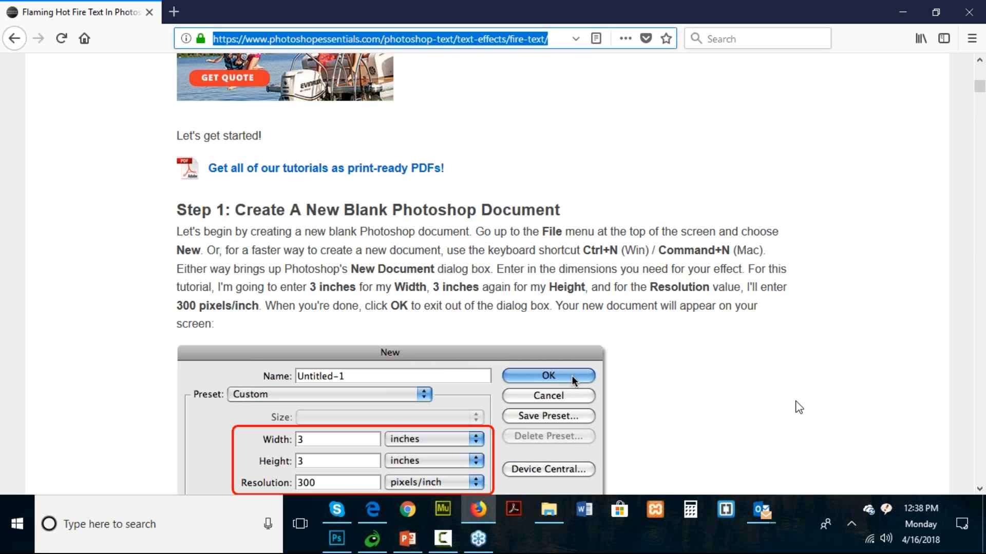
click(798, 407)
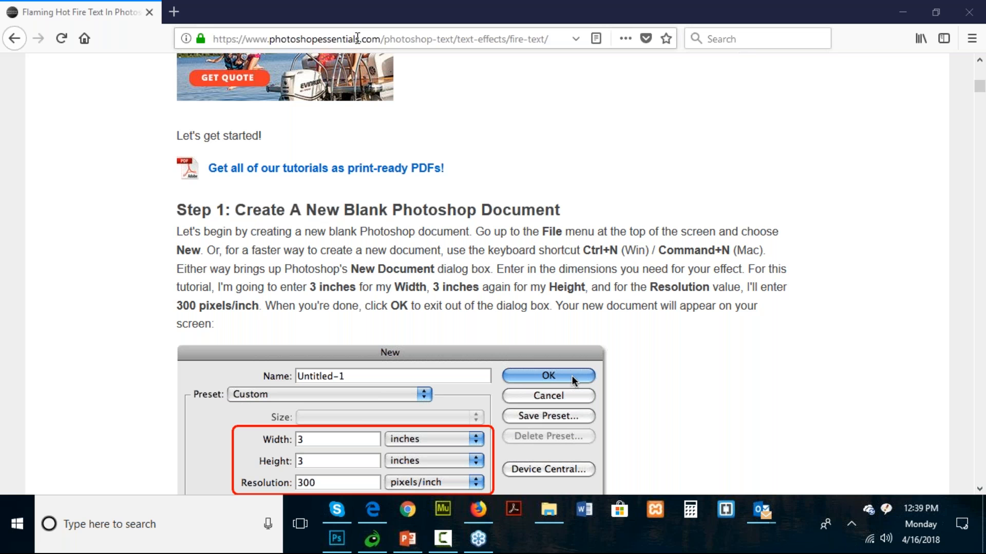
- Go to the font download site dafont.com in the current browser tab
click(357, 38)
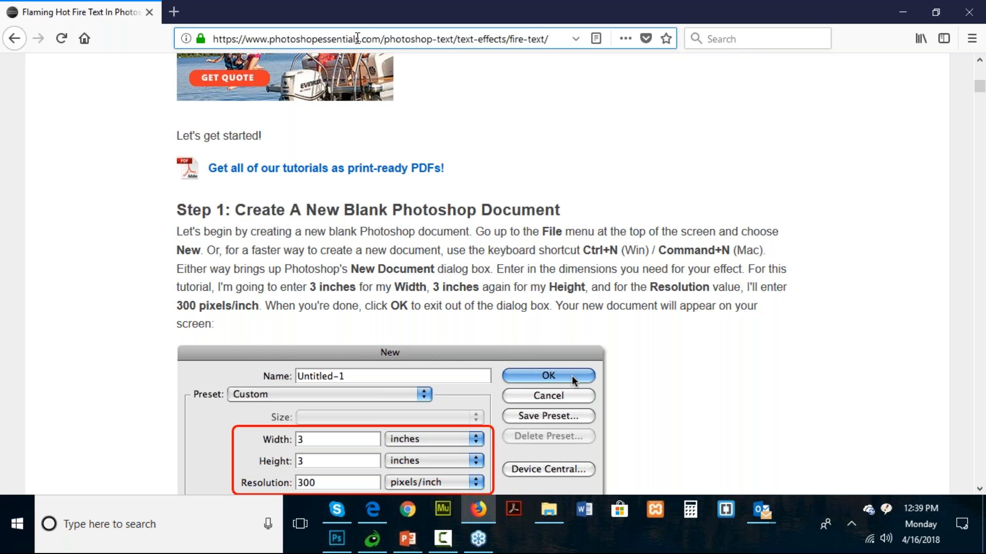
click(357, 39)
text(daft)
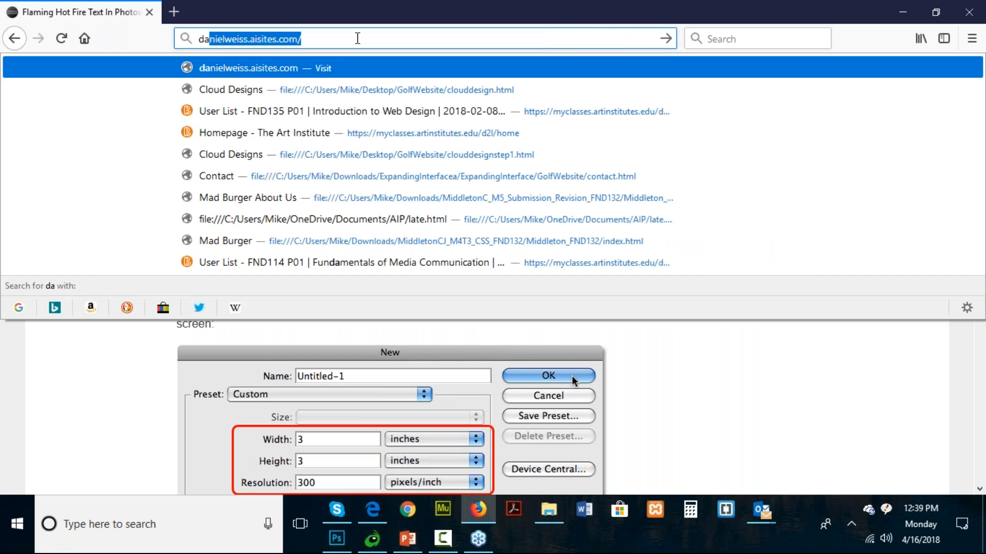
text(o)
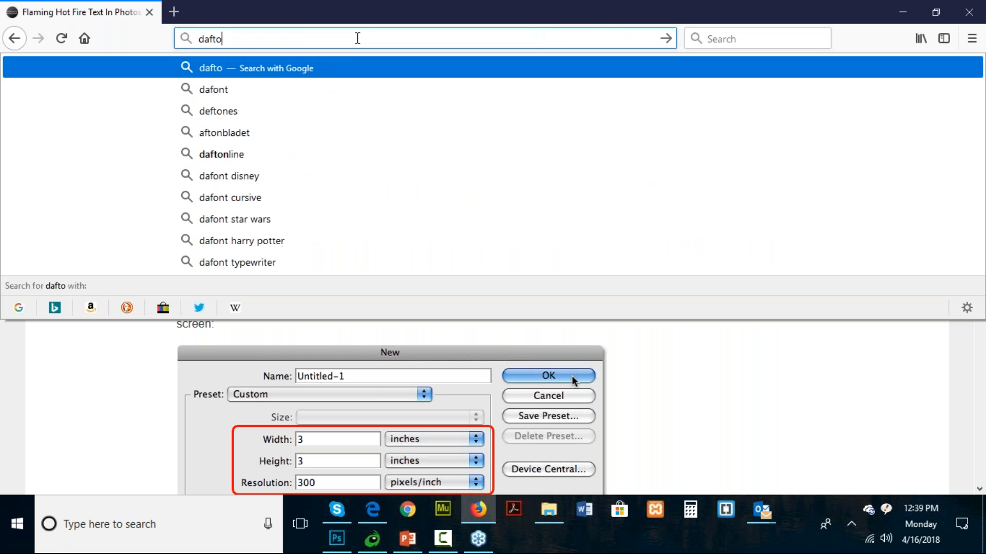
key(BackSpace)
key(BackSpace)
text(ont.com)
key(Return)
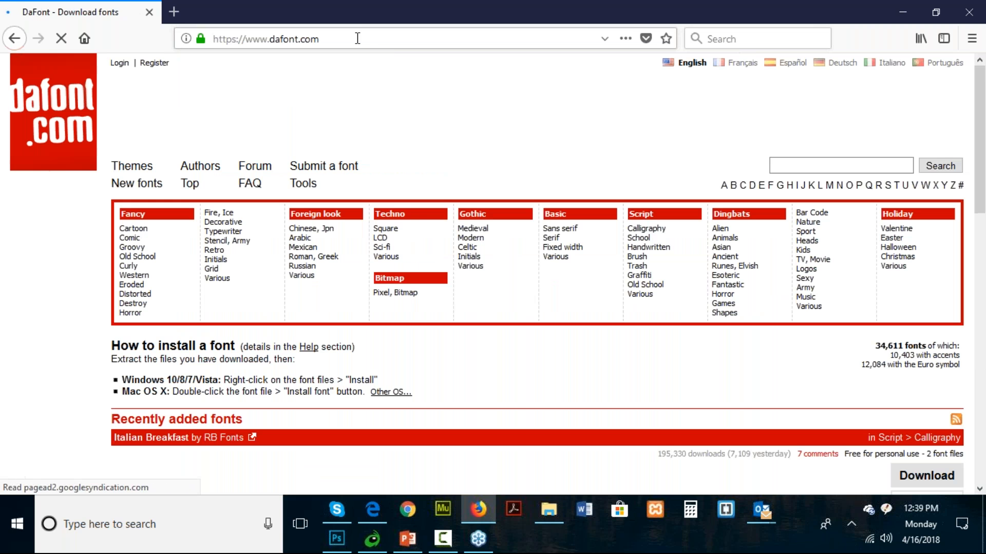
- Look through DaFont's recently added fonts and open the Horror category under Fancy
scroll(400, 154, down, 3)
scroll(396, 154, down, 1)
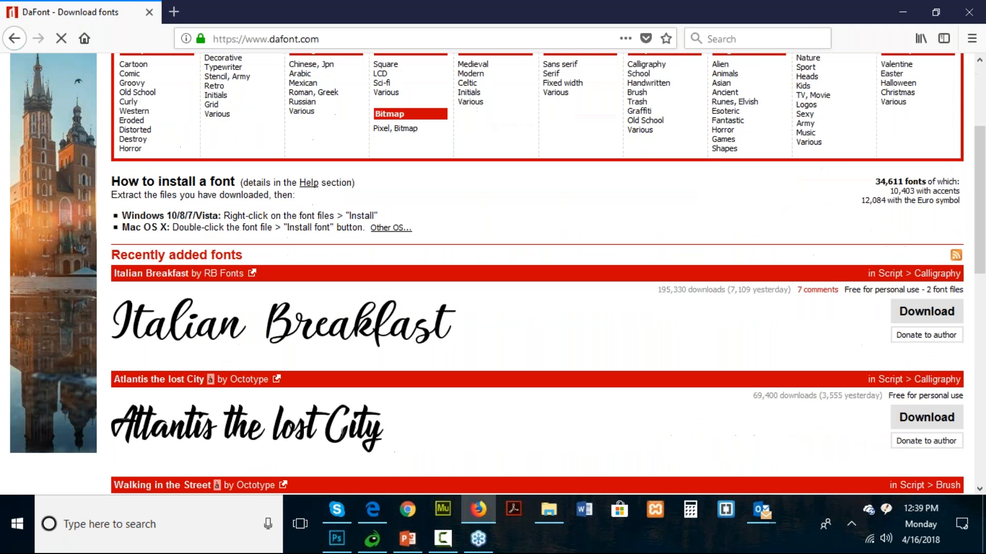
scroll(395, 154, up, 3)
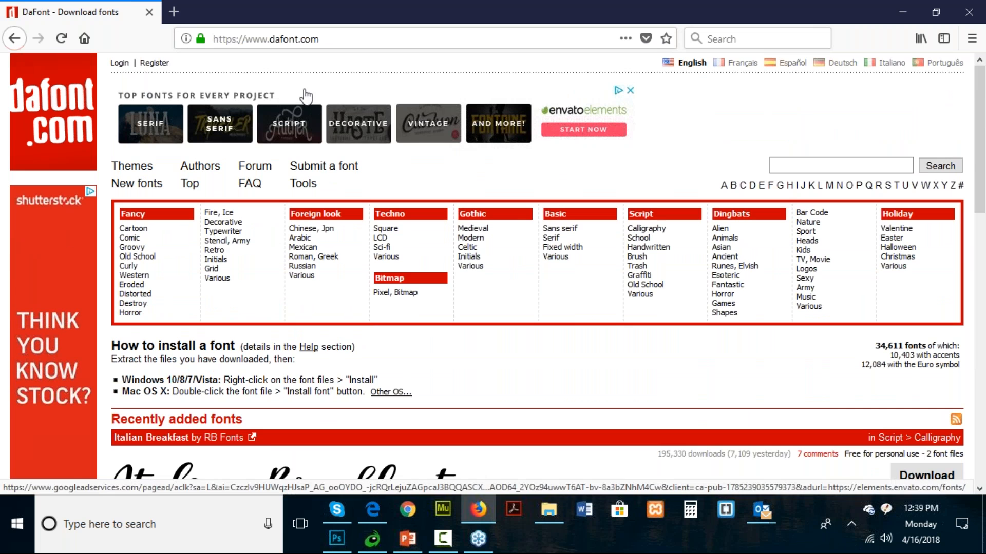
scroll(524, 176, down, 3)
scroll(424, 294, down, 4)
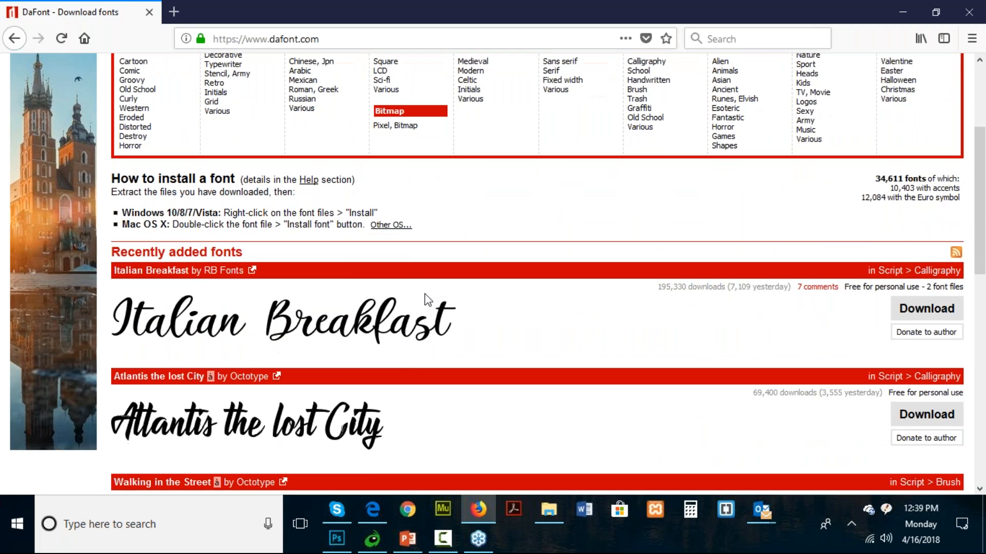
scroll(403, 359, down, 5)
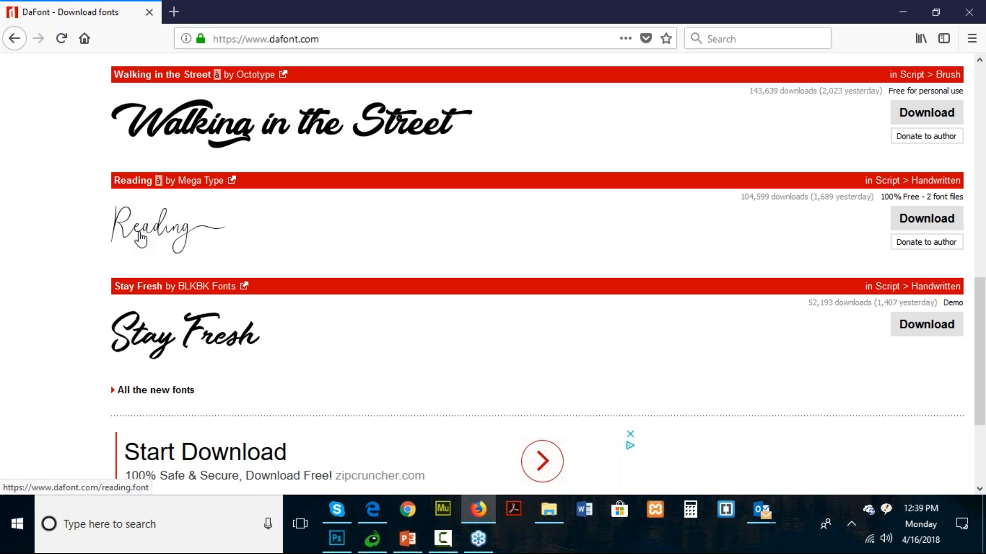
scroll(154, 238, up, 3)
scroll(174, 230, up, 5)
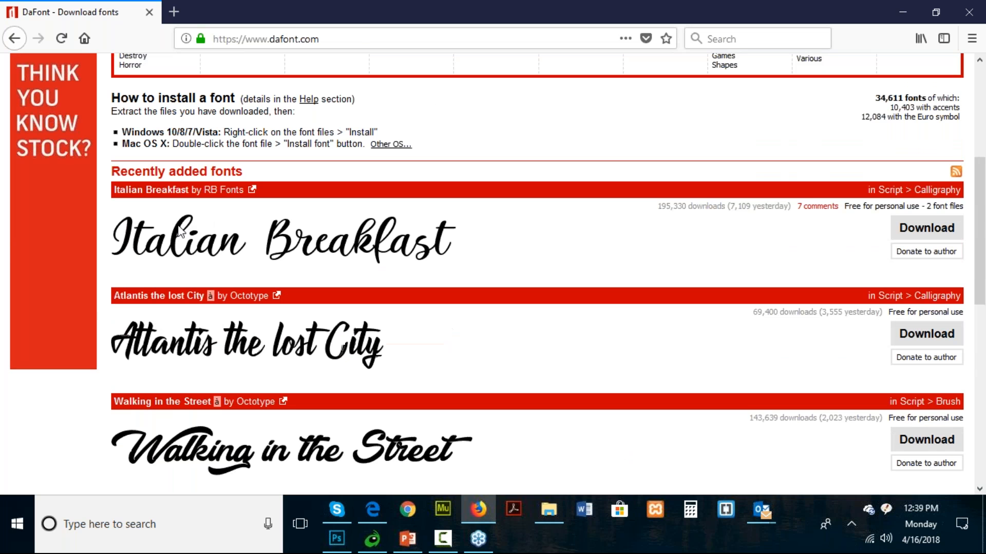
scroll(154, 272, up, 3)
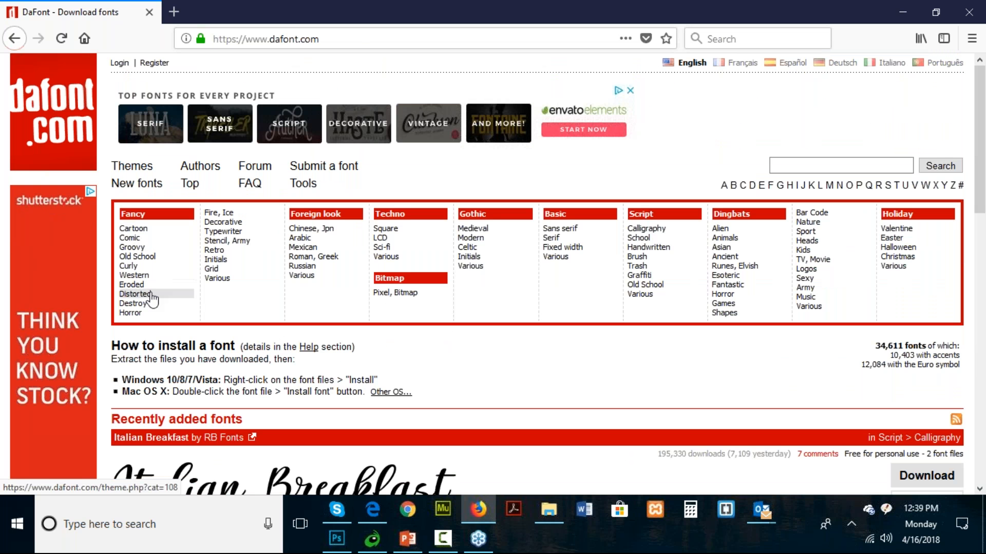
click(131, 313)
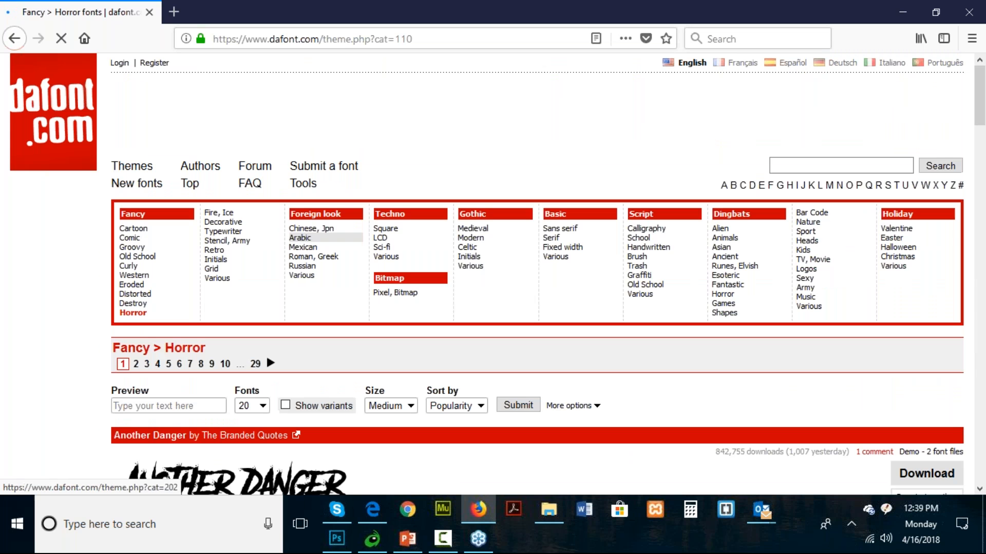
- Look through the sample previews of the most popular fonts in DaFont's Horror category
scroll(136, 318, down, 4)
scroll(306, 241, down, 6)
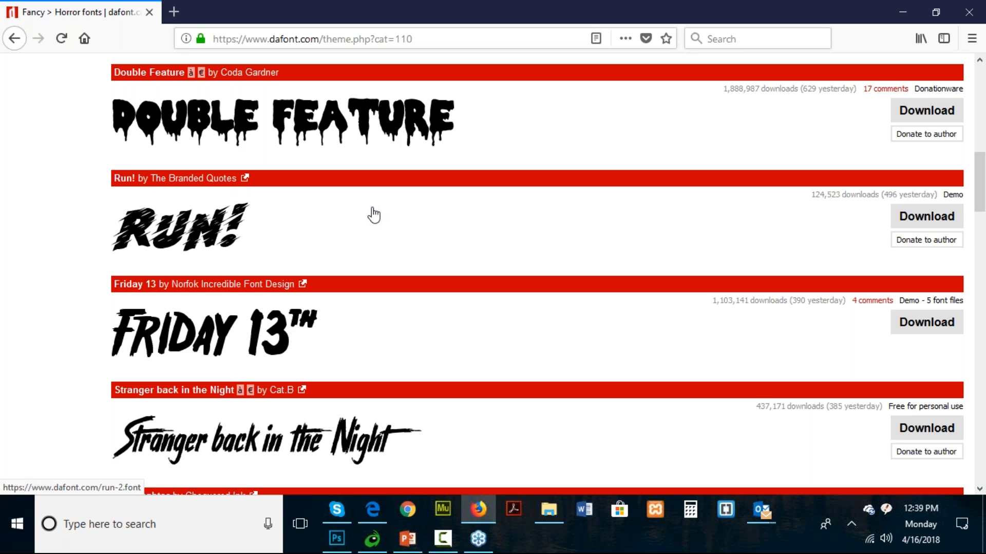
scroll(374, 214, down, 5)
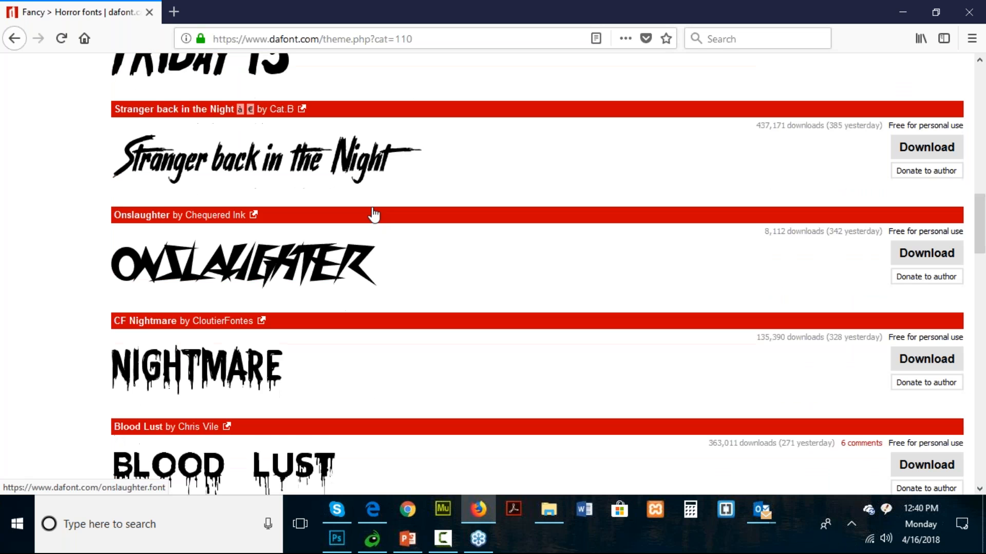
scroll(374, 215, up, 2)
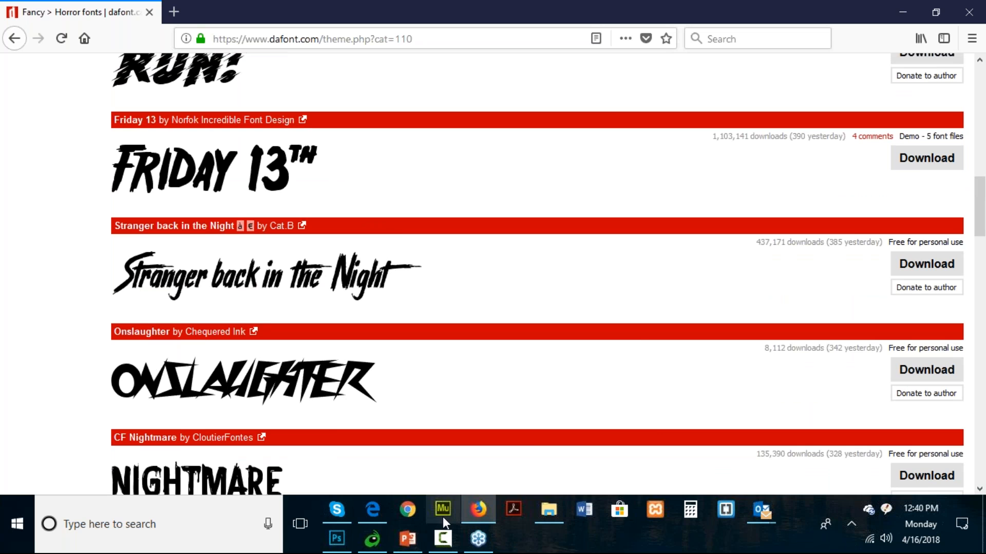
- Switch to Photoshop and look through the installed fonts in the character settings' font list without choosing one
click(336, 539)
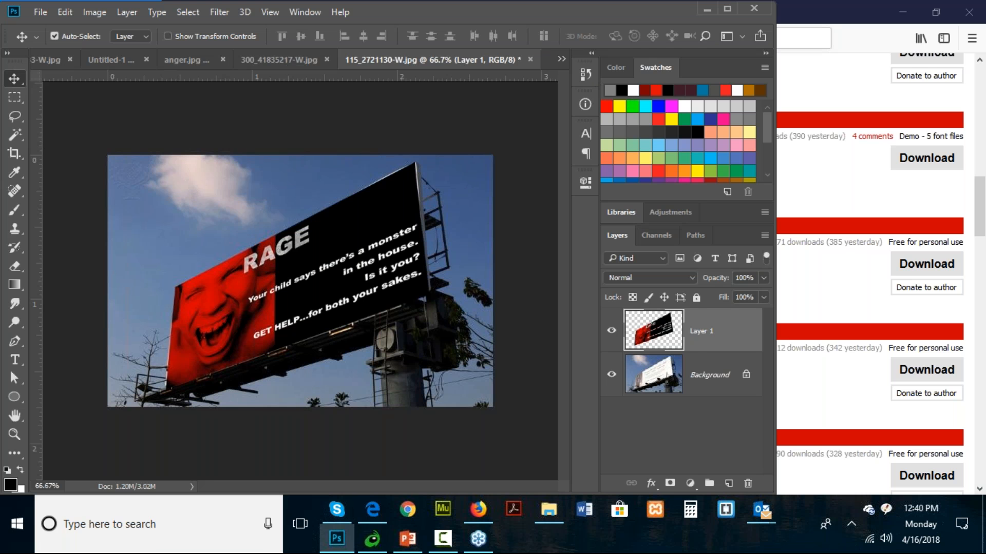
click(305, 12)
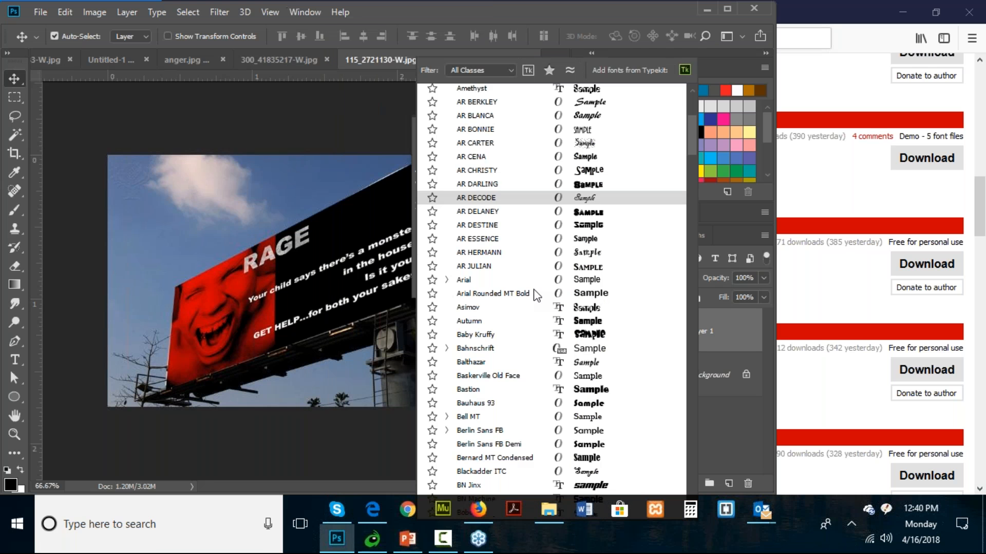
scroll(539, 292, down, 15)
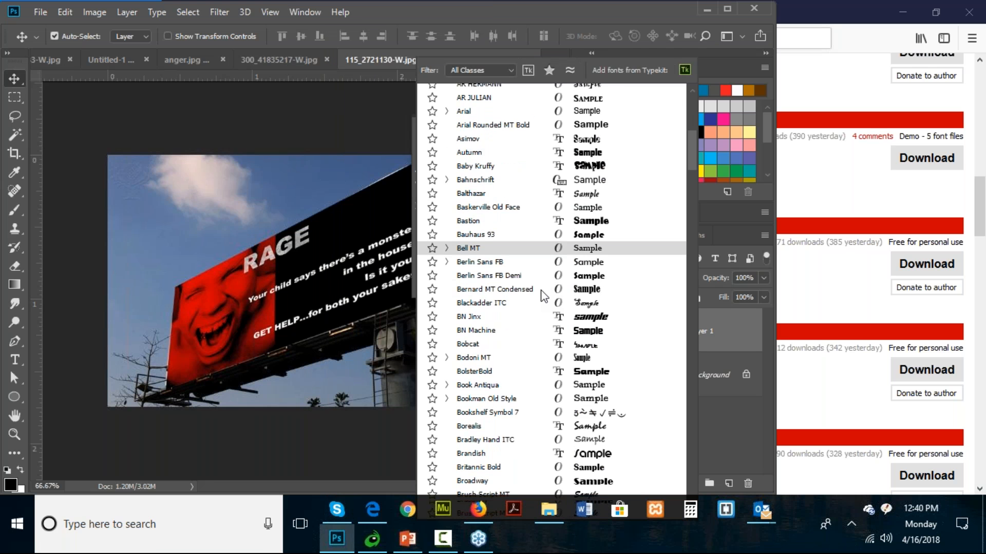
scroll(548, 282, up, 15)
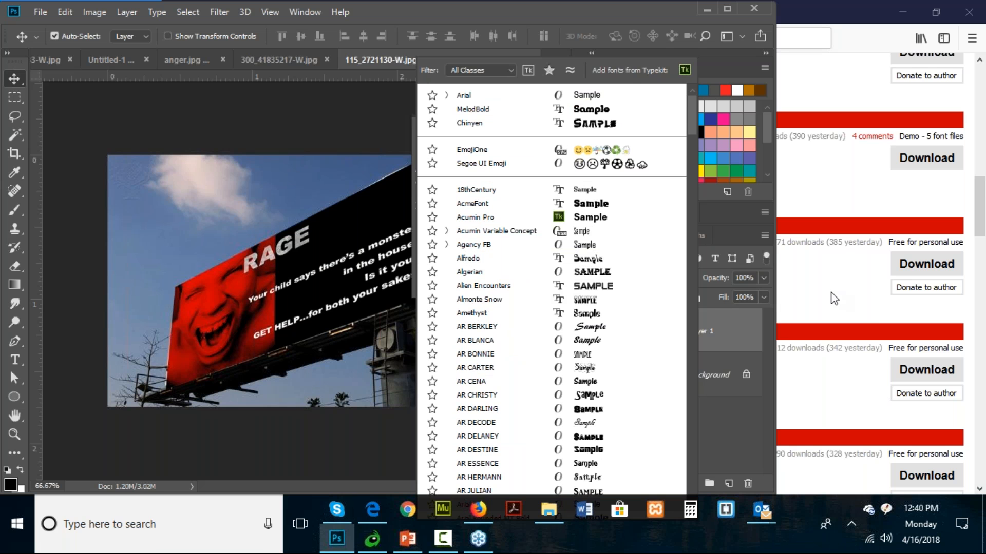
click(787, 91)
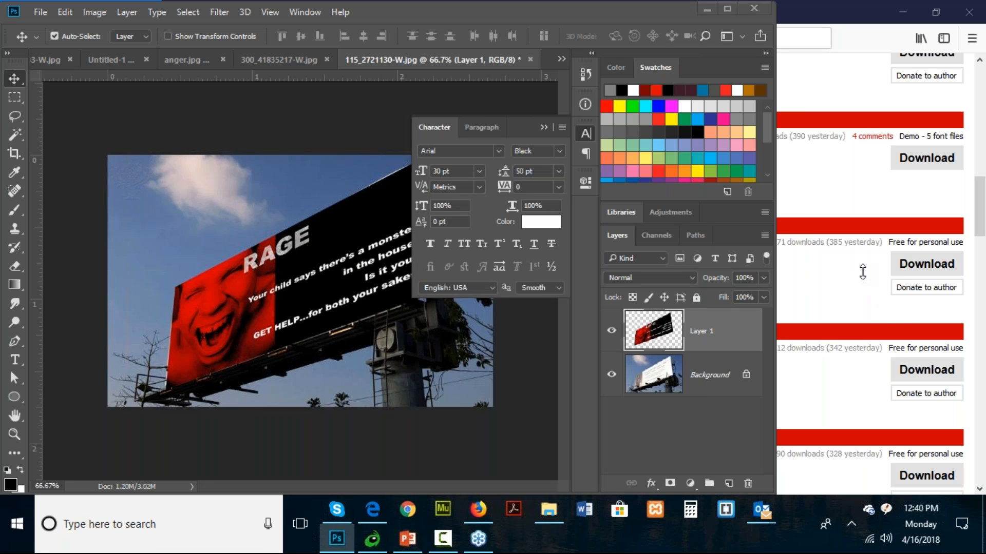
click(871, 323)
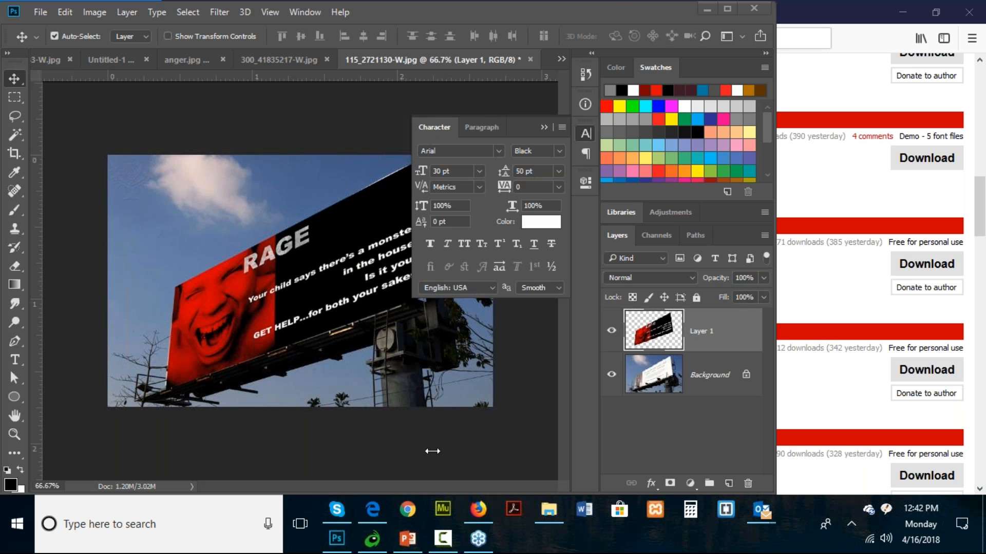
- Switch to the Photoshop_4_16 presentation in PowerPoint and show its closing "Questions?" slide
click(514, 510)
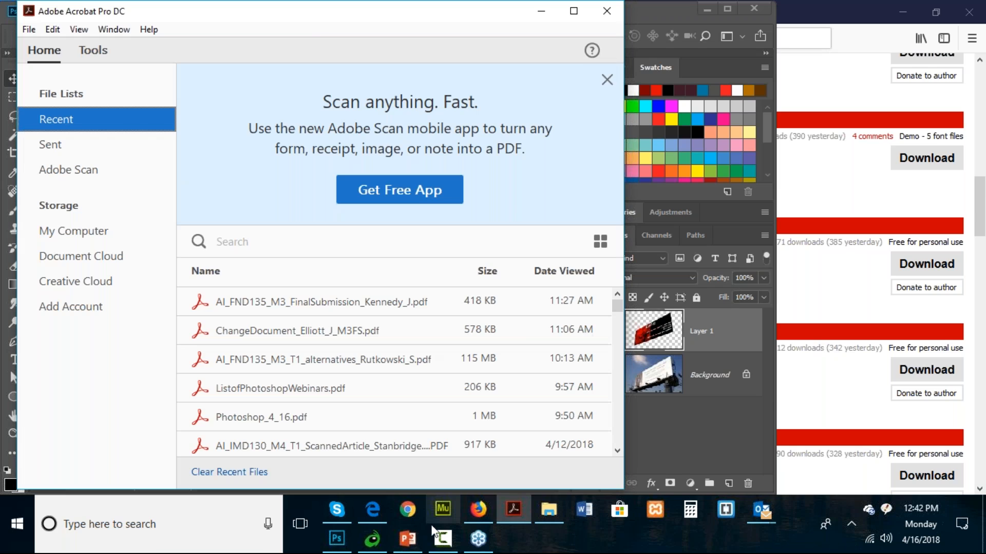
click(407, 538)
scroll(410, 325, down, 2)
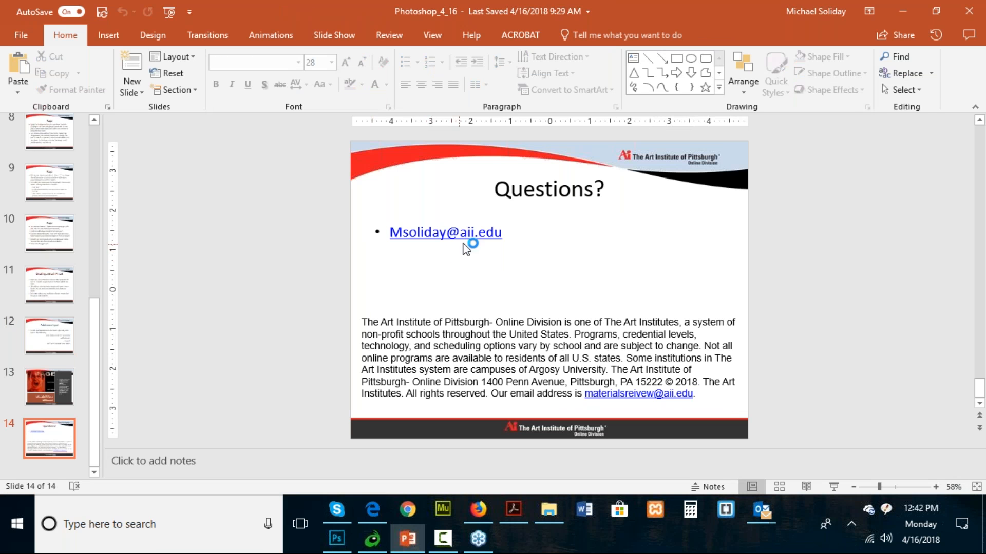